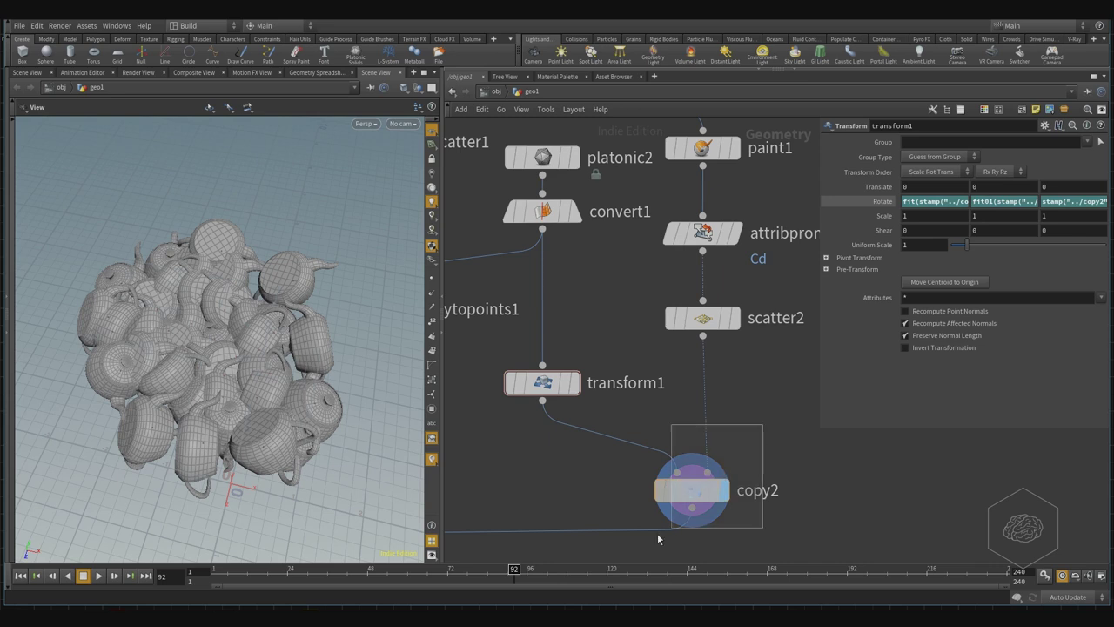
pyautogui.click(949, 299)
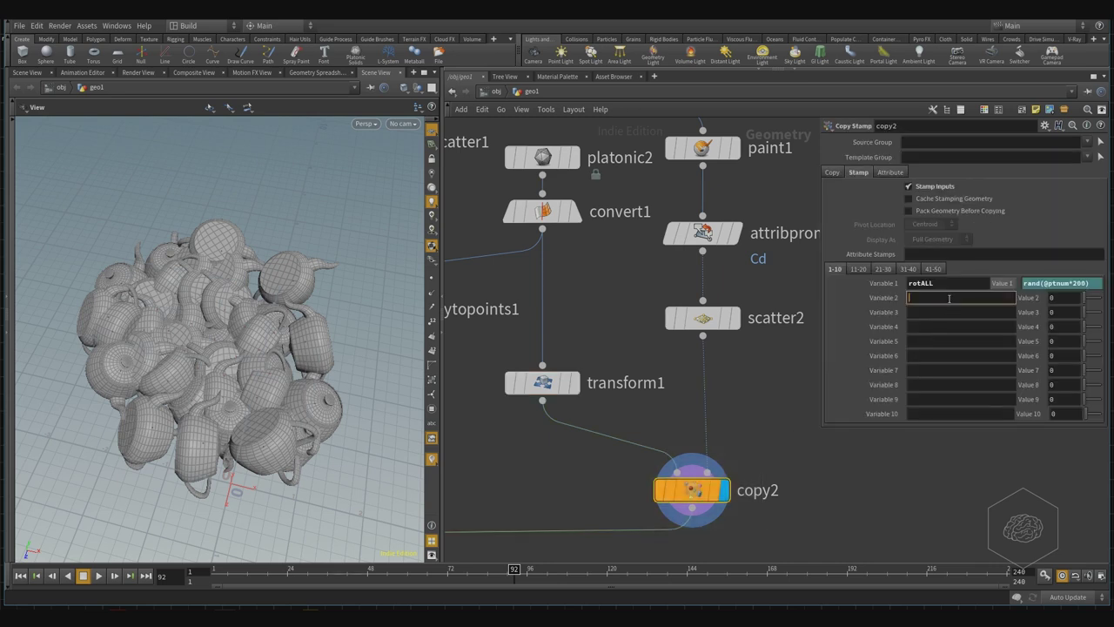
pyautogui.write('scaleALL')
pyautogui.click(1061, 298)
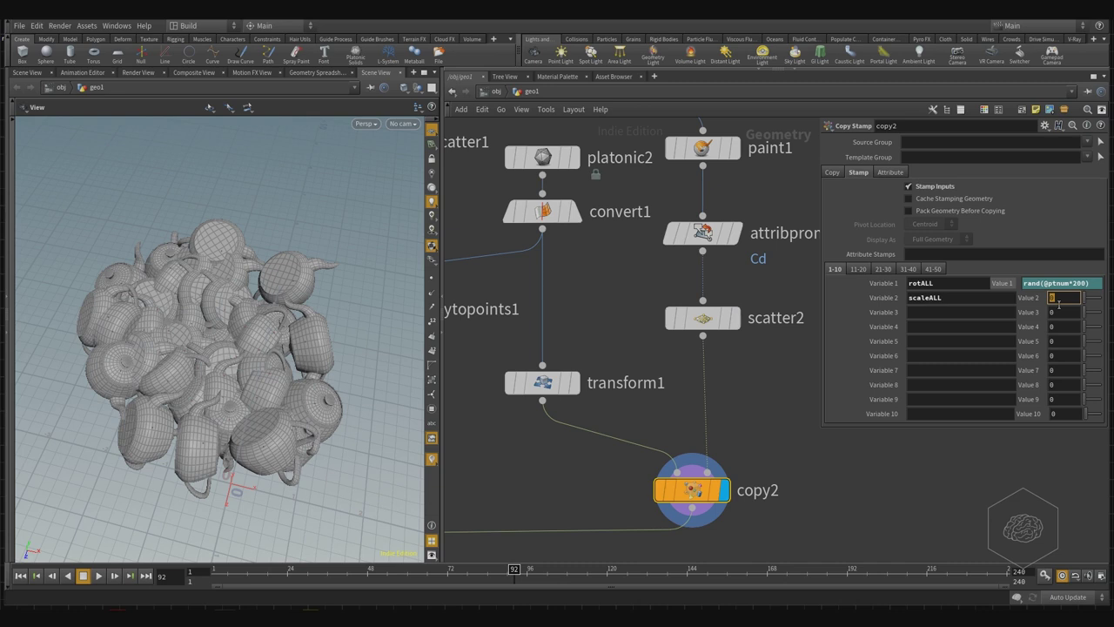
pyautogui.write('rand')
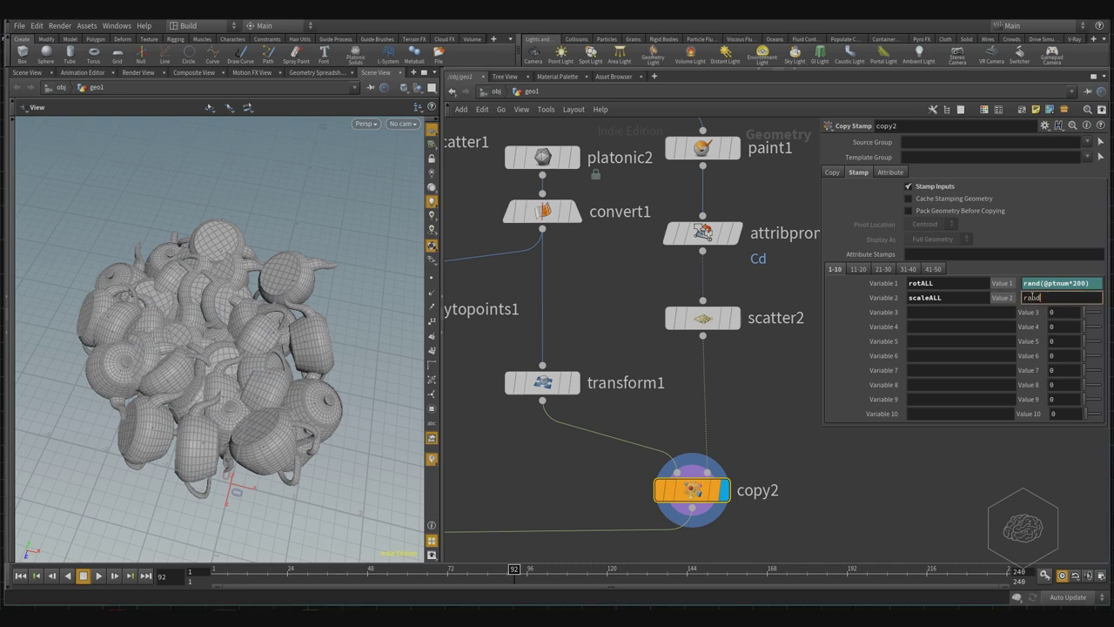
pyautogui.write('()')
pyautogui.write('@')
pyautogui.write('numpt')
pyautogui.write('*')
pyautogui.write('5')
pyautogui.press('Return')
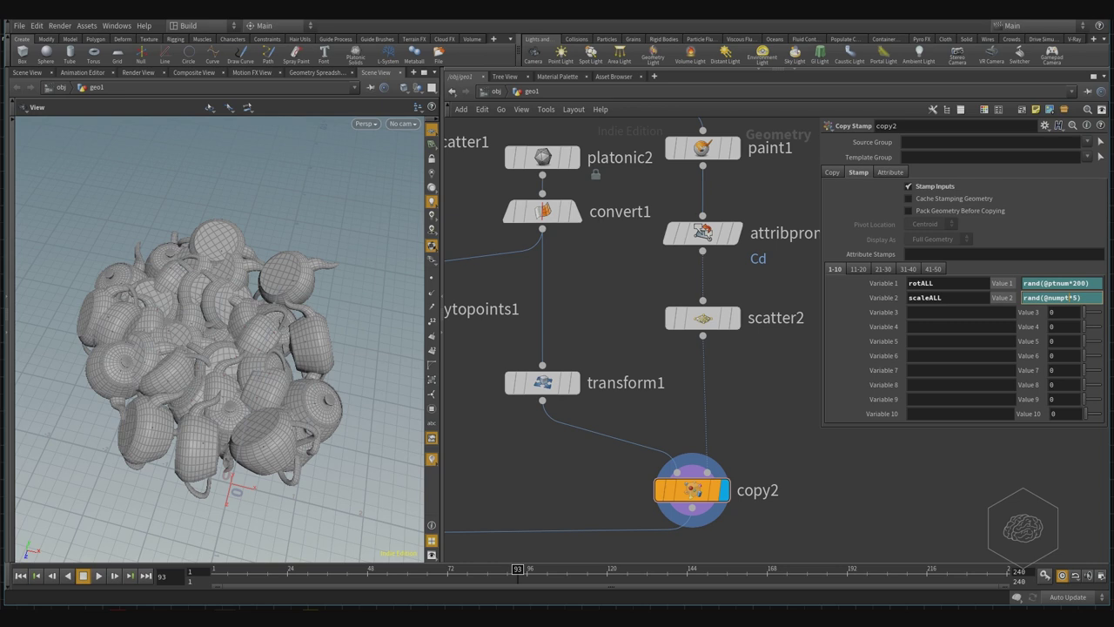
pyautogui.write('/')
pyautogui.press('BackSpace')
pyautogui.press('Return')
# Copy the first Rotate expression of the transform1 node
pyautogui.click(542, 383)
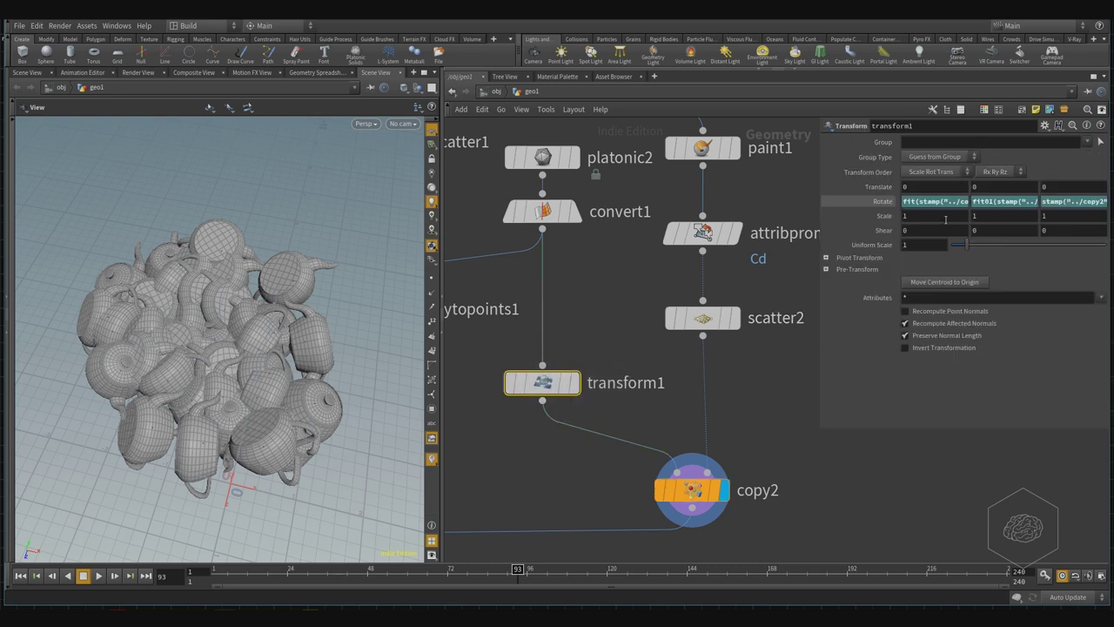
pyautogui.click(948, 202)
pyautogui.hotkey('ctrl', 'c')
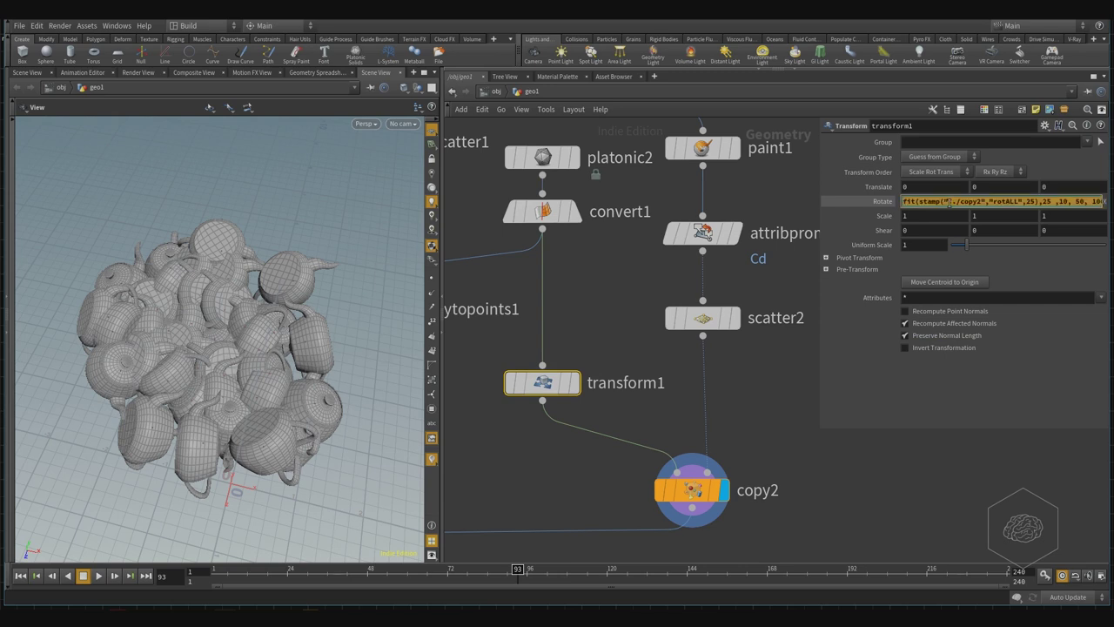
pyautogui.click(942, 214)
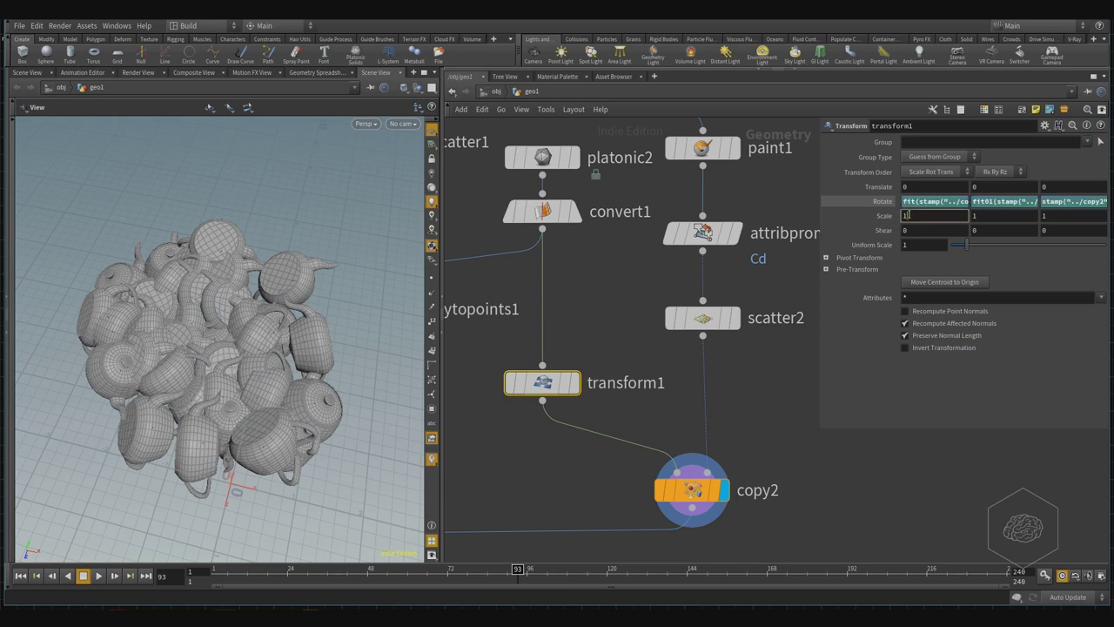
pyautogui.hotkey('ctrl', 'v')
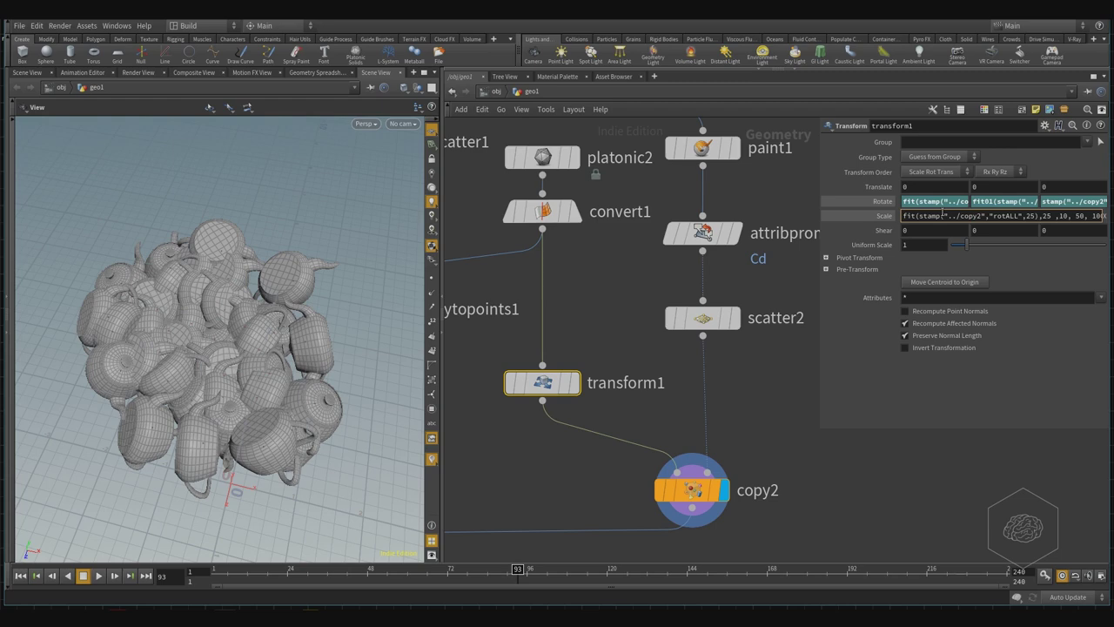
pyautogui.press('Return')
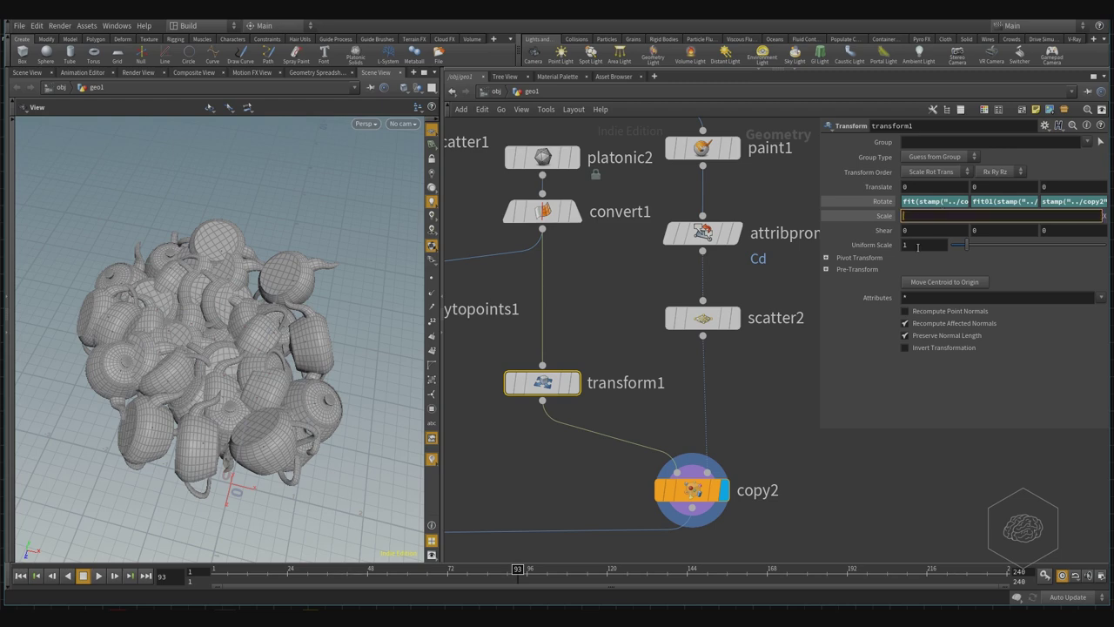
pyautogui.click(921, 246)
pyautogui.doubleClick(940, 216)
pyautogui.write('1')
pyautogui.press('Return')
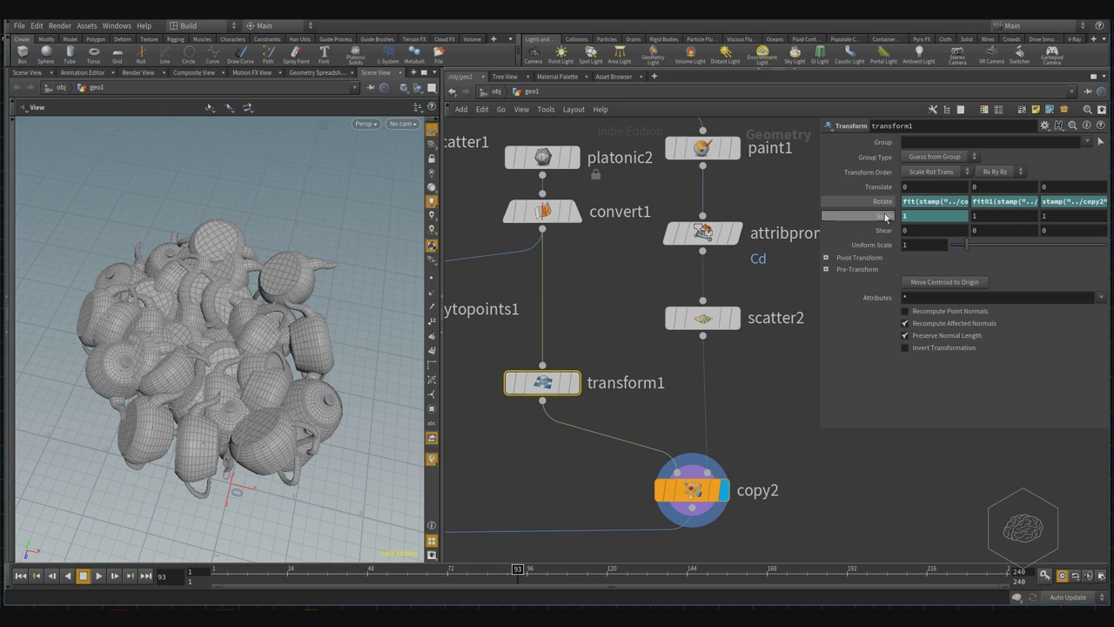
pyautogui.rightClick(884, 215)
pyautogui.click(913, 335)
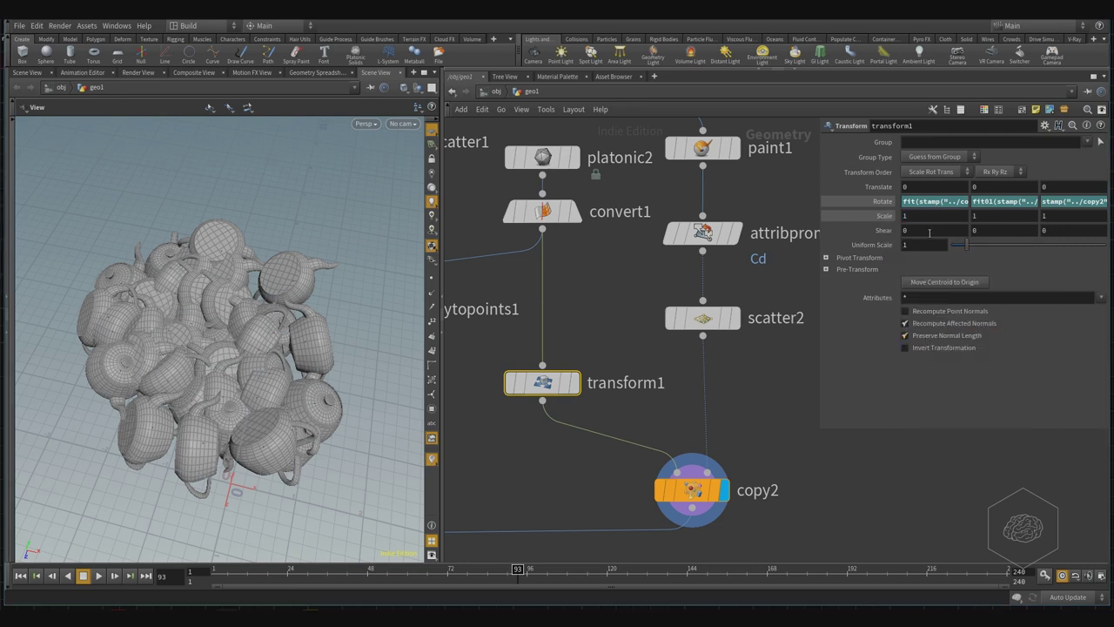
# Paste the copied rotation expression into transform1's Uniform Scale and change its stamp variable to scaleALL
pyautogui.write('fit(stamp("../copy2","rotALL",25),25 ,10, 50, 100)')
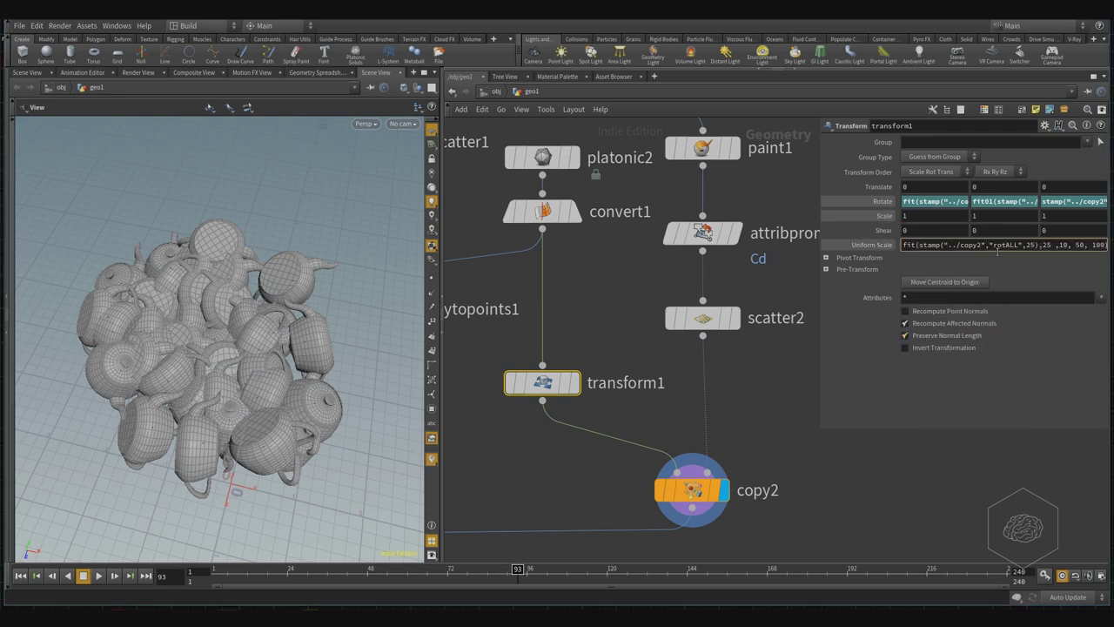
pyautogui.moveTo(993, 245); pyautogui.dragTo(1006, 244)
pyautogui.write('scale')
# Try removing the range values 25, 10, 50 and 100 from the Uniform Scale expression
pyautogui.hotkey('shift', 'Right')
pyautogui.hotkey('shift', 'Right')
pyautogui.hotkey('shift', 'Right')
pyautogui.hotkey('shift', 'Right')
pyautogui.hotkey('shift', 'Right')
pyautogui.hotkey('shift', 'Right')
pyautogui.hotkey('shift', 'Right')
pyautogui.hotkey('shift', 'Right')
pyautogui.hotkey('shift', 'Right')
pyautogui.hotkey('shift', 'Right')
pyautogui.hotkey('shift', 'Right')
pyautogui.hotkey('shift', 'Right')
pyautogui.hotkey('shift', 'Right')
pyautogui.hotkey('shift', 'Right')
pyautogui.hotkey('shift', 'Right')
pyautogui.hotkey('shift', 'Right')
pyautogui.hotkey('shift', 'Right')
pyautogui.hotkey('shift', 'Right')
pyautogui.hotkey('shift', 'Right')
pyautogui.hotkey('shift', 'Right')
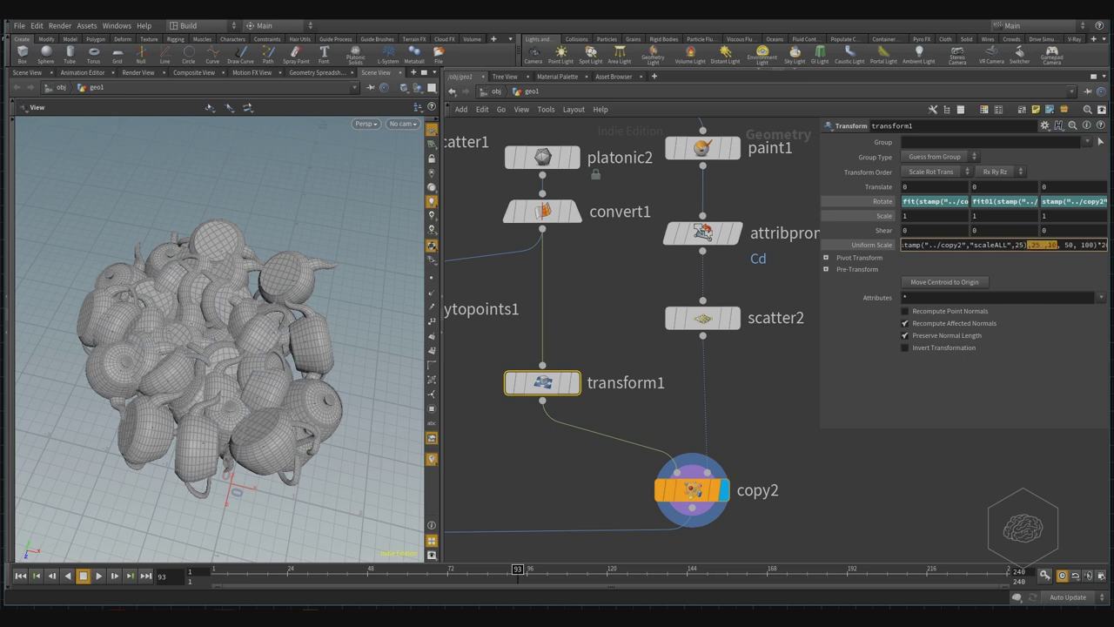
pyautogui.hotkey('shift', 'Left')
pyautogui.hotkey('shift', 'Left')
pyautogui.press('BackSpace')
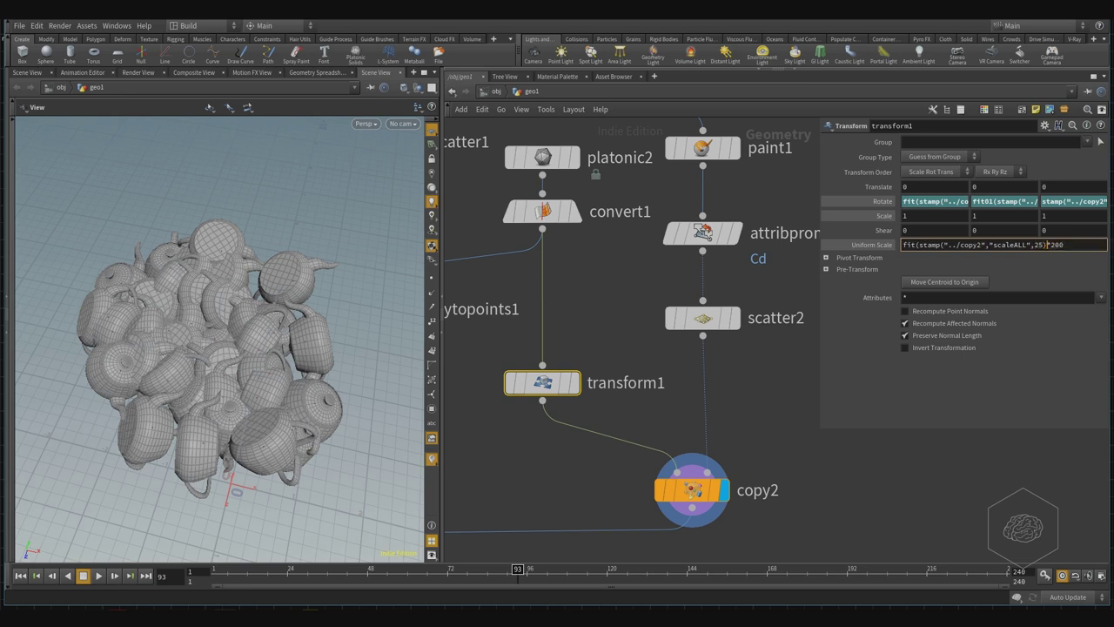
# Undo the edits to the Uniform Scale expression and apply it with the rotALL variable and the full fit range
pyautogui.hotkey('ctrl', 'z')
pyautogui.press('Right')
pyautogui.press('Right')
pyautogui.press('Right')
pyautogui.press('Right')
pyautogui.press('Right')
pyautogui.press('Left')
pyautogui.press('Left')
pyautogui.press('Left')
pyautogui.press('Left')
pyautogui.press('Left')
pyautogui.press('Left')
pyautogui.press('Left')
pyautogui.press('Left')
pyautogui.press('Left')
pyautogui.press('Left')
pyautogui.press('Left')
pyautogui.press('Left')
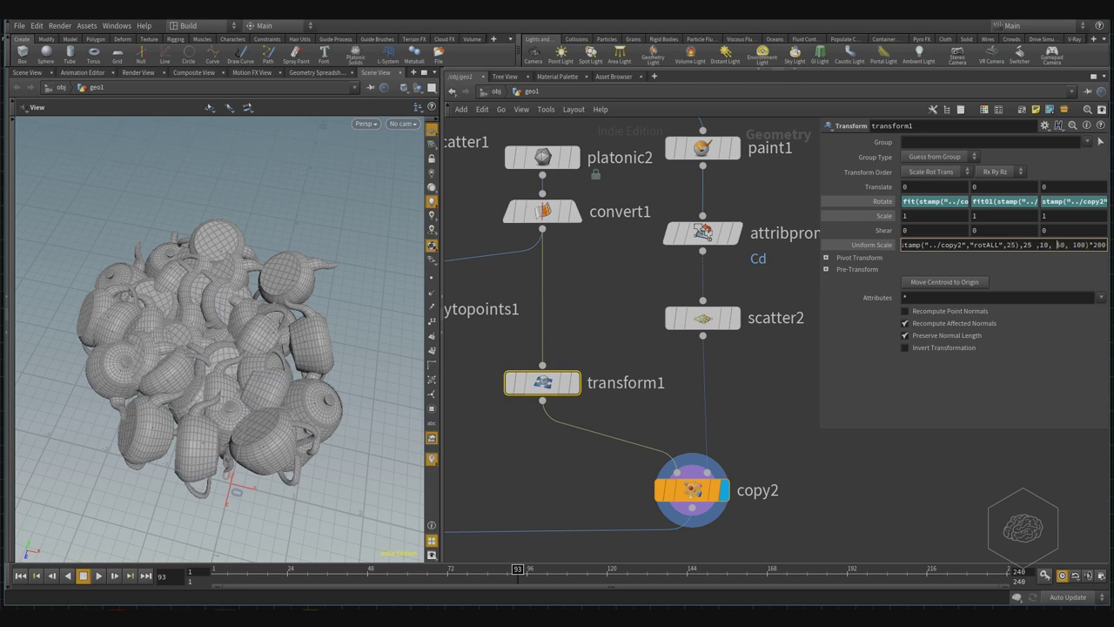
pyautogui.press('BackSpace')
pyautogui.press('BackSpace')
pyautogui.press('BackSpace')
pyautogui.press('BackSpace')
pyautogui.press('Return')
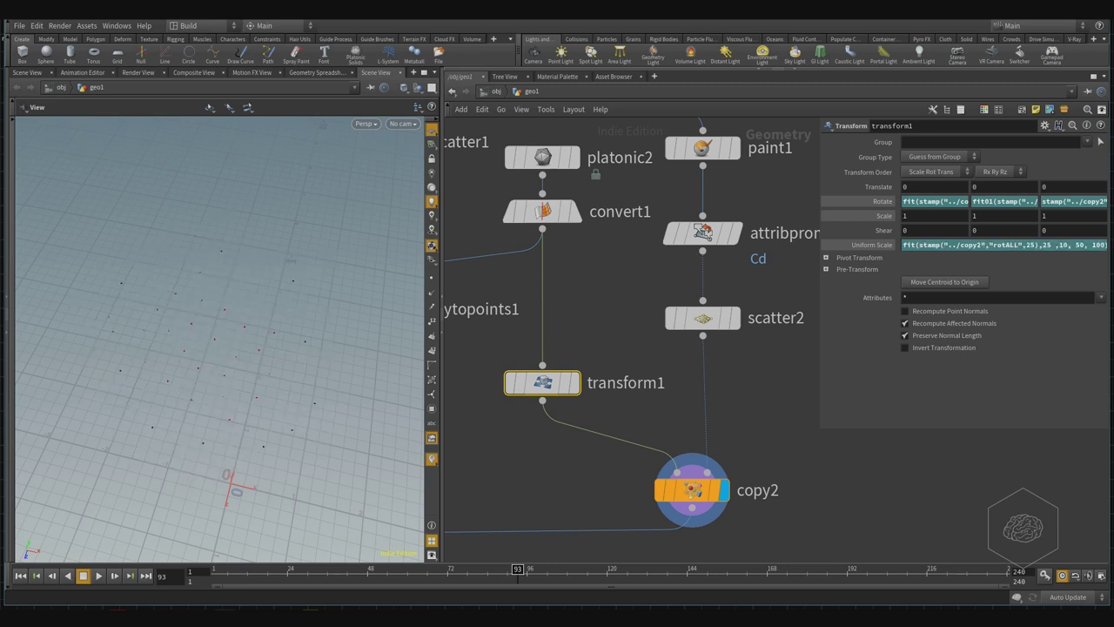
# Check the second stamp variable's name on copy2 and replace rotALL with scaleALL in transform1's Uniform Scale expression
pyautogui.click(696, 489)
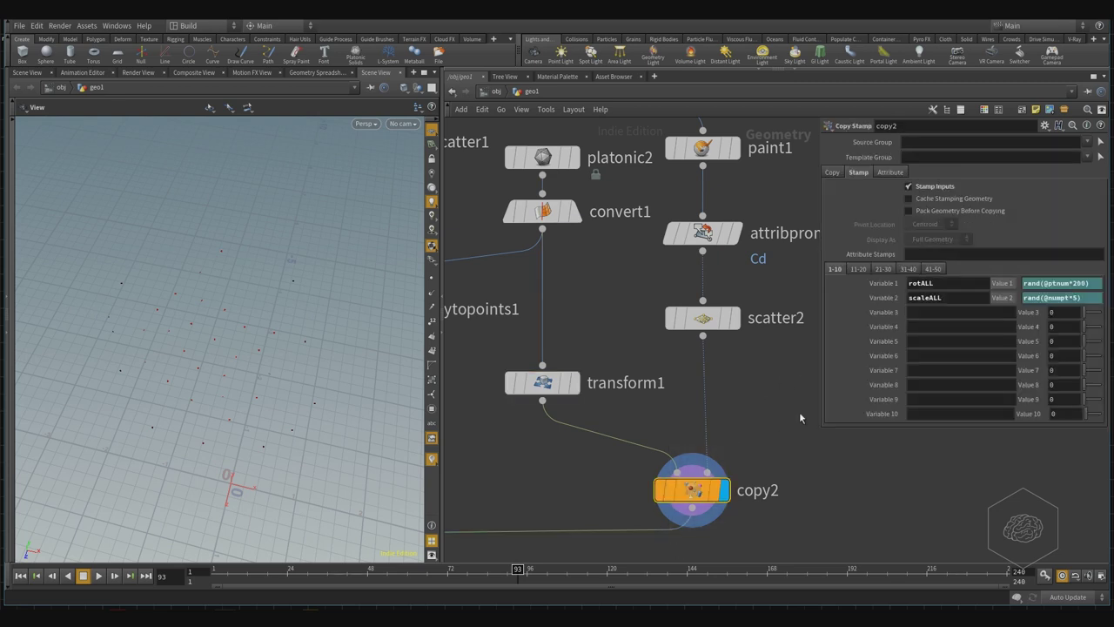
pyautogui.doubleClick(924, 296)
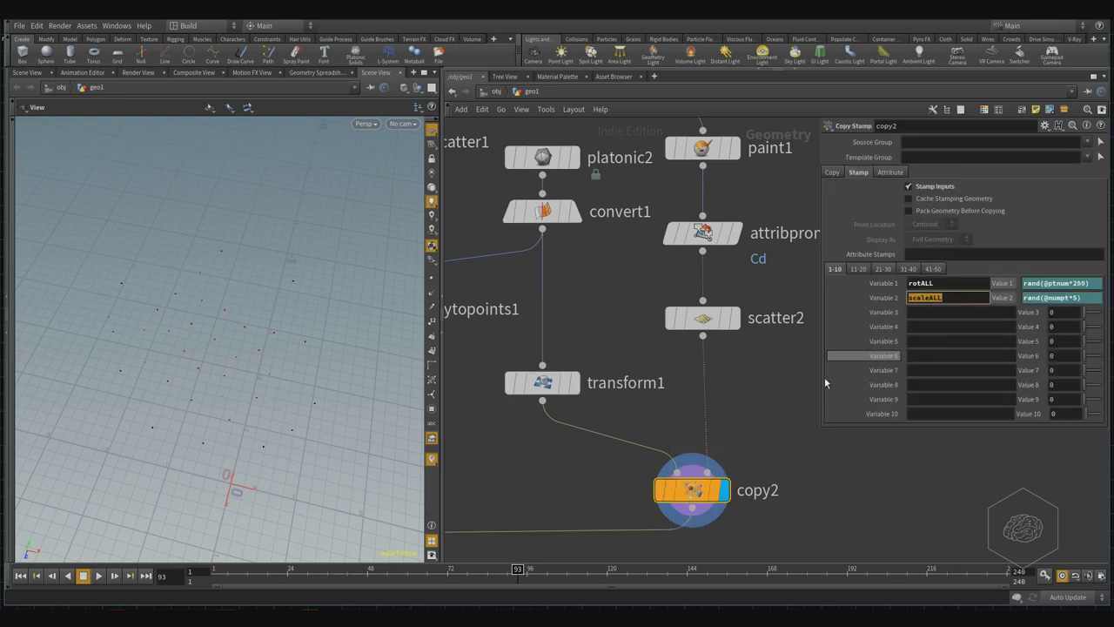
pyautogui.click(614, 378)
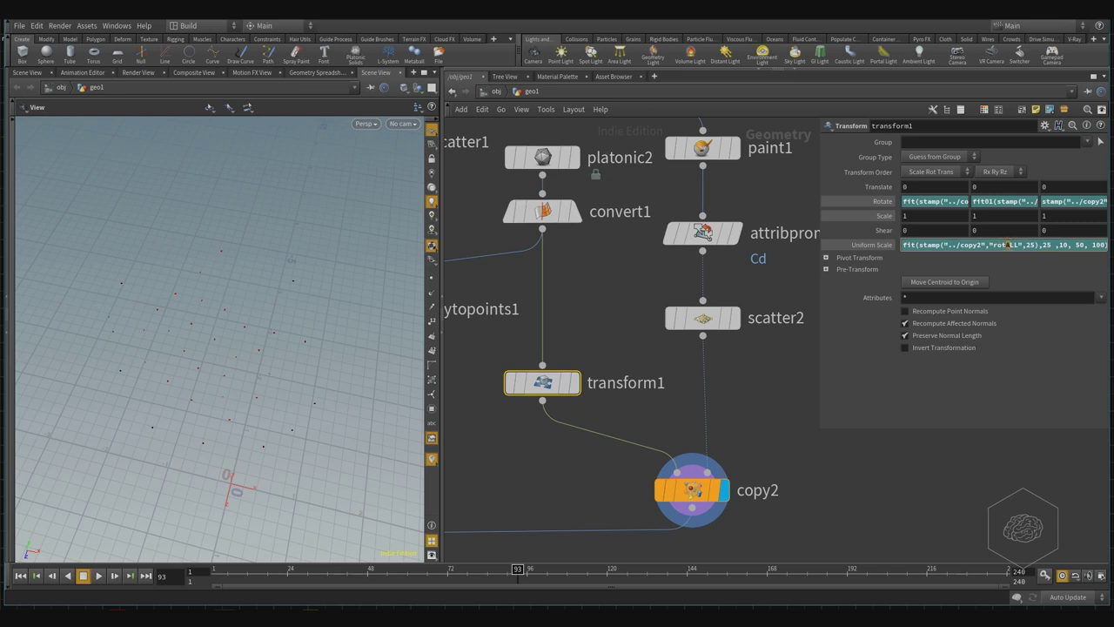
pyautogui.moveTo(1001, 244); pyautogui.dragTo(992, 244)
pyautogui.write('scale')
pyautogui.press('Delete')
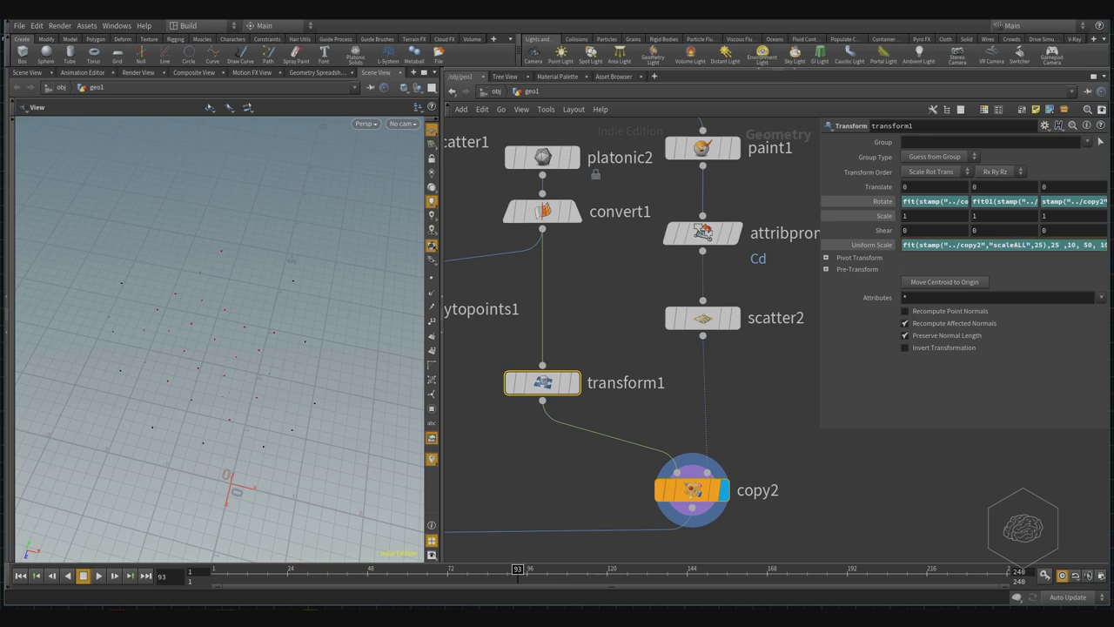
# Set the stamp function's default value in the Uniform Scale expression to 100
pyautogui.click(1059, 245)
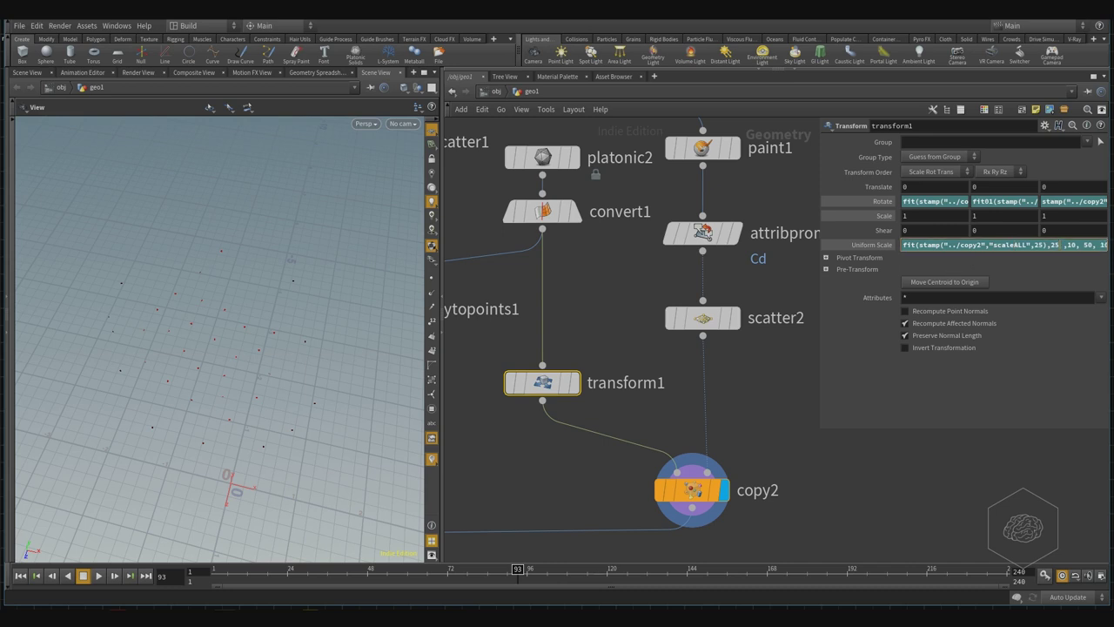
pyautogui.press('BackSpace')
pyautogui.write('100')
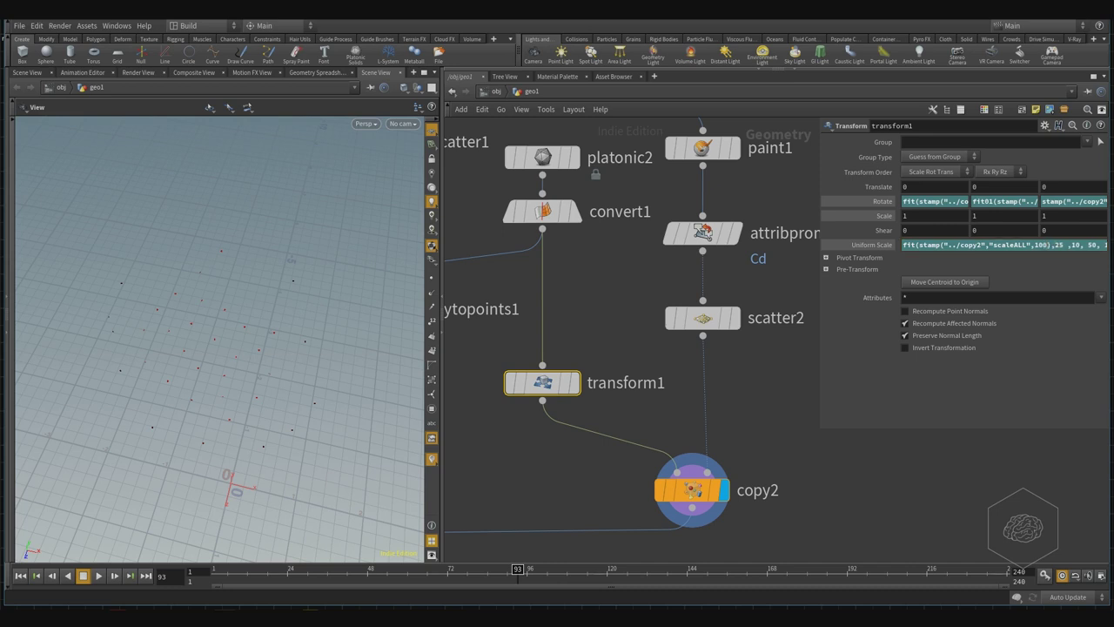
pyautogui.press('Return')
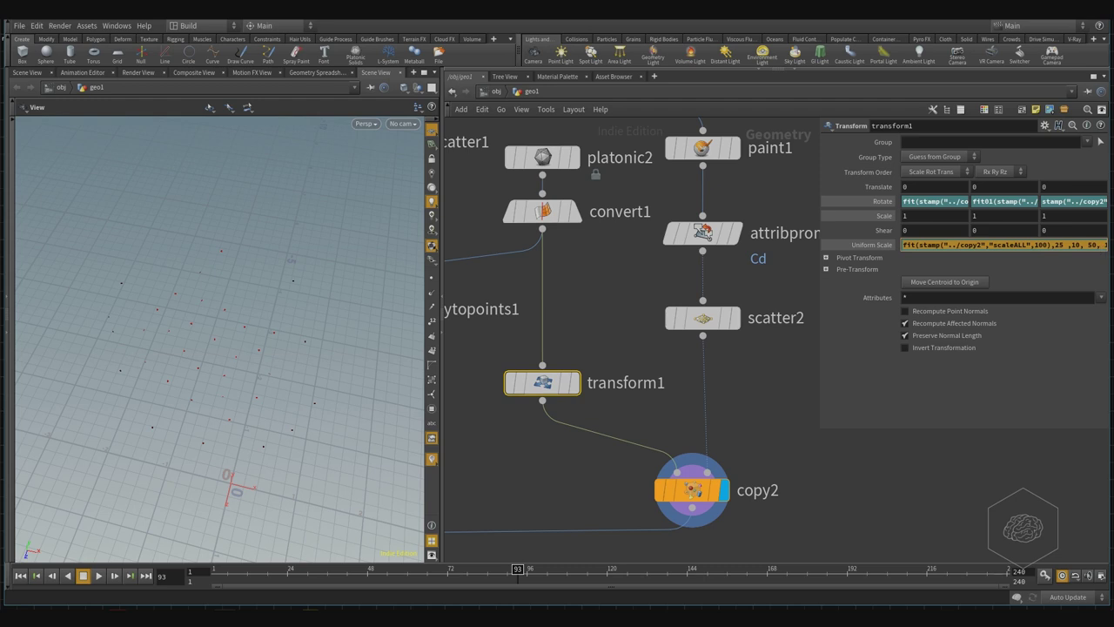
# Set the stamp default in the Uniform Scale expression to 1 and change the fit function to fit01
pyautogui.click(1051, 245)
pyautogui.moveTo(1045, 244); pyautogui.dragTo(1032, 244)
pyautogui.write('1')
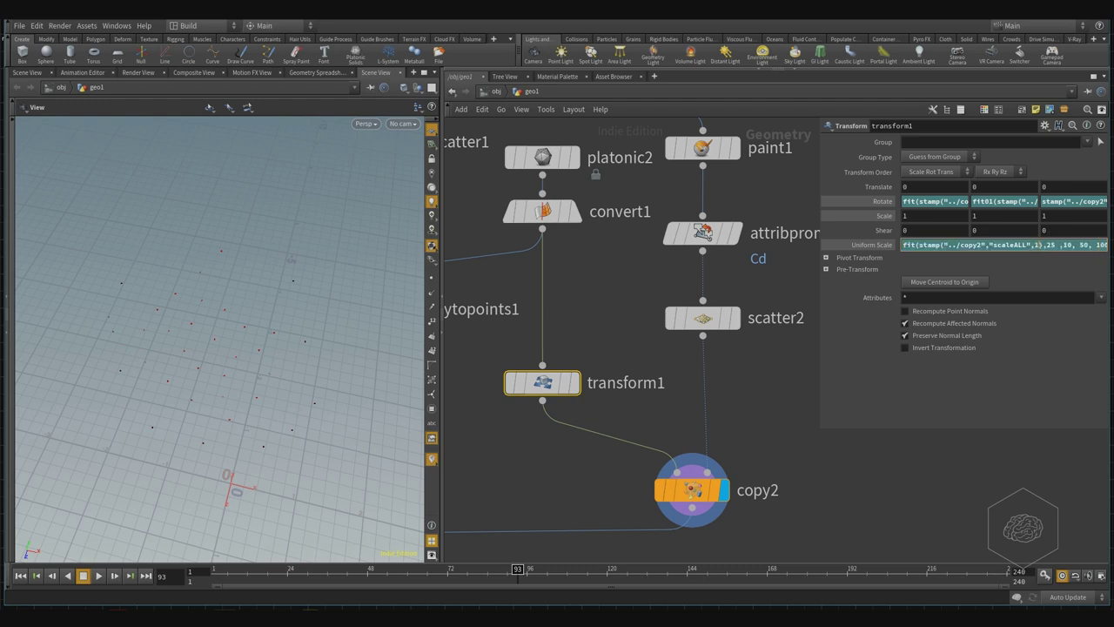
pyautogui.moveTo(1046, 245); pyautogui.dragTo(1055, 245)
pyautogui.click(1055, 245)
pyautogui.write('01')
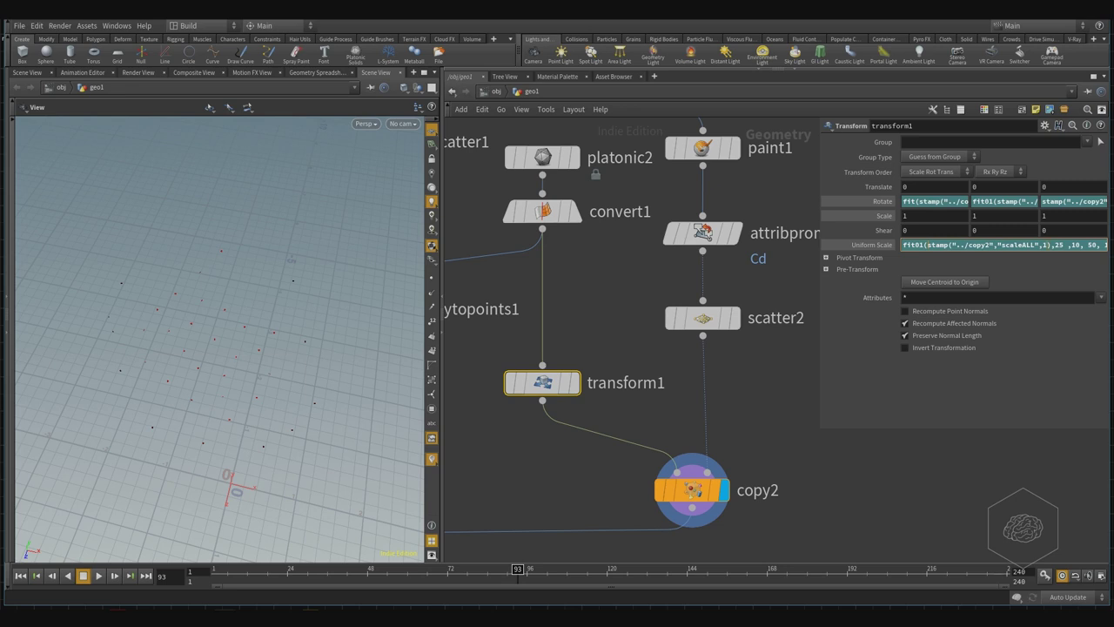
# Set the fit01 output range to 0.25 and 1 and remove the trailing *200 from the Uniform Scale expression
pyautogui.moveTo(1055, 244); pyautogui.dragTo(1063, 244)
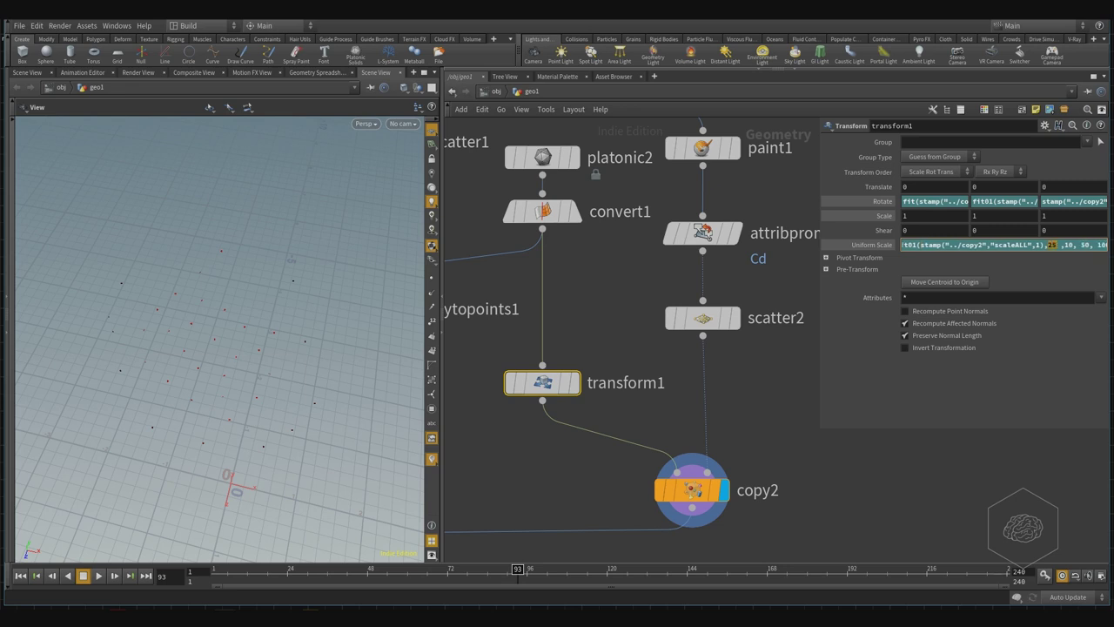
pyautogui.write('0.25')
pyautogui.moveTo(1055, 245); pyautogui.dragTo(1090, 245)
pyautogui.press('BackSpace')
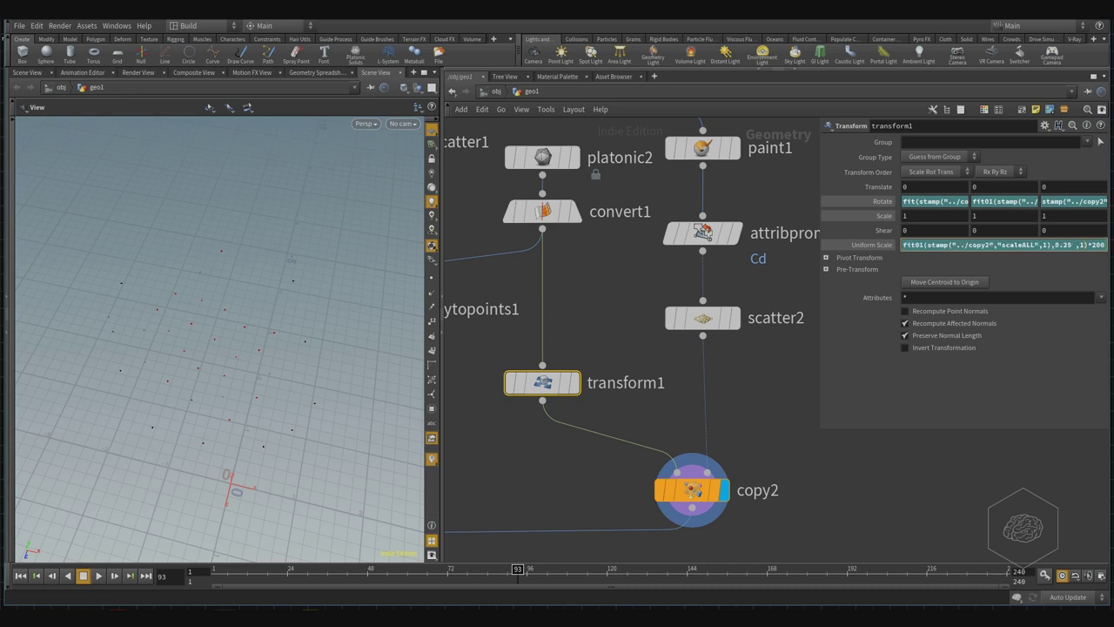
pyautogui.hotkey('shift', 'Right')
pyautogui.hotkey('shift', 'Right')
pyautogui.hotkey('shift', 'Right')
pyautogui.hotkey('shift', 'Right')
pyautogui.press('BackSpace')
pyautogui.press('BackSpace')
pyautogui.press('Return')
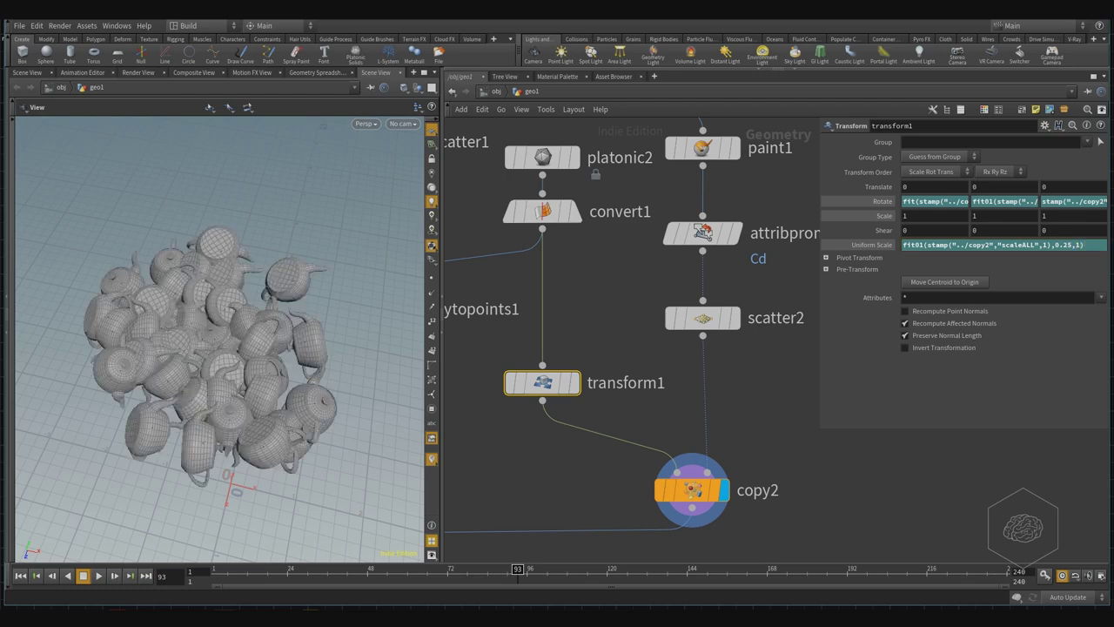
# Multiply the Uniform Scale expression by 20 and inspect the scaled copies
pyautogui.moveTo(162, 351); pyautogui.dragTo(214, 276)
pyautogui.moveTo(215, 276); pyautogui.dragTo(216, 310, button='right')
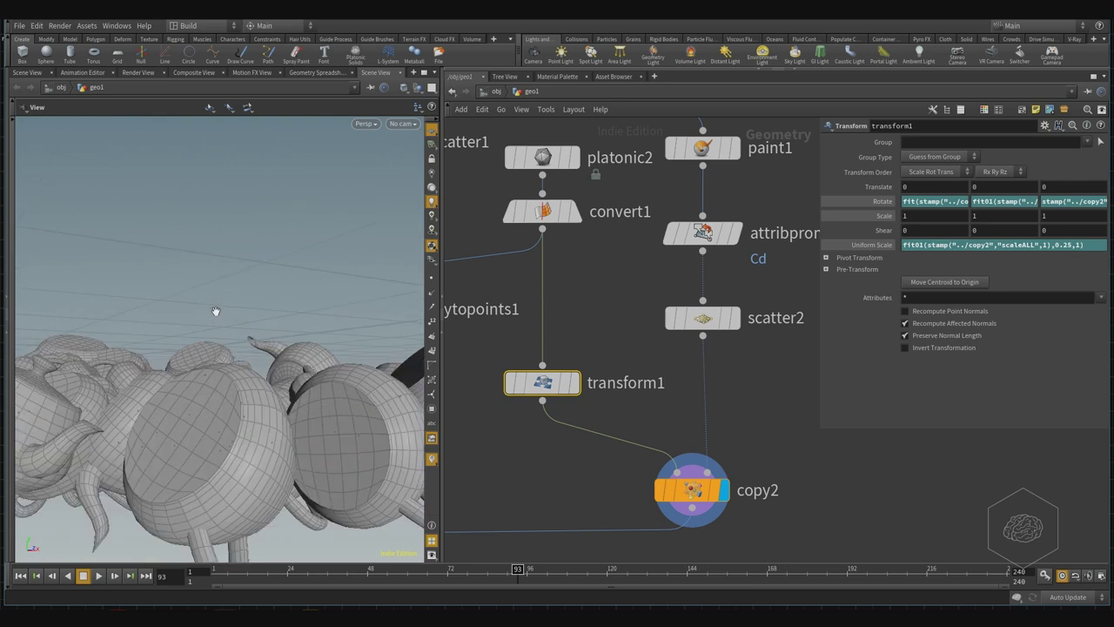
pyautogui.click(1081, 246)
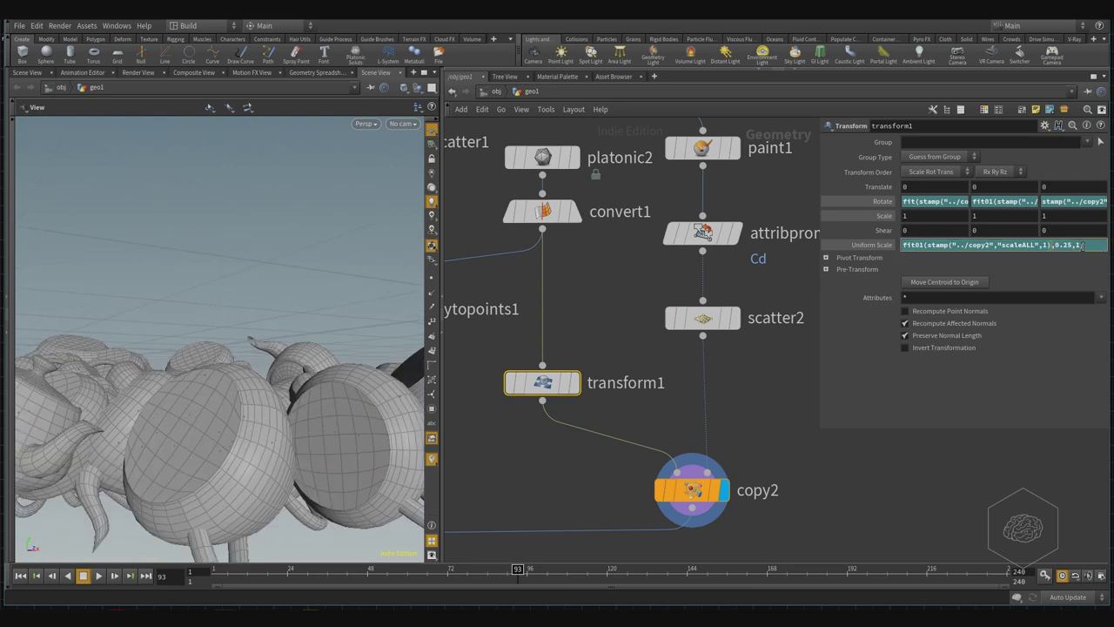
pyautogui.write('*20')
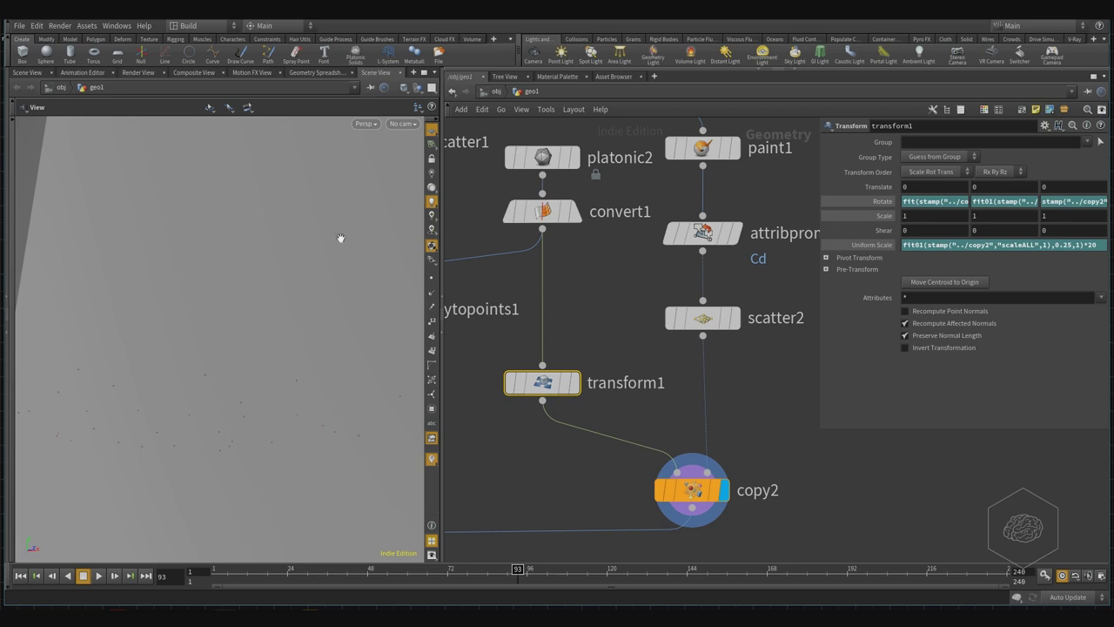
pyautogui.scroll(-5, 263, 261)
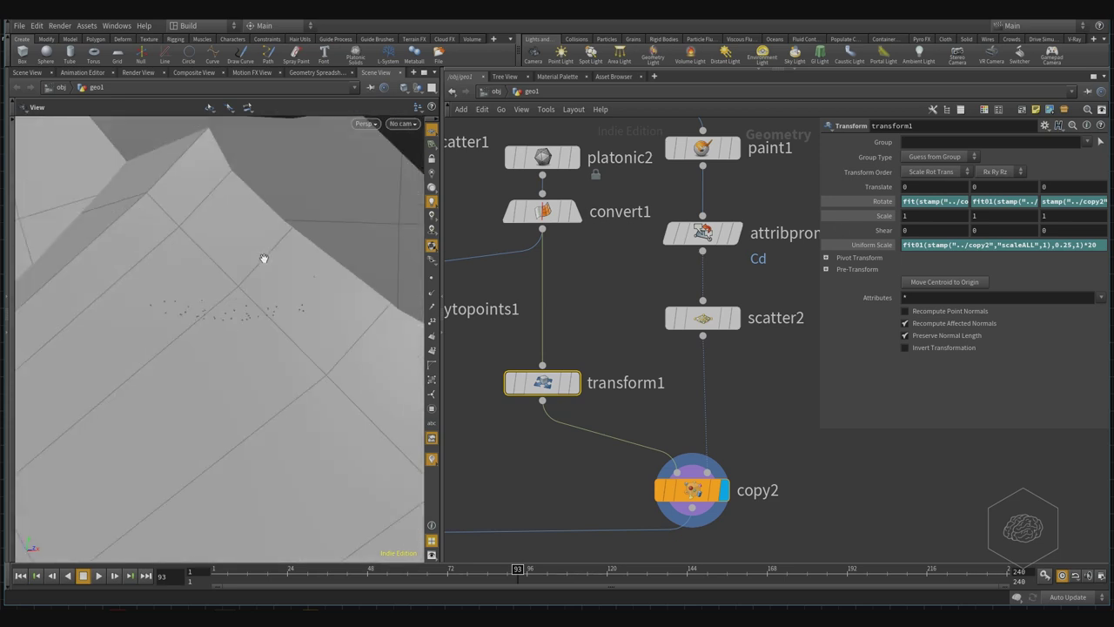
pyautogui.press('g')
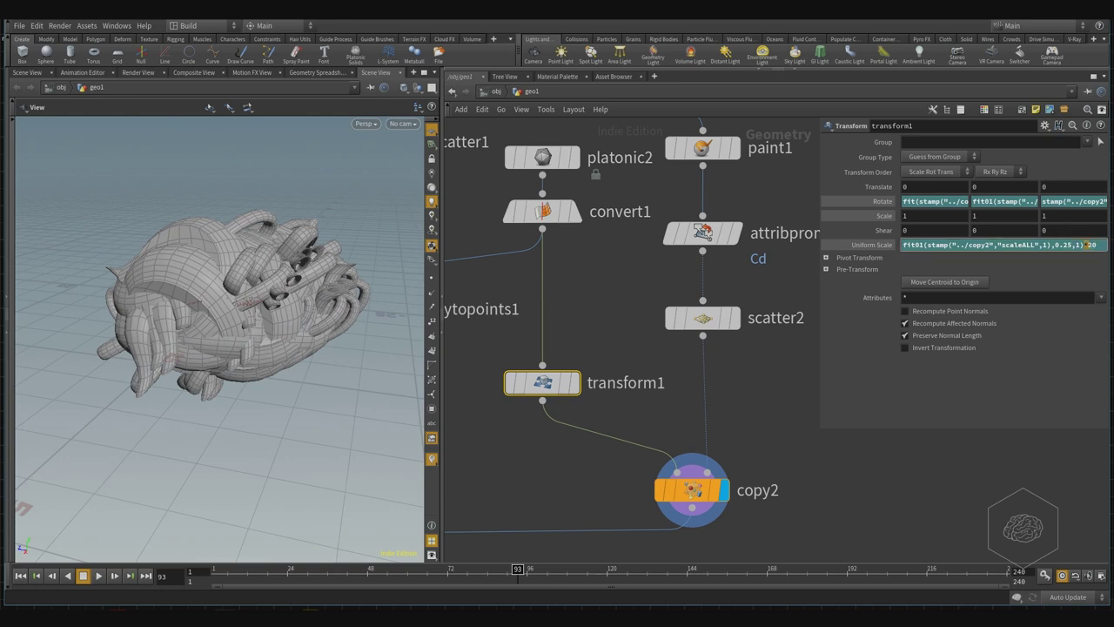
# Change the Uniform Scale expression to divide by 20 and frame the resulting copies
pyautogui.press('Return')
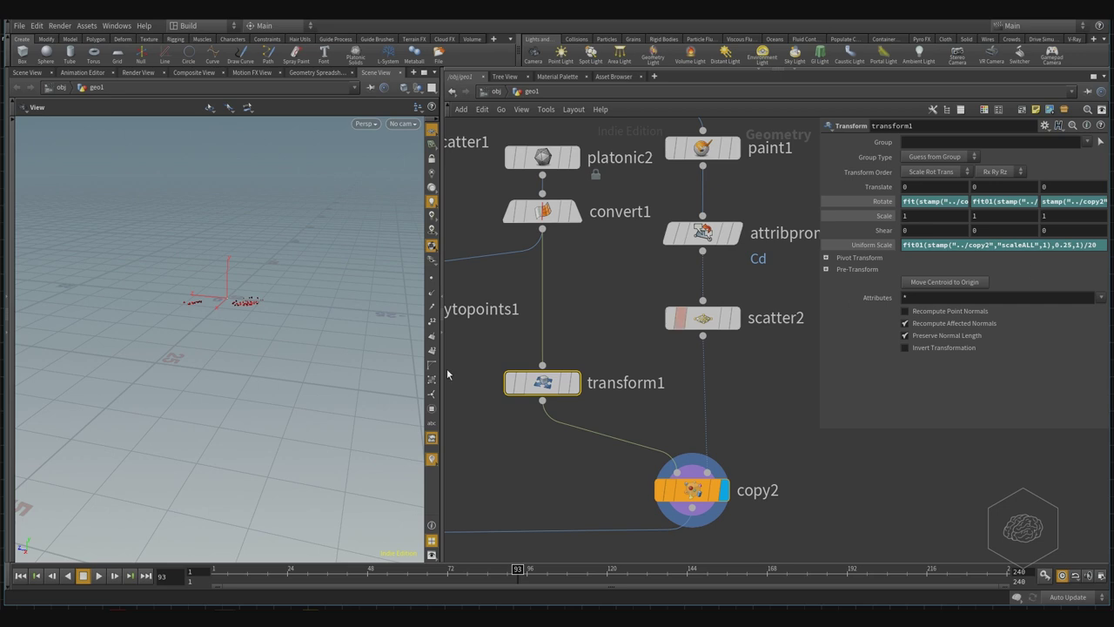
pyautogui.press('g')
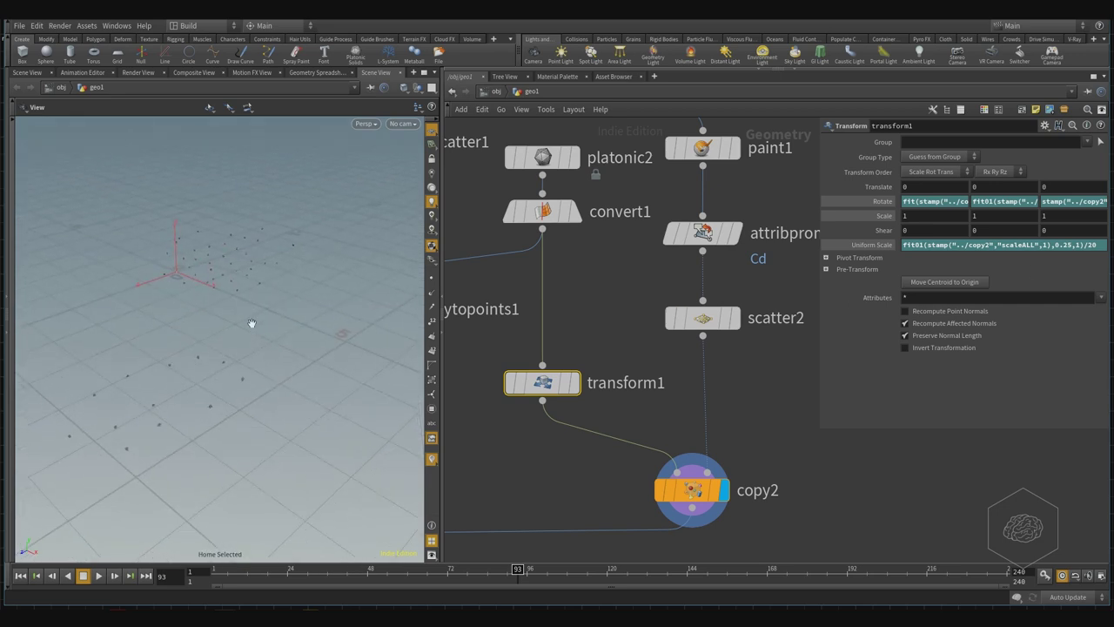
# Set the divisor at the end of transform1's Uniform Scale expression to 2 and inspect the enlarged teapot copies
pyautogui.moveTo(236, 398); pyautogui.dragTo(161, 380)
pyautogui.moveTo(1086, 245); pyautogui.dragTo(1105, 246)
pyautogui.write('5')
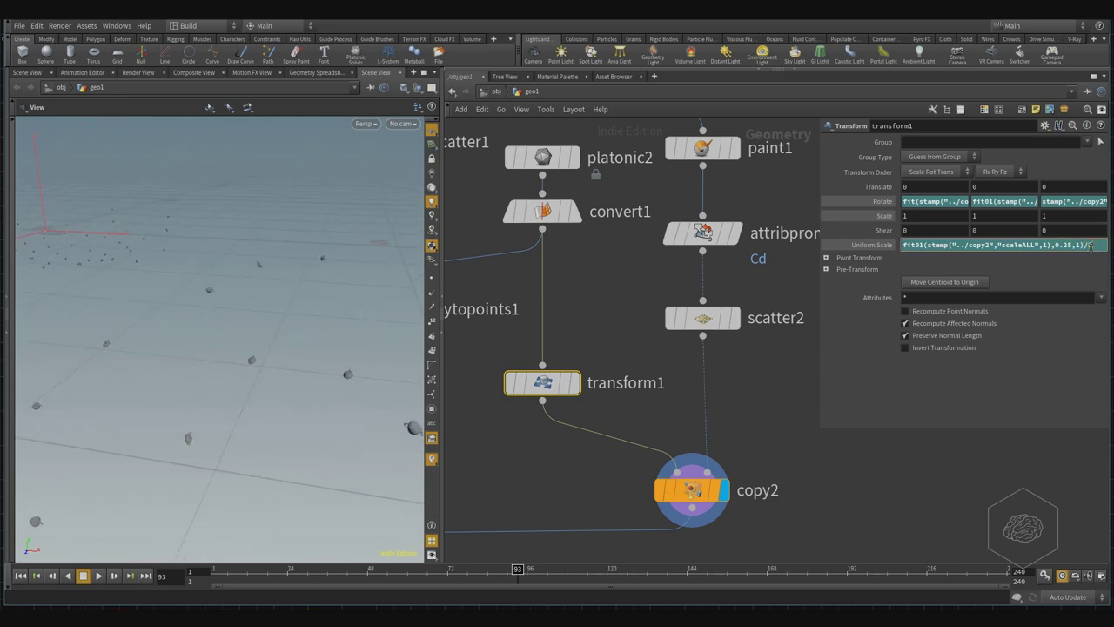
pyautogui.press('Return')
pyautogui.press('BackSpace')
pyautogui.write('3')
pyautogui.press('Return')
pyautogui.moveTo(257, 314); pyautogui.dragTo(304, 341)
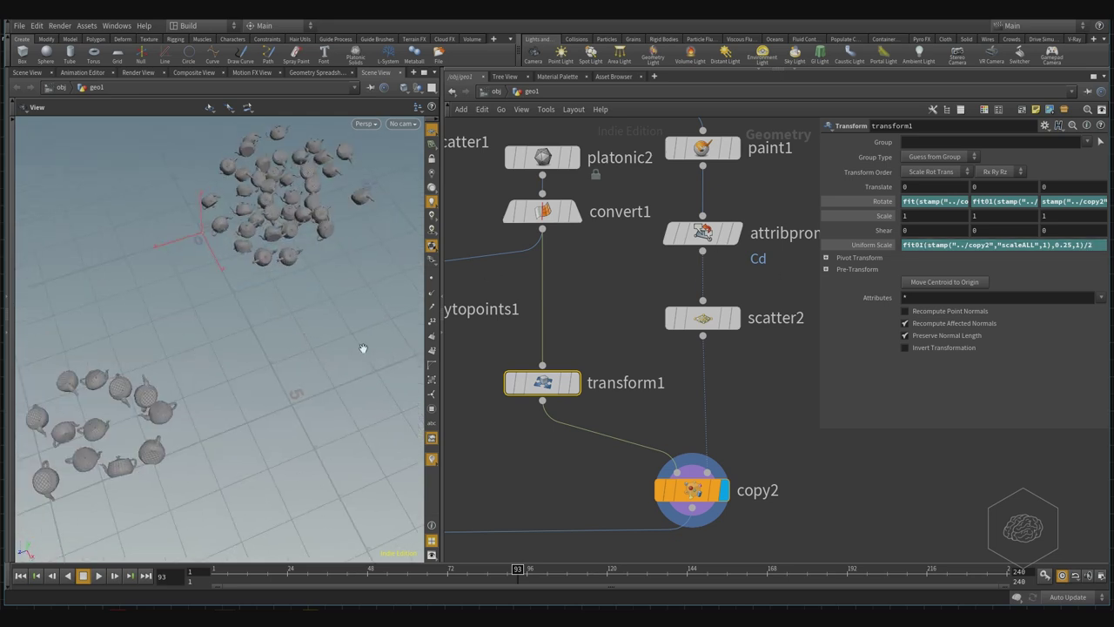
pyautogui.moveTo(417, 364); pyautogui.dragTo(250, 347)
# Select the switch1 node to check its inputs and save the scene
pyautogui.moveTo(759, 450); pyautogui.dragTo(766, 368, button='middle')
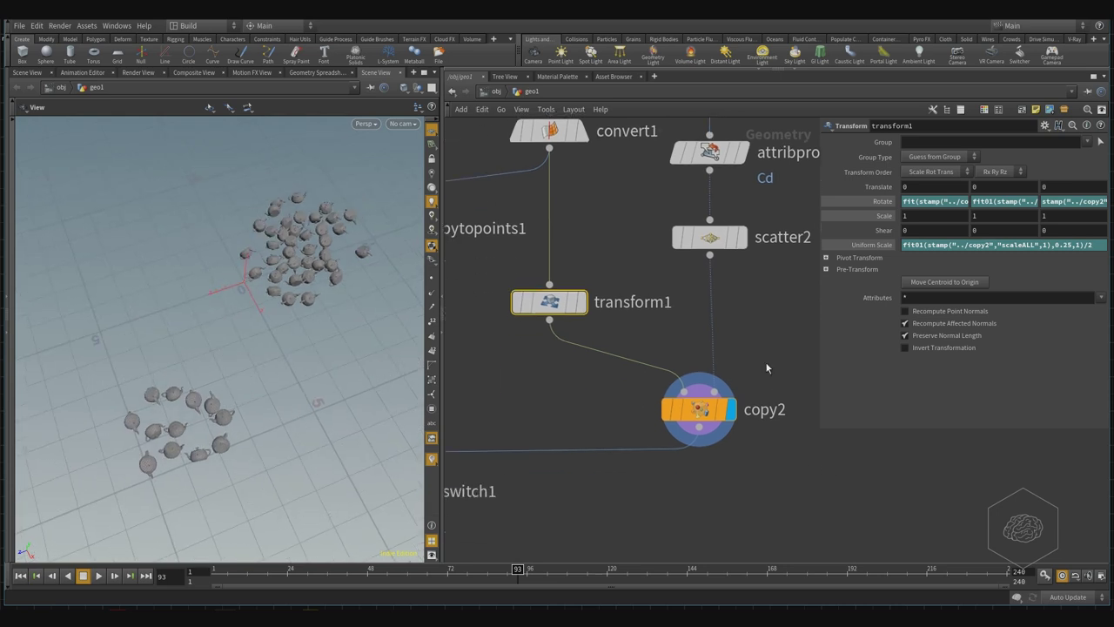
pyautogui.scroll(-3, 727, 390)
pyautogui.moveTo(635, 408); pyautogui.dragTo(689, 363, button='middle')
pyautogui.moveTo(645, 341); pyautogui.dragTo(594, 414)
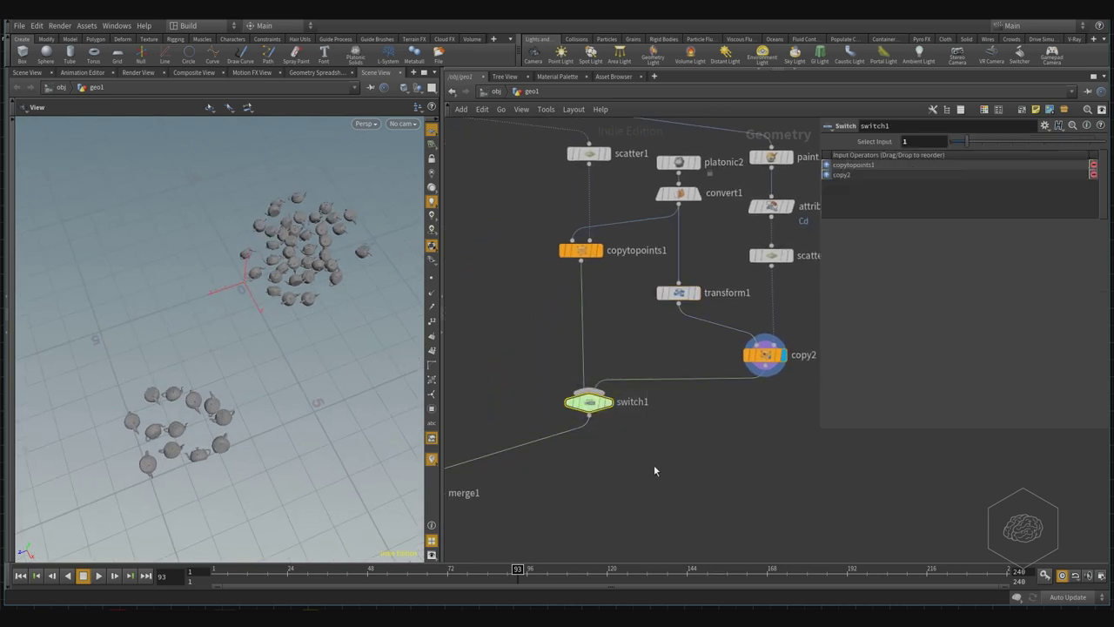
pyautogui.moveTo(653, 465); pyautogui.dragTo(680, 361, button='middle')
pyautogui.moveTo(642, 414); pyautogui.dragTo(669, 460, button='middle')
pyautogui.moveTo(776, 358); pyautogui.dragTo(702, 422, button='middle')
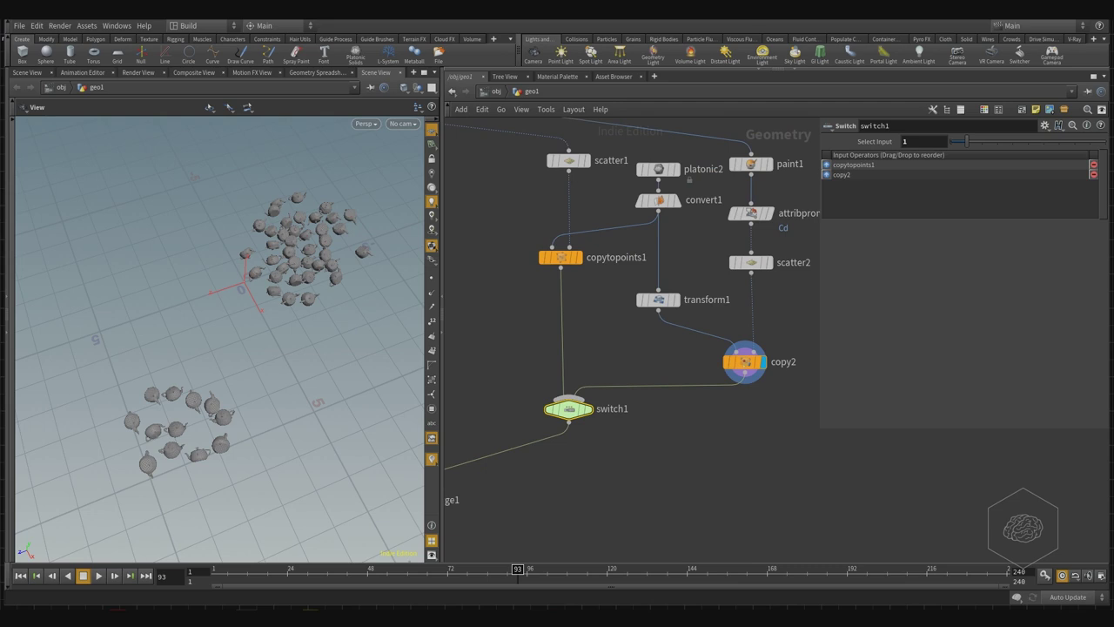
pyautogui.moveTo(791, 308); pyautogui.dragTo(761, 336, button='middle')
pyautogui.click(761, 337)
pyautogui.hotkey('ctrl', 's')
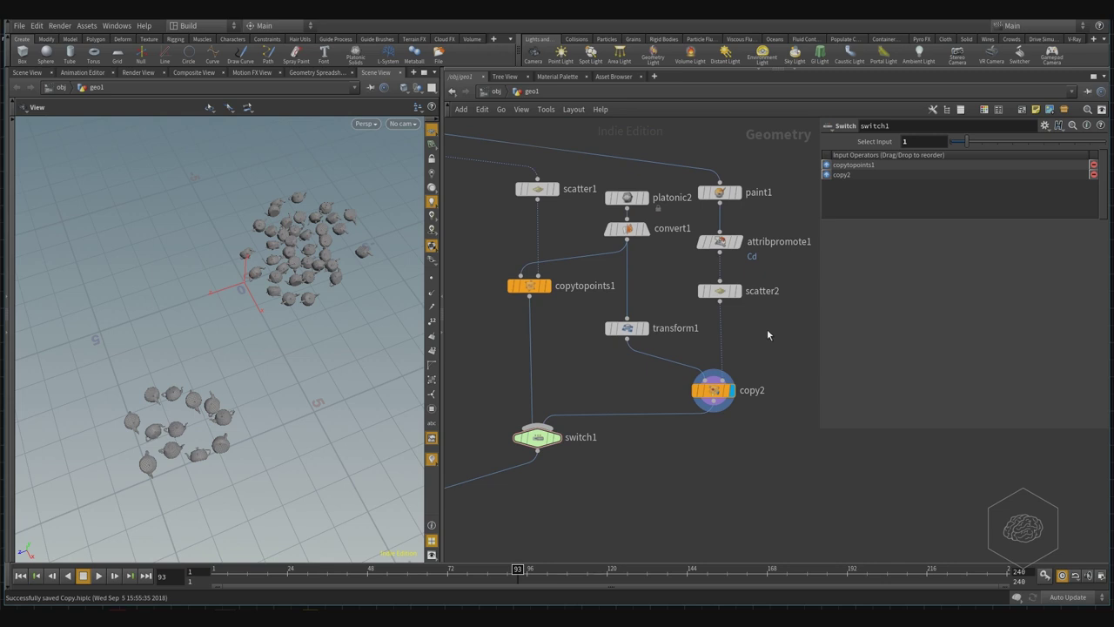
# Add an Attribute Wrangle node and place it in the empty space below copy2
pyautogui.press('Tab')
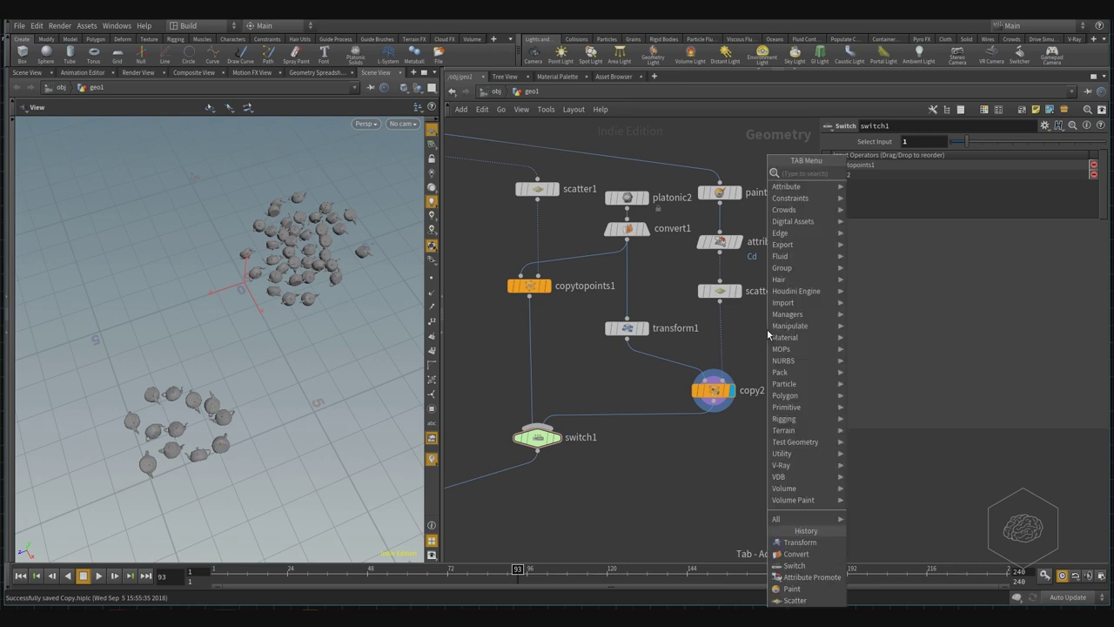
pyautogui.write('attr')
pyautogui.write('ute wran')
pyautogui.press('Return')
pyautogui.click(682, 463)
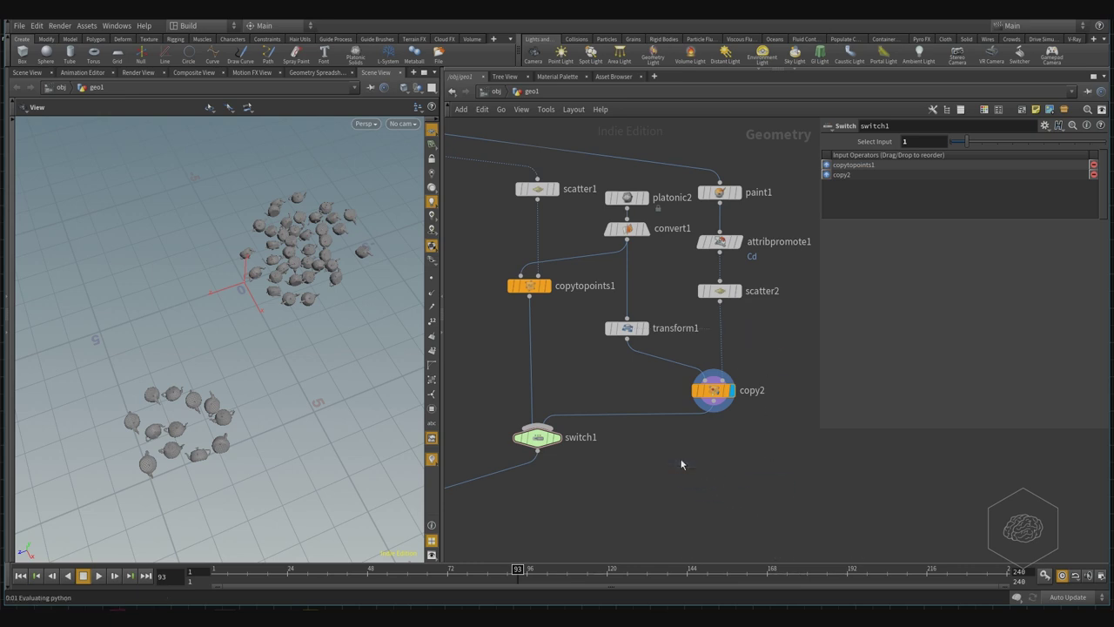
pyautogui.scroll(4, 731, 480)
pyautogui.moveTo(799, 381); pyautogui.dragTo(471, 528)
pyautogui.moveTo(699, 505); pyautogui.dragTo(614, 505, button='middle')
# Examine the Attribute Wrangle's VEXpression field and its expression language options, Hscript and Python
pyautogui.click(848, 213)
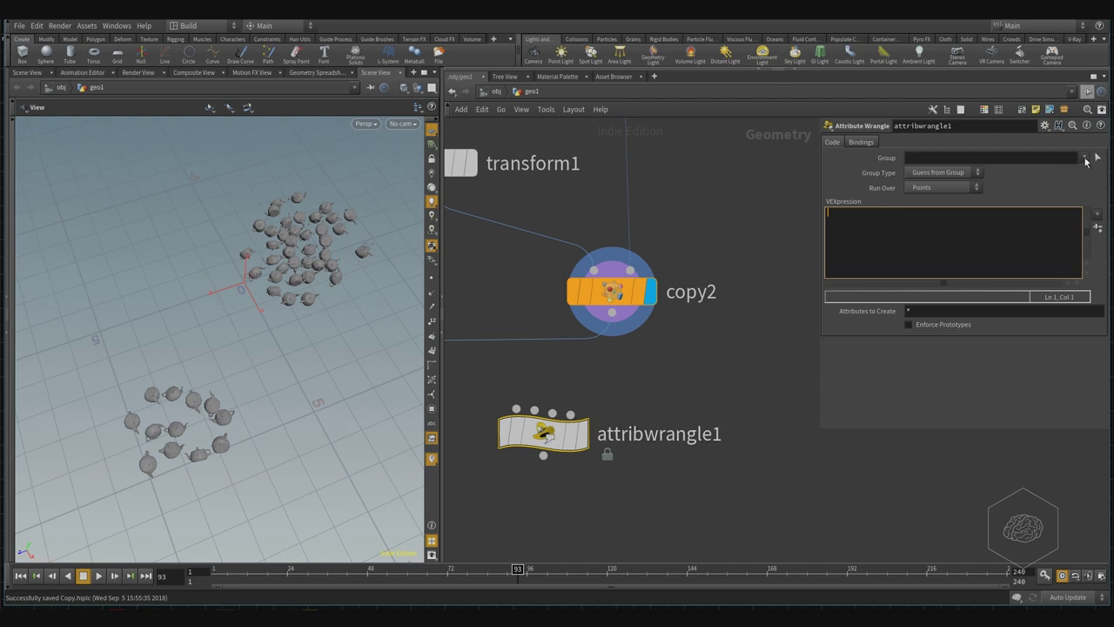
pyautogui.click(1058, 126)
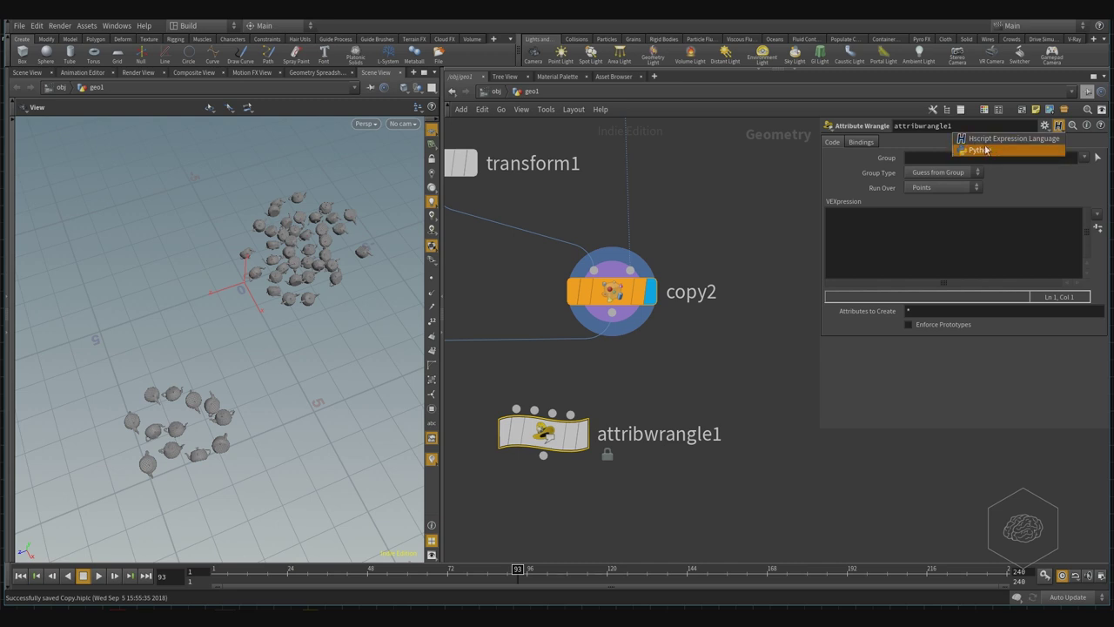
pyautogui.click(1001, 153)
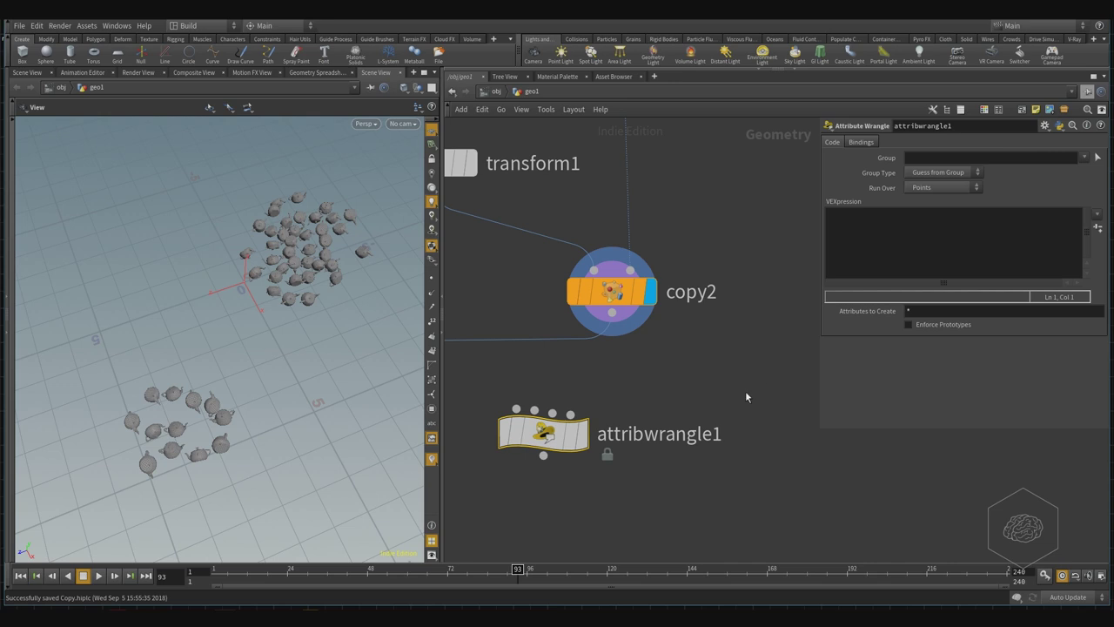
pyautogui.click(1061, 127)
pyautogui.click(1028, 146)
pyautogui.click(990, 254)
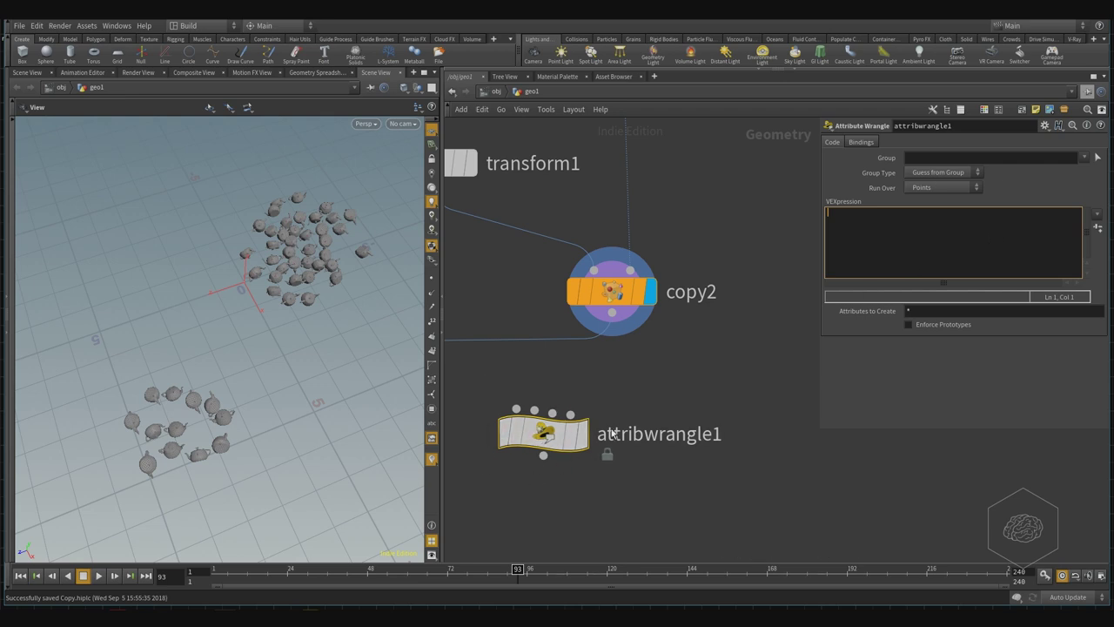
# Add an Attribute VOP node and place it beside attribwrangle1
pyautogui.moveTo(700, 387); pyautogui.dragTo(664, 329, button='middle')
pyautogui.scroll(-5, 693, 394)
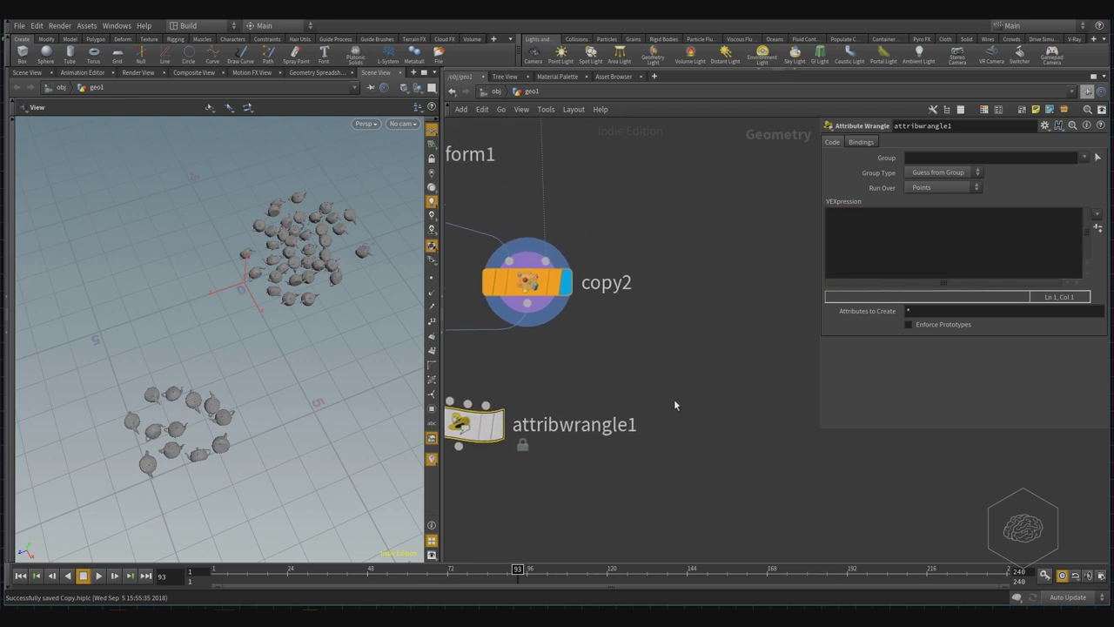
pyautogui.press('Tab')
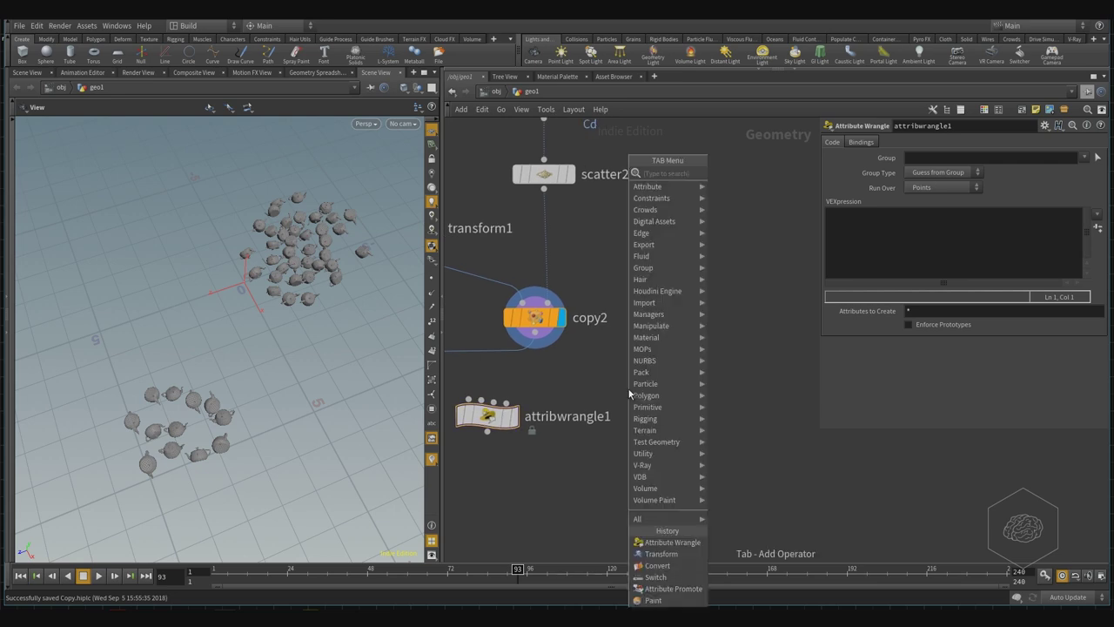
pyautogui.write('a')
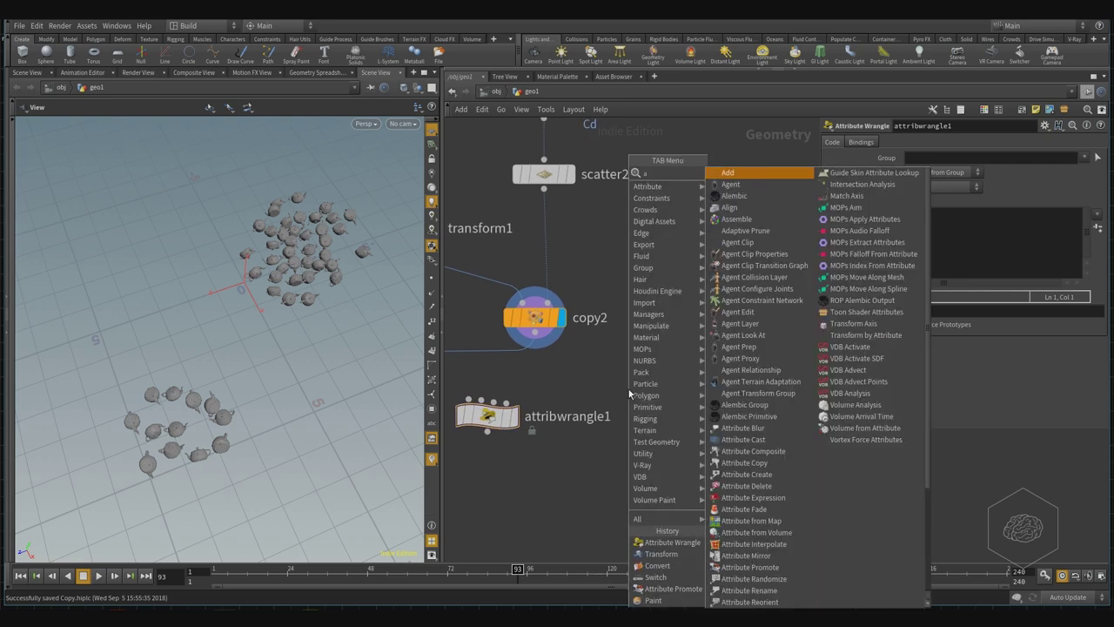
pyautogui.write('ttribute vop')
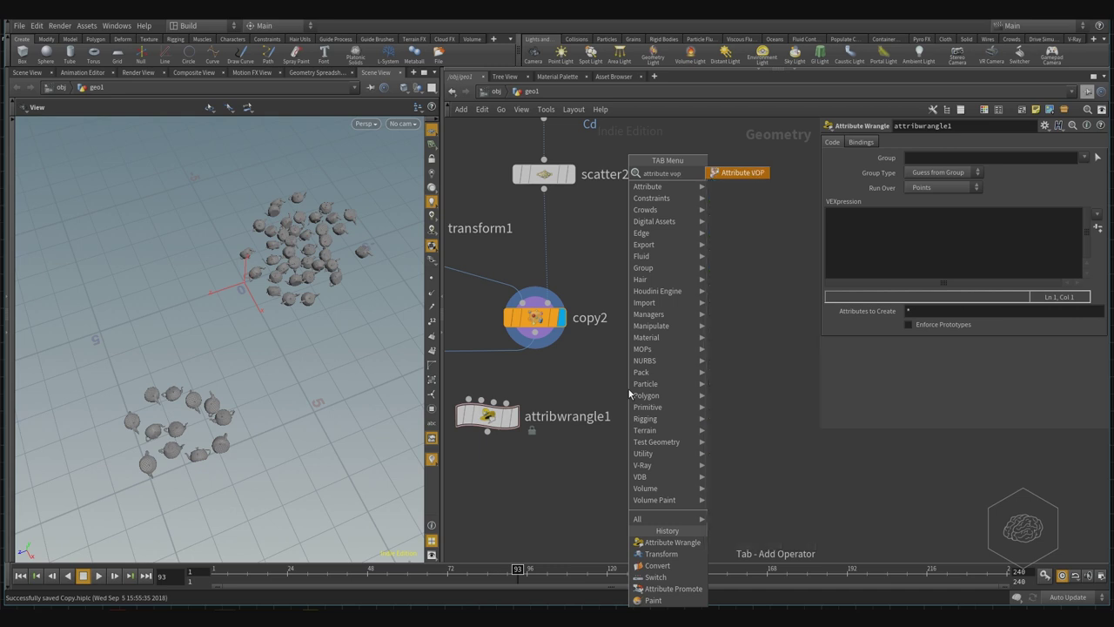
pyautogui.press('Return')
pyautogui.click(736, 430)
pyautogui.moveTo(736, 431); pyautogui.dragTo(677, 406, button='middle')
pyautogui.moveTo(680, 409); pyautogui.dragTo(630, 390)
pyautogui.moveTo(667, 375); pyautogui.dragTo(682, 399, button='middle')
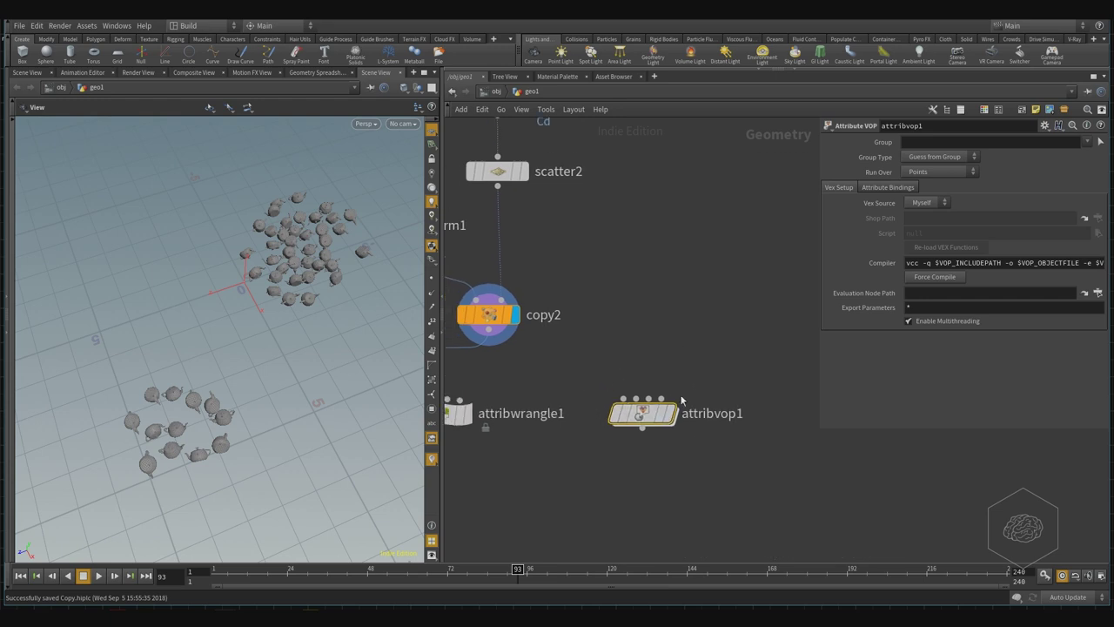
# Review the Run Over options of attribvop1, keep Points, and enter the node's VEX network
pyautogui.click(938, 173)
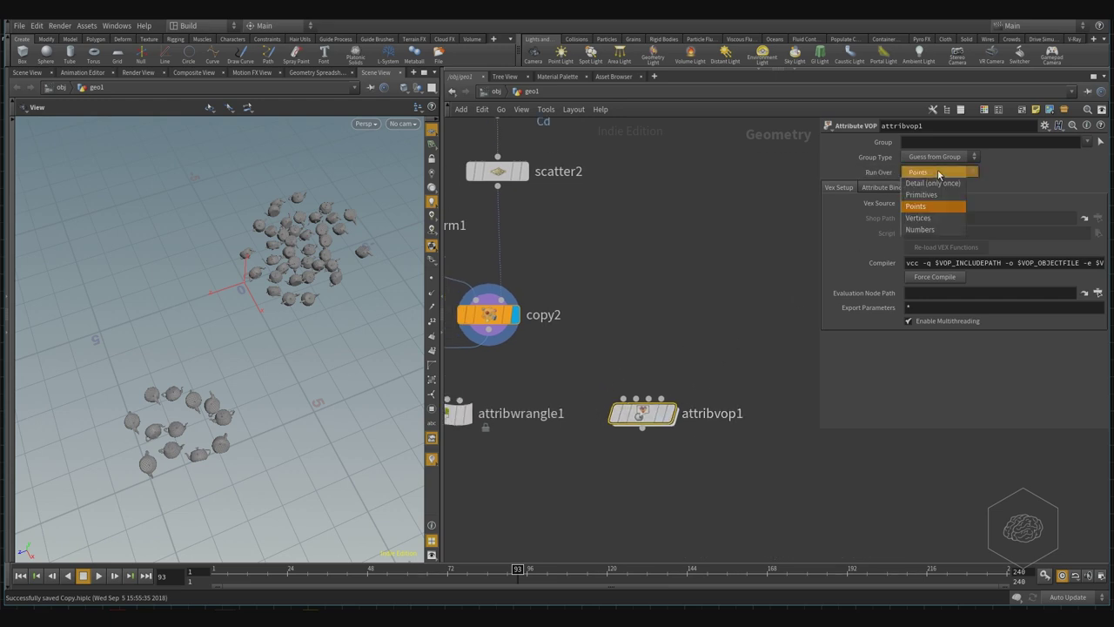
pyautogui.click(937, 171)
pyautogui.moveTo(709, 328); pyautogui.dragTo(615, 494)
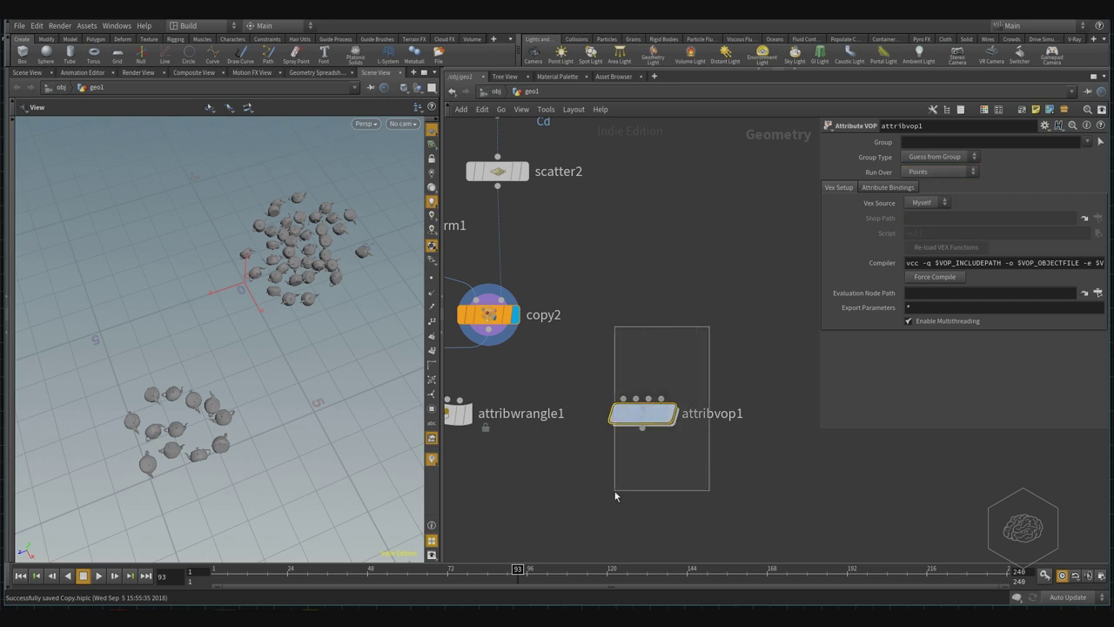
pyautogui.doubleClick(642, 413)
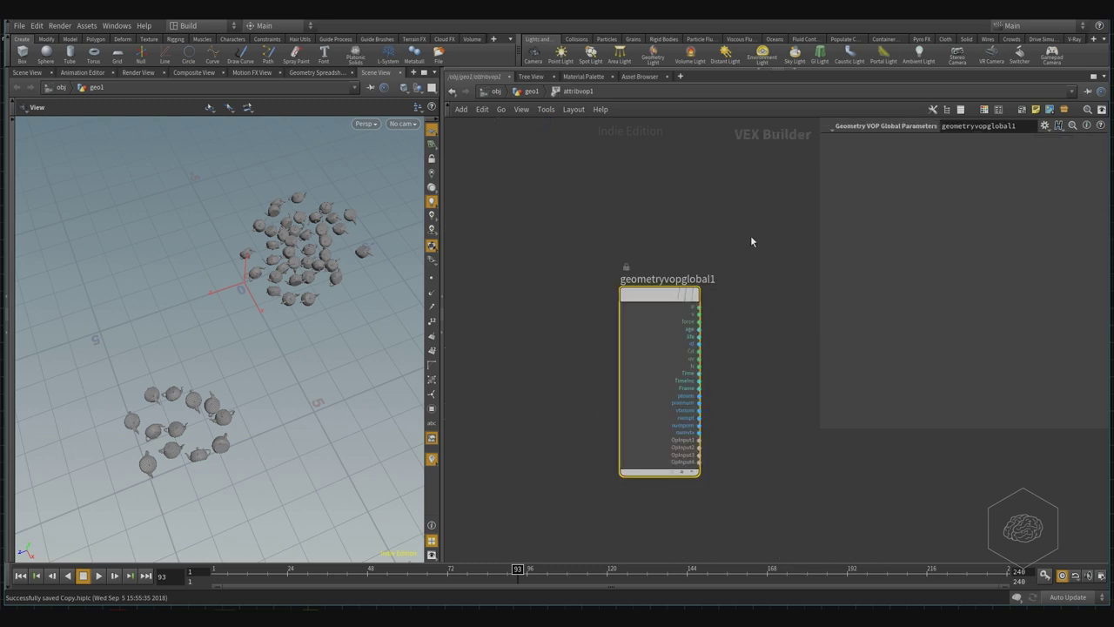
pyautogui.click(531, 92)
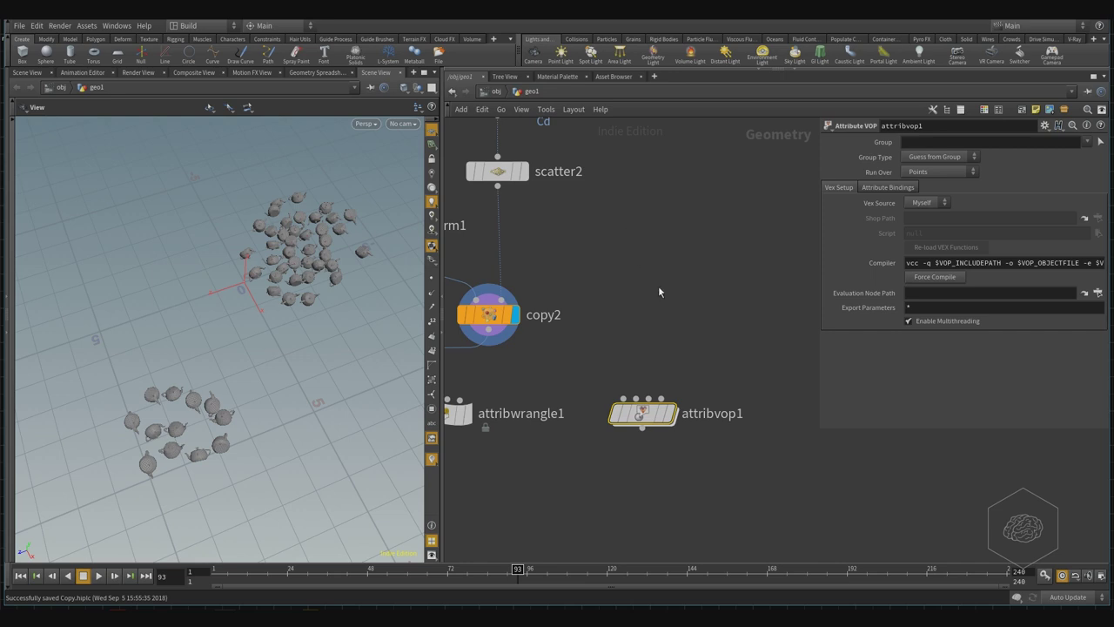
pyautogui.doubleClick(642, 411)
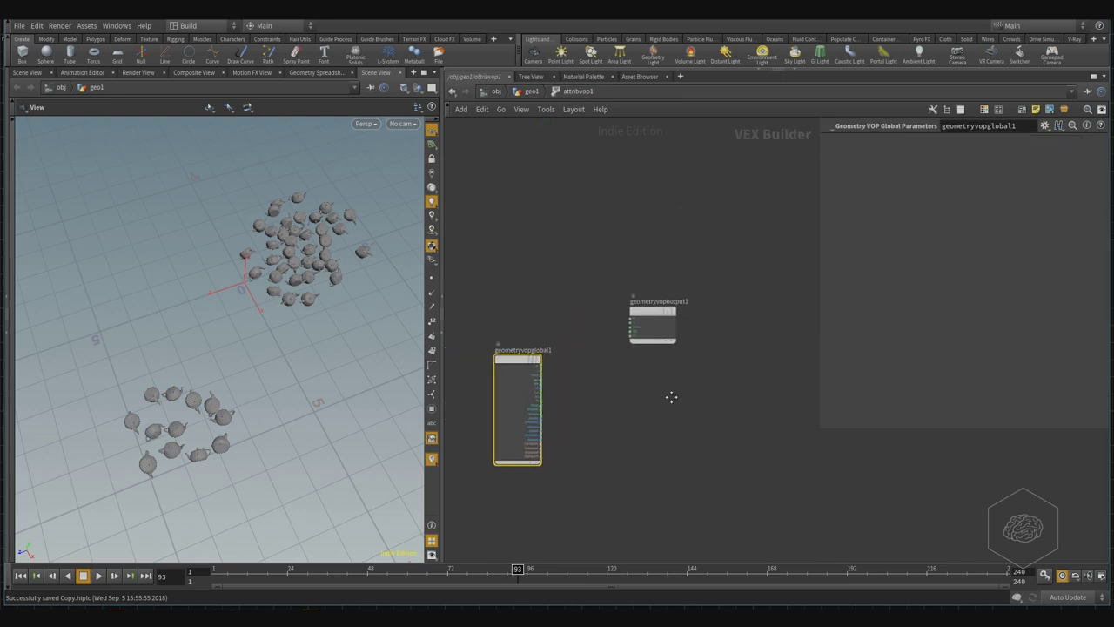
# Move geometryvopoutput1 level with geometryvopglobal1, leaving a wide gap between the two nodes
pyautogui.moveTo(654, 315); pyautogui.dragTo(753, 368)
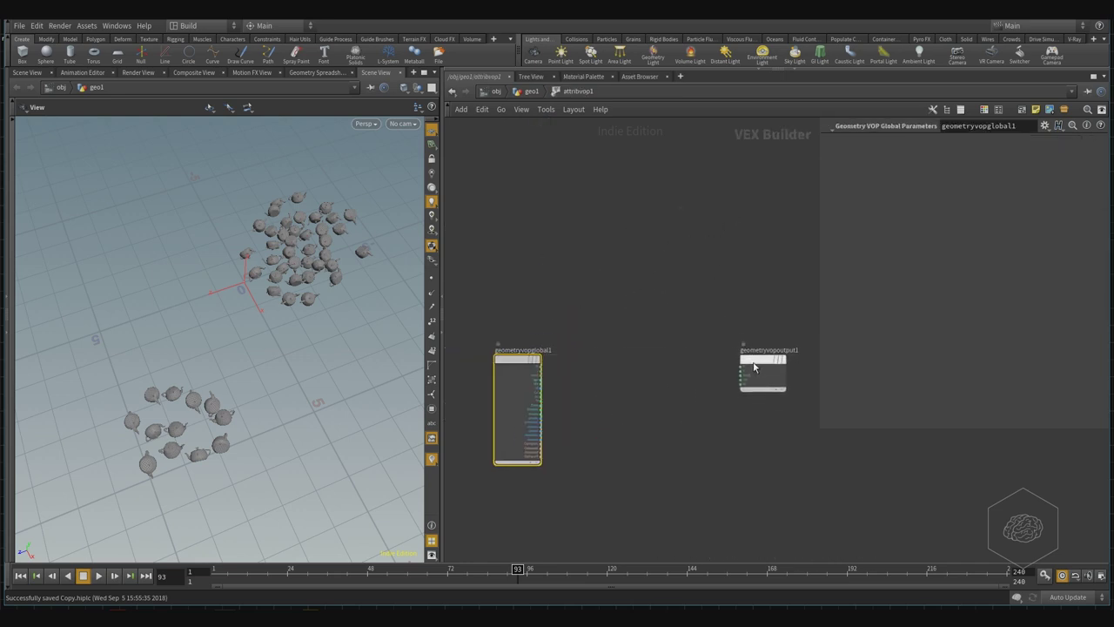
pyautogui.scroll(3, 684, 443)
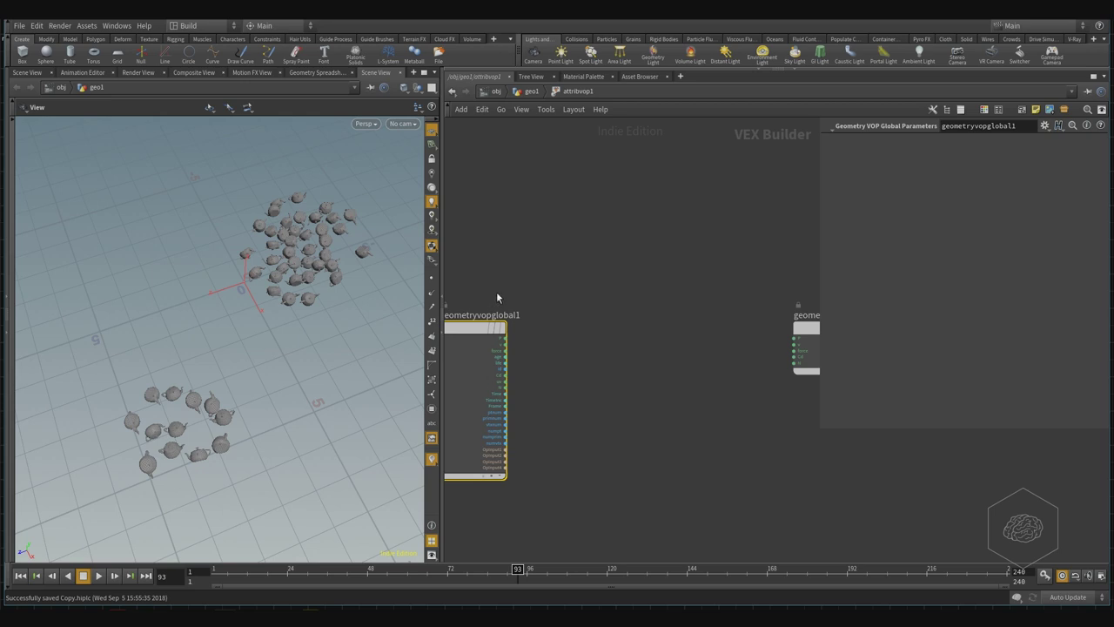
pyautogui.moveTo(475, 333); pyautogui.dragTo(509, 330)
# Examine the attribute outputs of geometryvopglobal1 and the inputs of geometryvopoutput1
pyautogui.scroll(3, 501, 344)
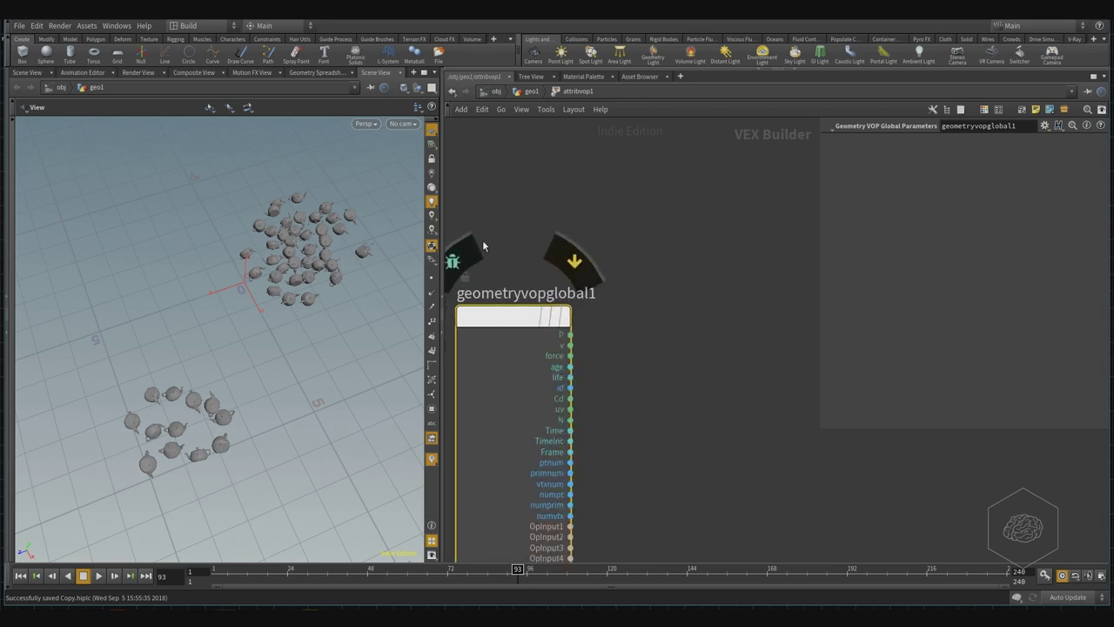
pyautogui.scroll(2, 632, 356)
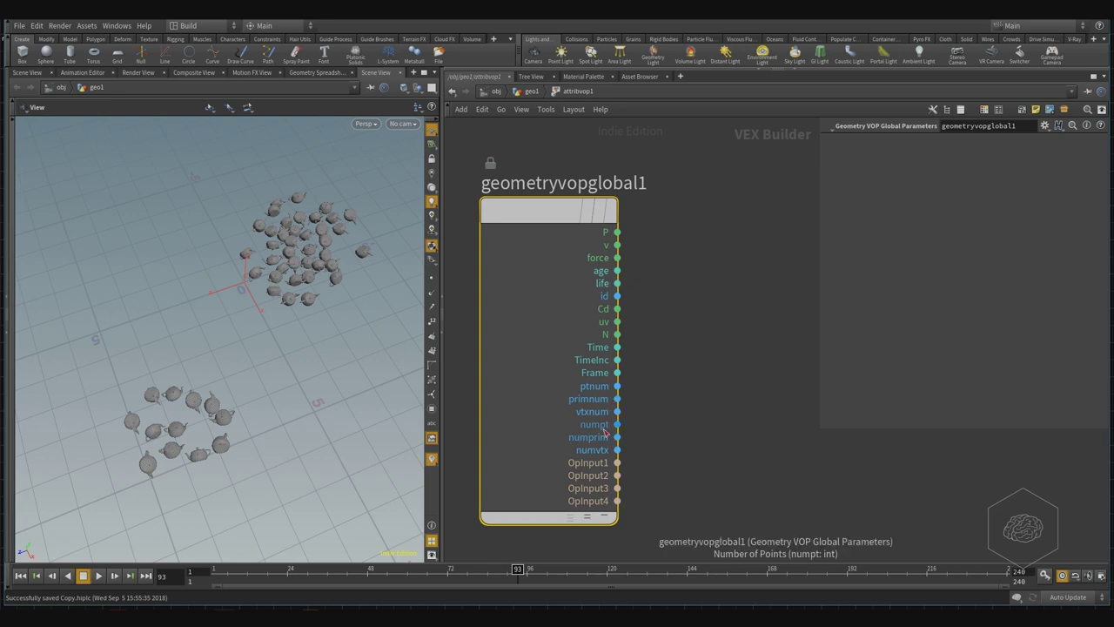
pyautogui.scroll(2, 555, 449)
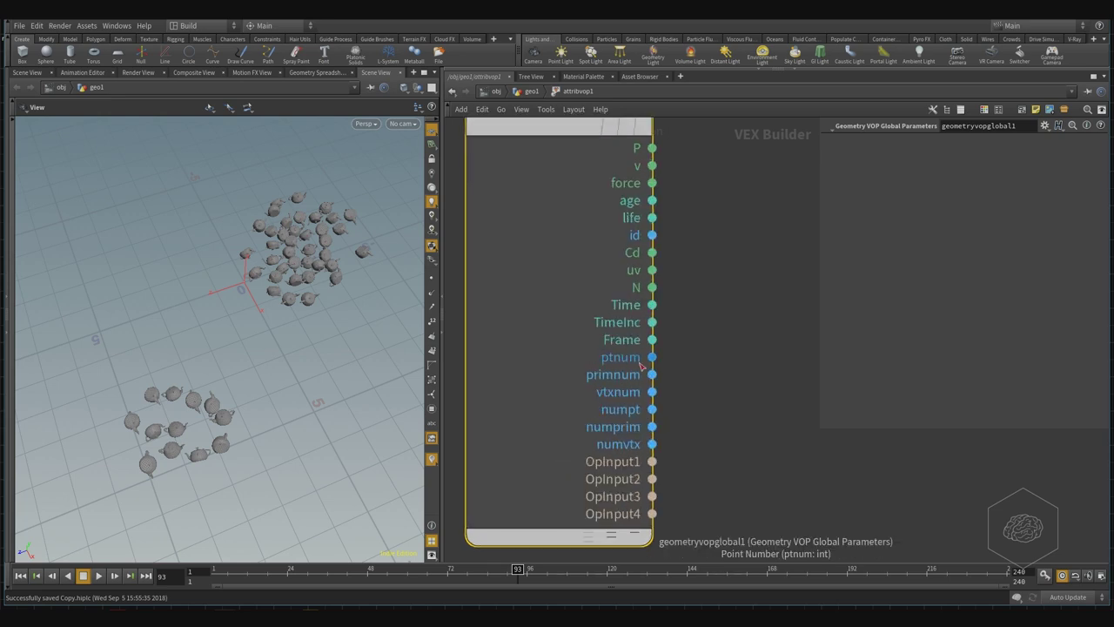
pyautogui.moveTo(694, 279); pyautogui.dragTo(672, 385, button='middle')
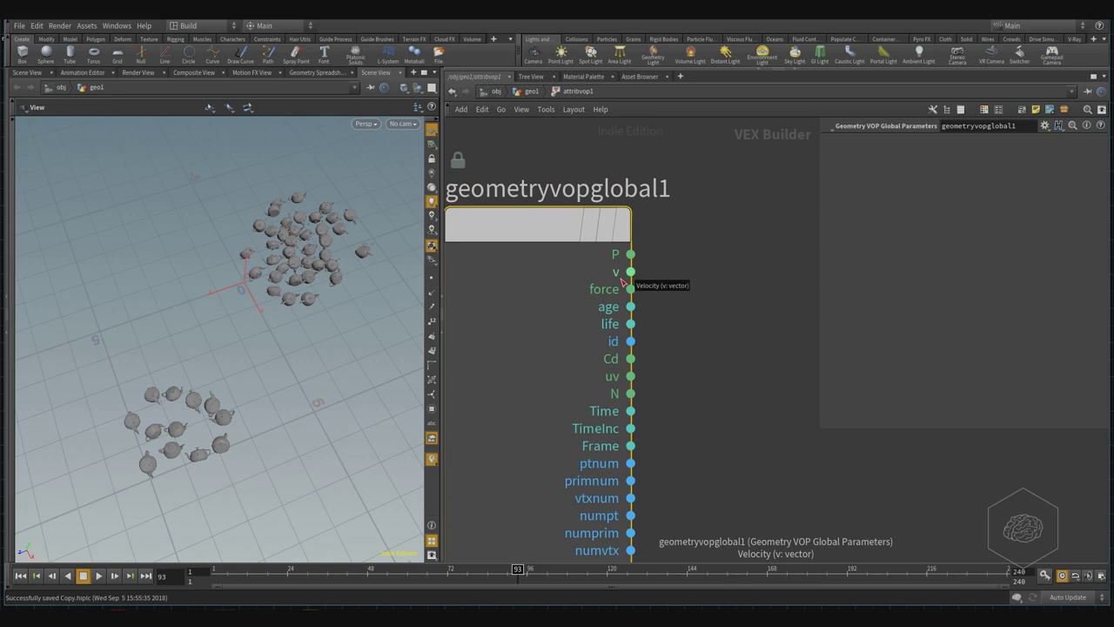
pyautogui.moveTo(763, 277); pyautogui.dragTo(569, 308, button='middle')
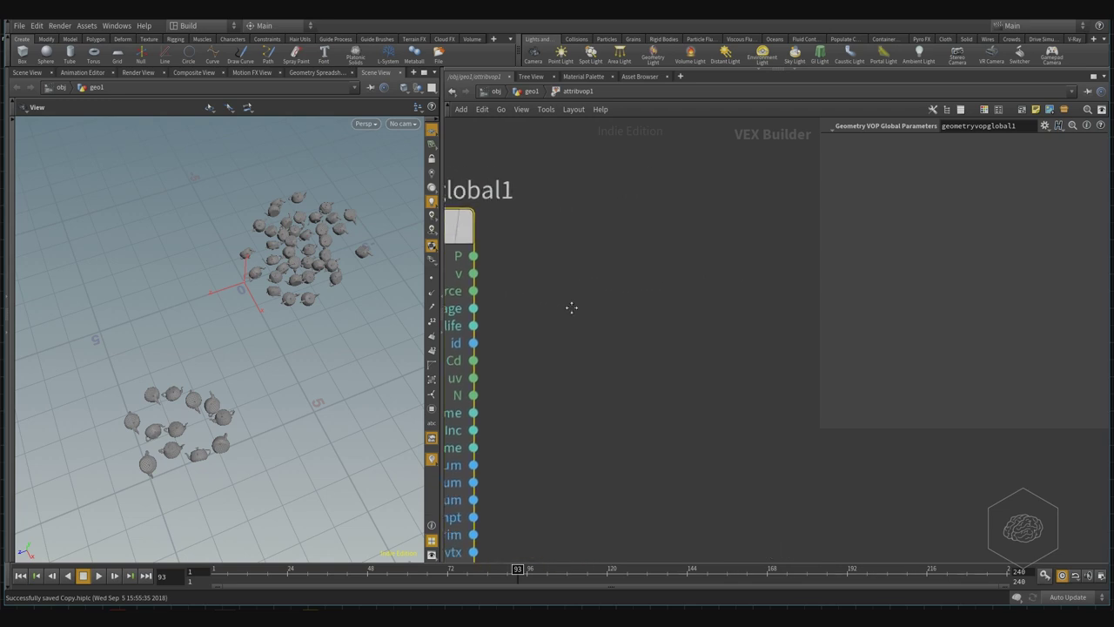
pyautogui.scroll(-5, 551, 306)
pyautogui.moveTo(708, 297); pyautogui.dragTo(616, 301, button='middle')
pyautogui.scroll(3, 617, 301)
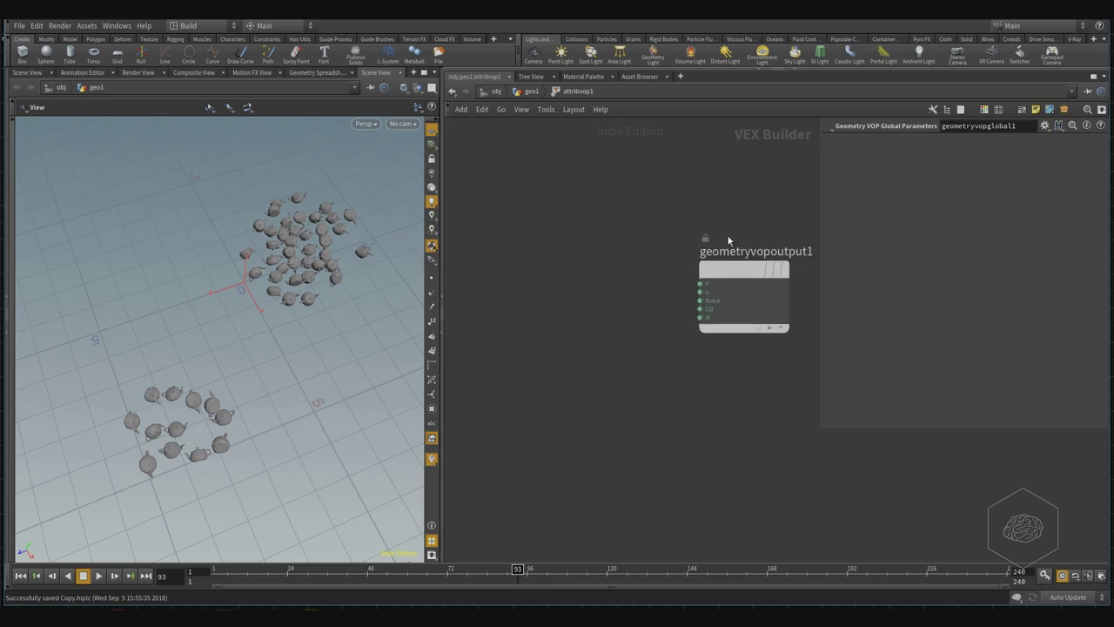
pyautogui.click(736, 305)
pyautogui.moveTo(464, 360); pyautogui.dragTo(637, 373, button='middle')
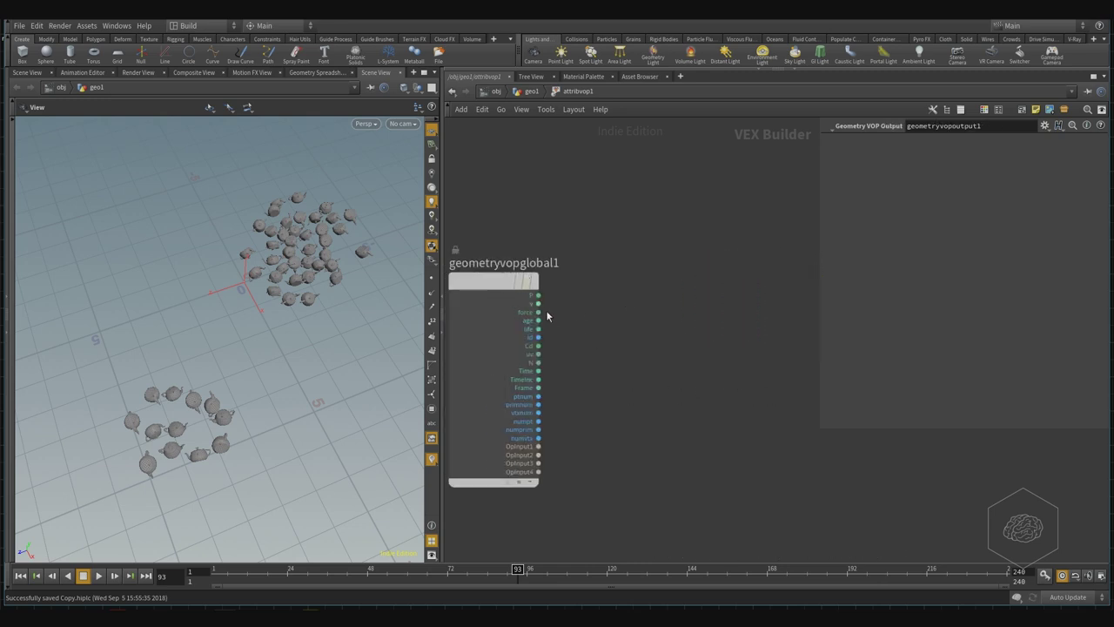
# Connect the P output of geometryvopglobal1 to the P input of geometryvopoutput1
pyautogui.scroll(-3, 533, 301)
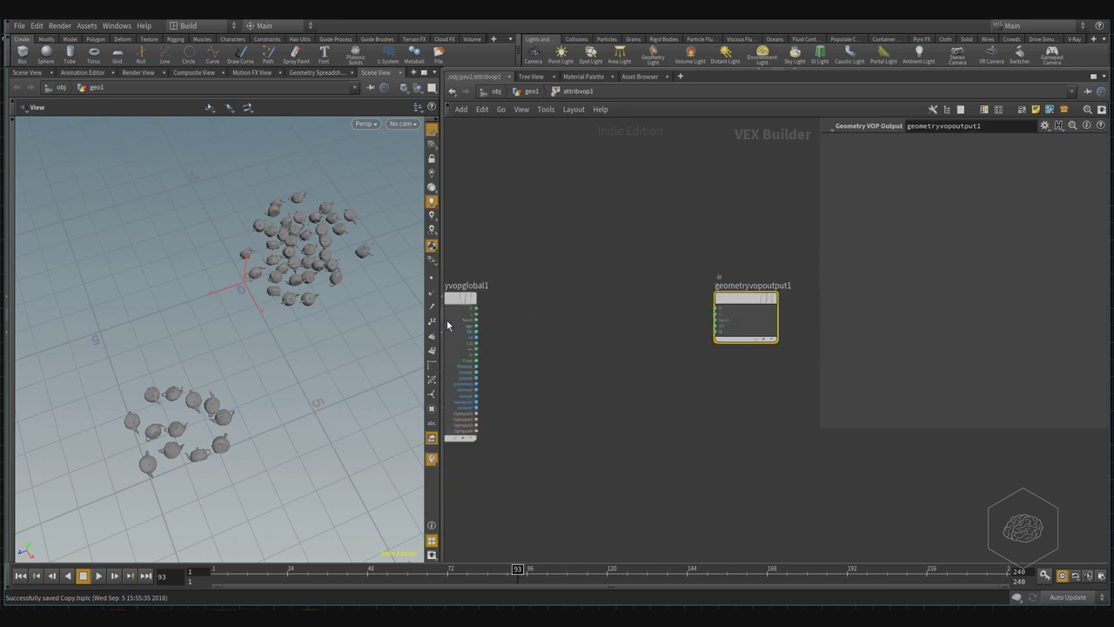
pyautogui.click(478, 308)
pyautogui.click(717, 309)
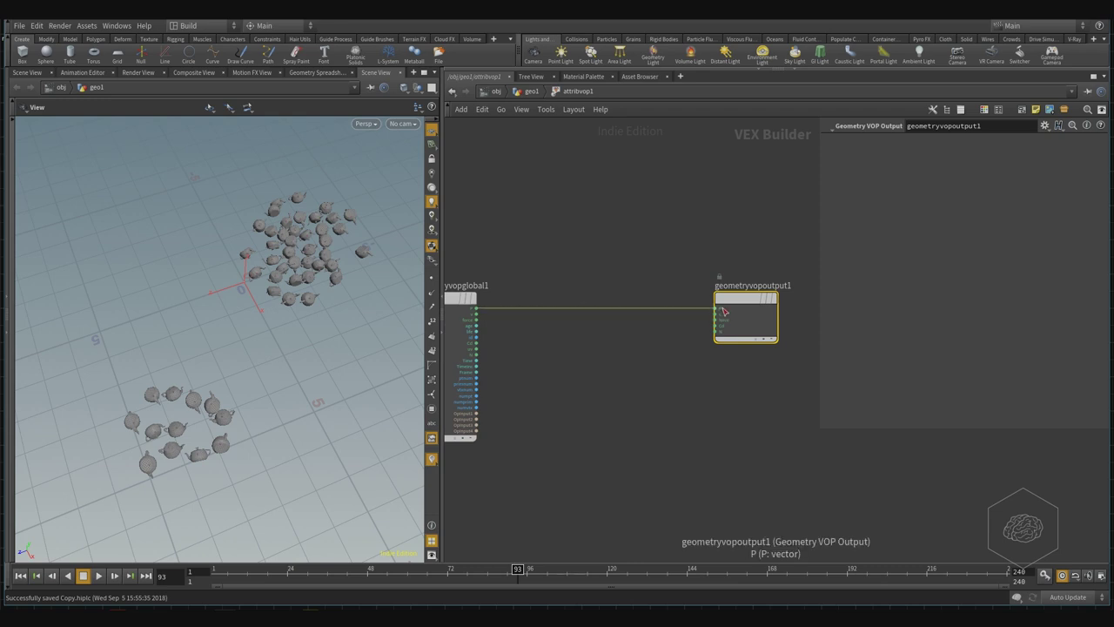
# Add an Add node below the wire between geometryvopglobal1 and geometryvopoutput1
pyautogui.scroll(3, 479, 315)
pyautogui.moveTo(819, 331); pyautogui.dragTo(782, 330, button='middle')
pyautogui.moveTo(607, 354); pyautogui.dragTo(676, 334, button='middle')
pyautogui.scroll(-1, 704, 347)
pyautogui.scroll(-2, 676, 333)
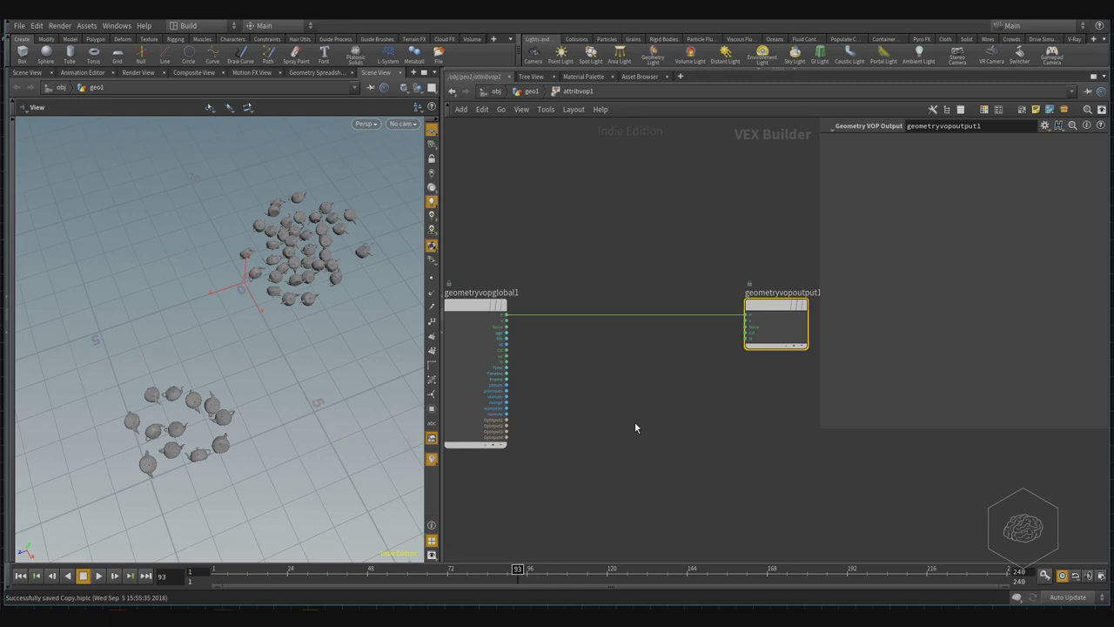
pyautogui.press('Tab')
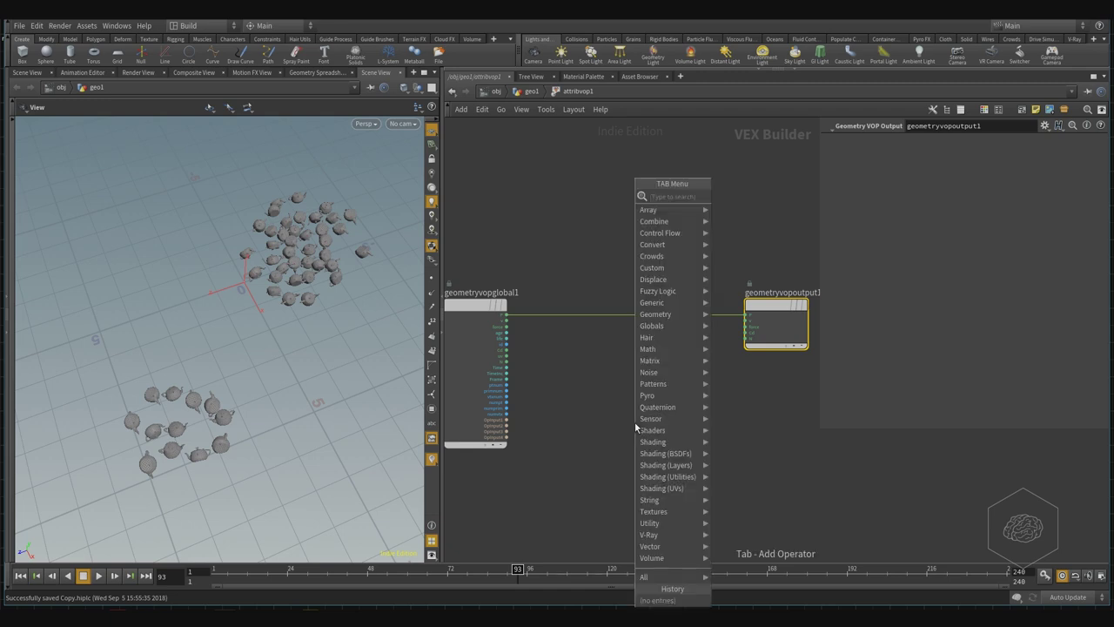
pyautogui.write('add')
pyautogui.press('Return')
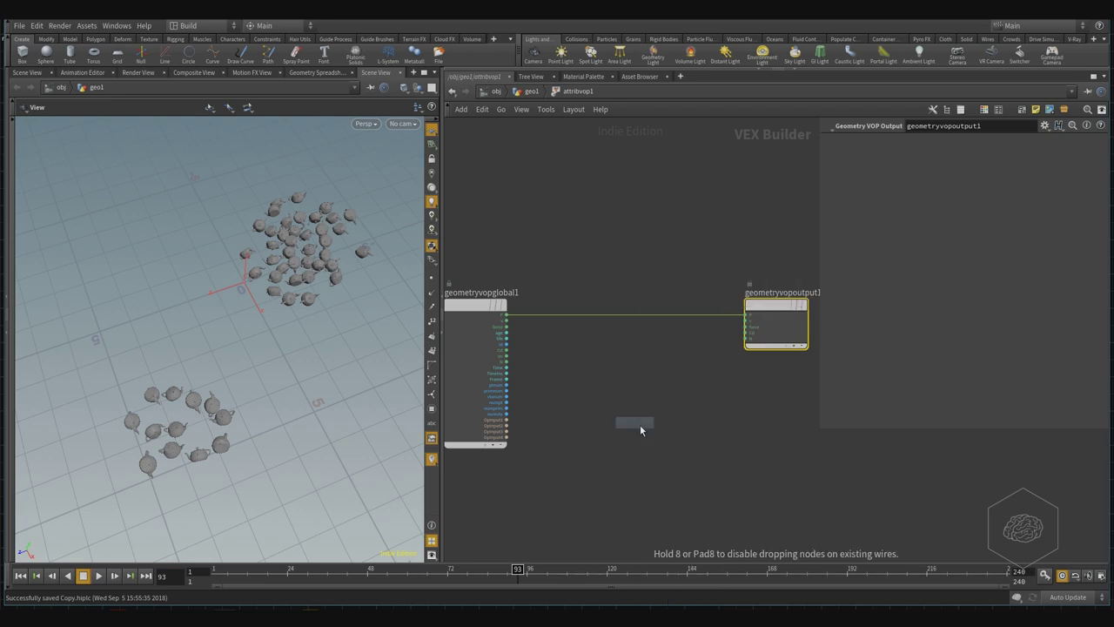
pyautogui.click(640, 425)
pyautogui.scroll(5, 644, 427)
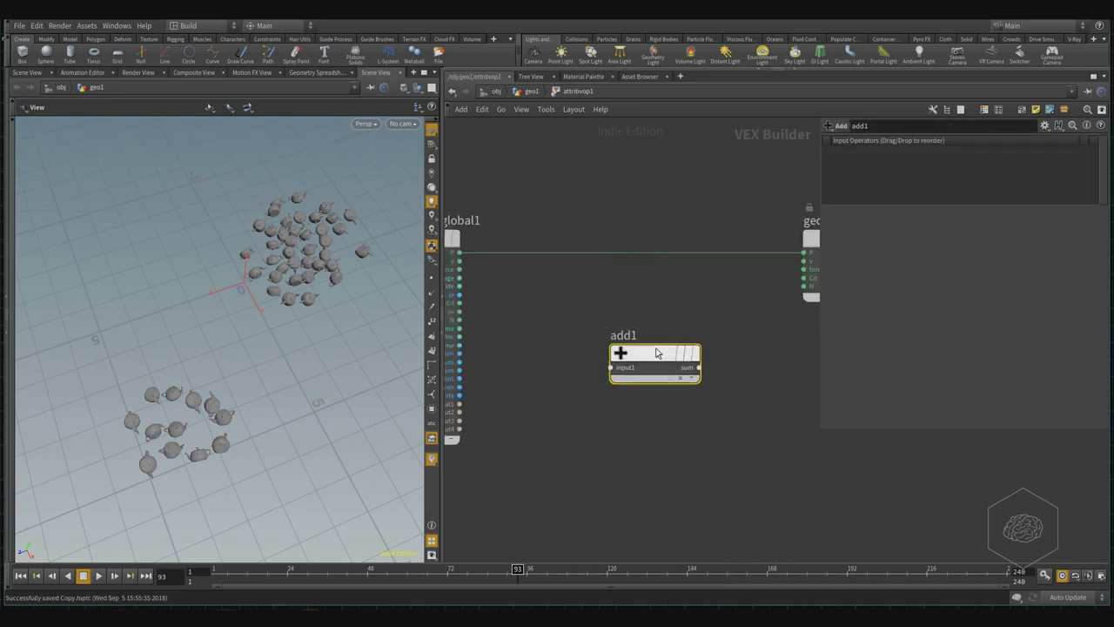
# Connect the P and id outputs of geometryvopglobal1 to the first two inputs of add1, raising the node above the wire
pyautogui.moveTo(556, 306); pyautogui.dragTo(565, 307, button='middle')
pyautogui.click(468, 255)
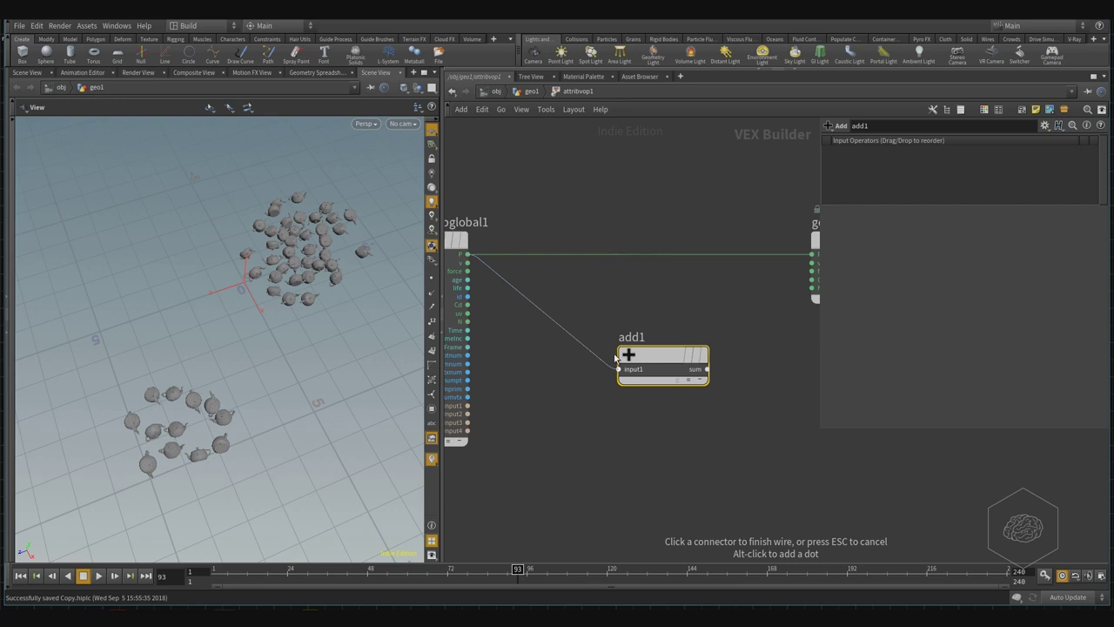
pyautogui.click(619, 369)
pyautogui.moveTo(674, 352); pyautogui.dragTo(675, 191)
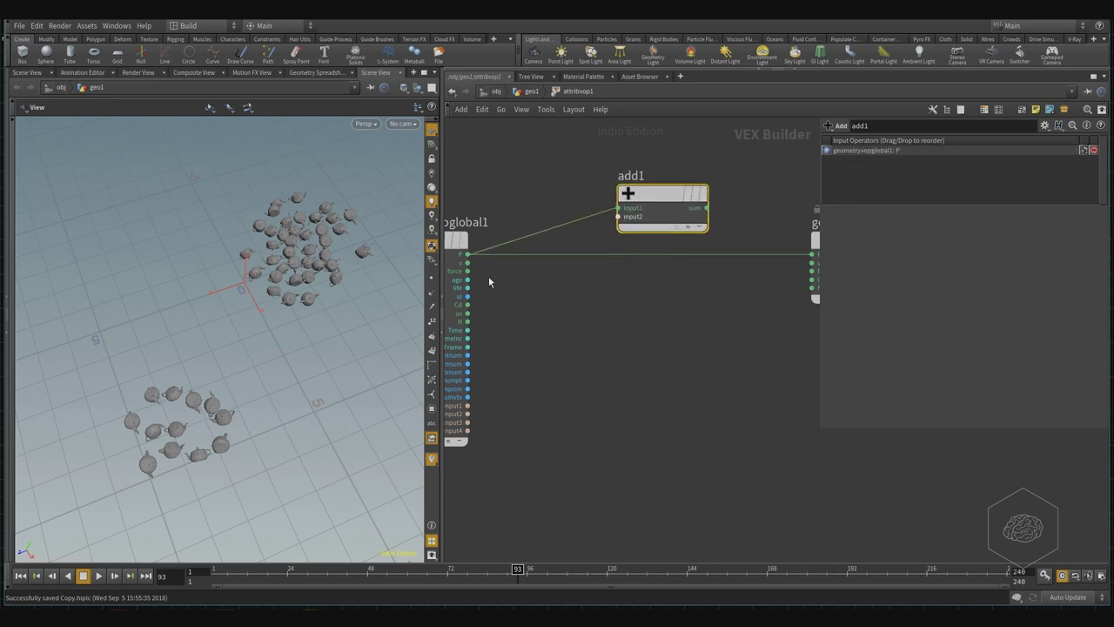
pyautogui.click(467, 296)
pyautogui.click(629, 214)
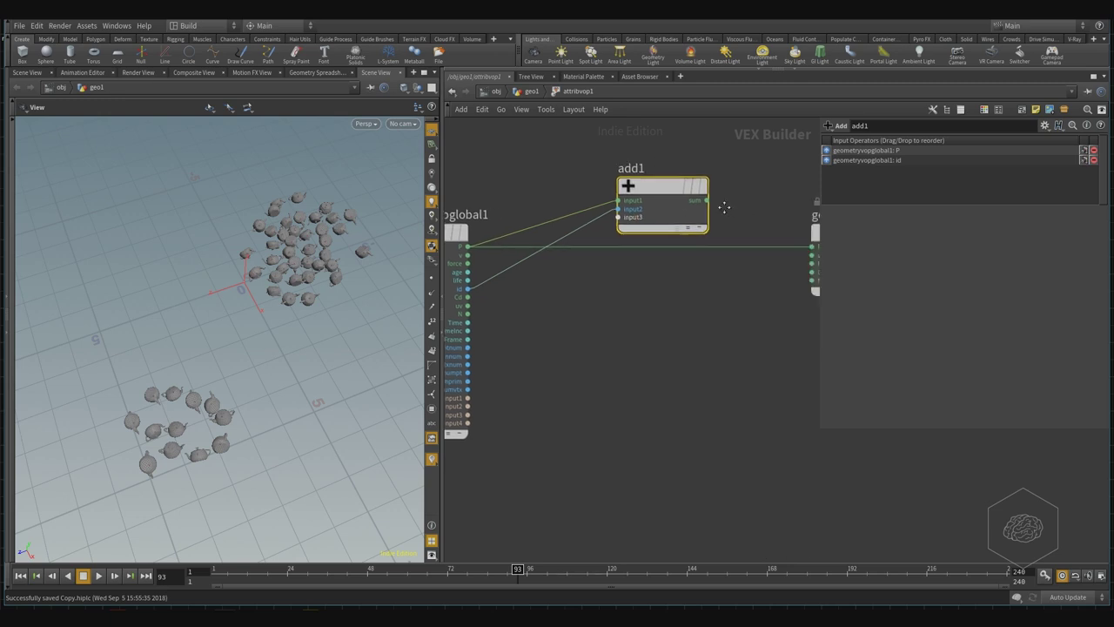
# Connect add1's sum output to the P input of geometryvopoutput1 and align the nodes in a row
pyautogui.moveTo(723, 206); pyautogui.dragTo(664, 214, button='middle')
pyautogui.click(654, 208)
pyautogui.click(749, 252)
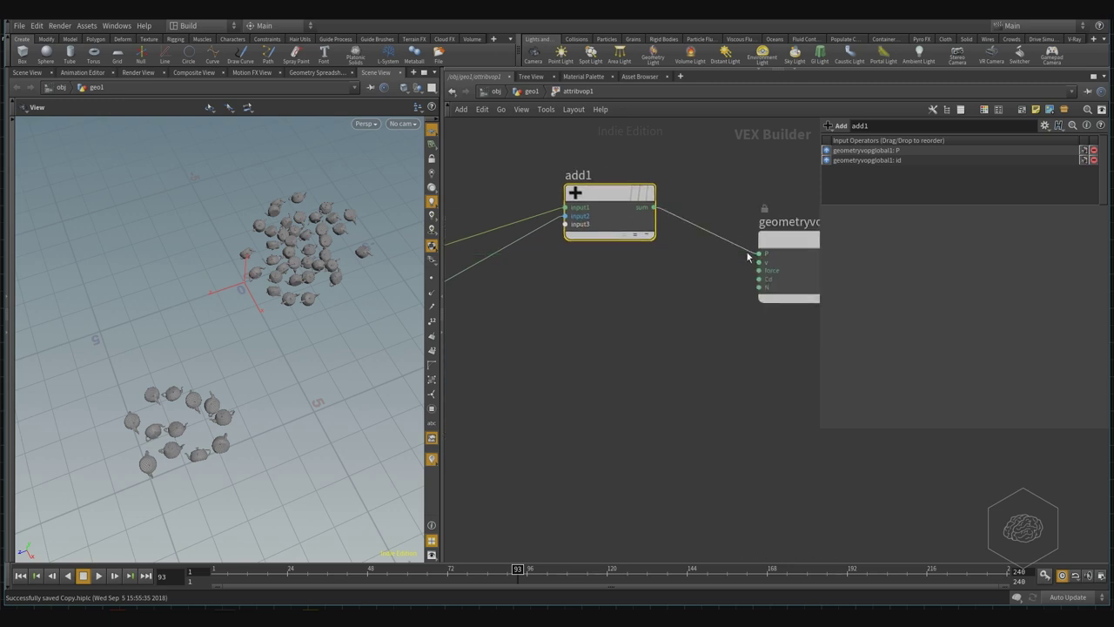
pyautogui.moveTo(610, 205); pyautogui.dragTo(612, 263)
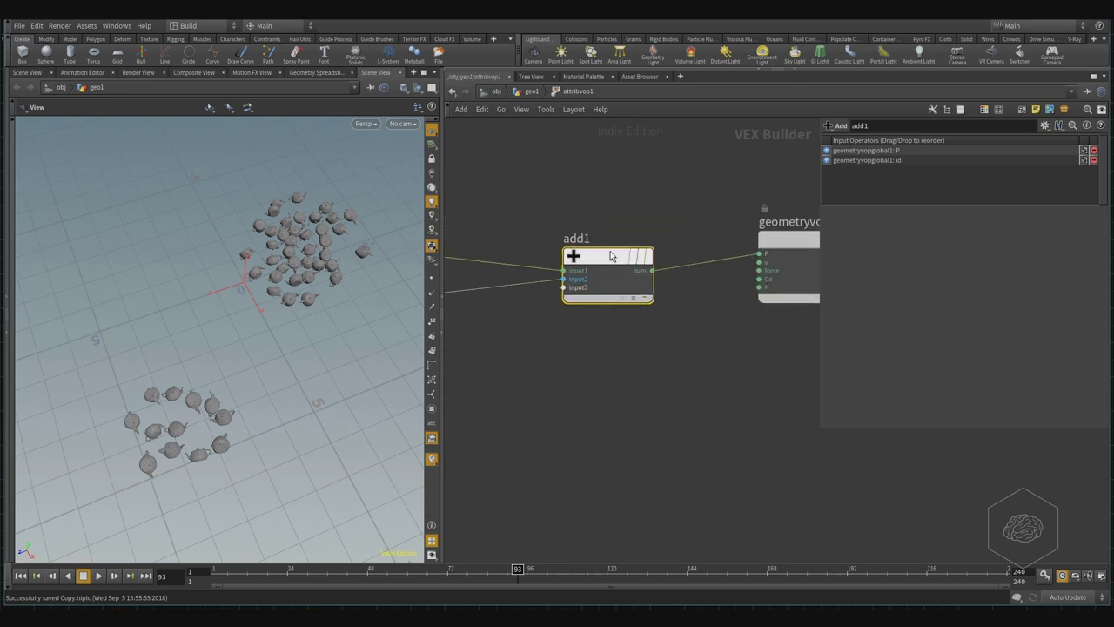
pyautogui.scroll(-3, 638, 331)
pyautogui.moveTo(536, 342); pyautogui.dragTo(605, 331, button='middle')
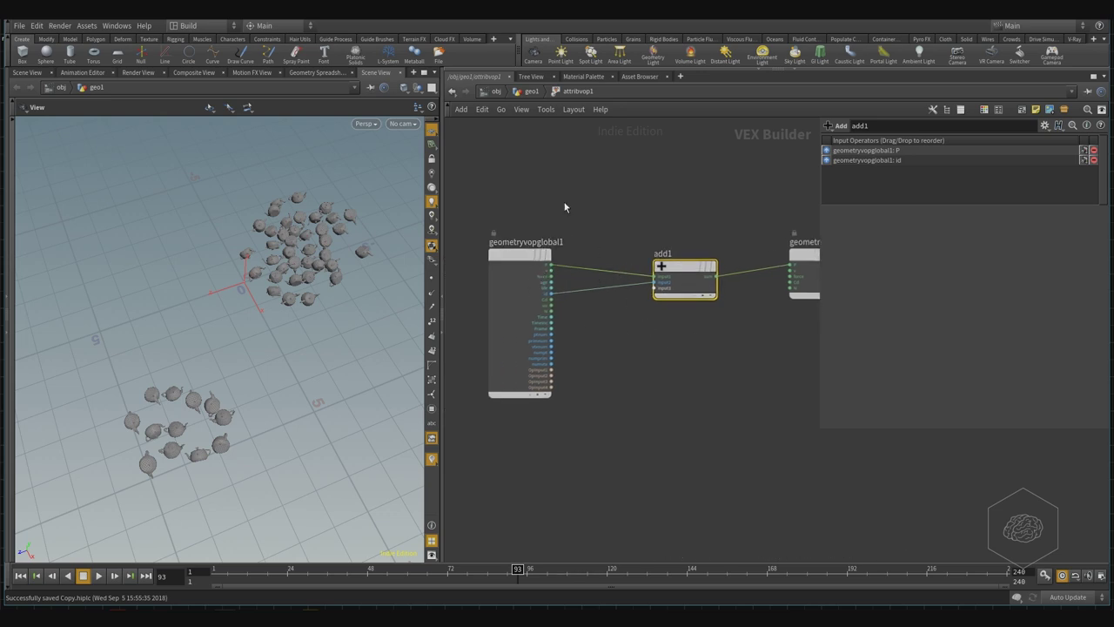
pyautogui.scroll(1, 547, 261)
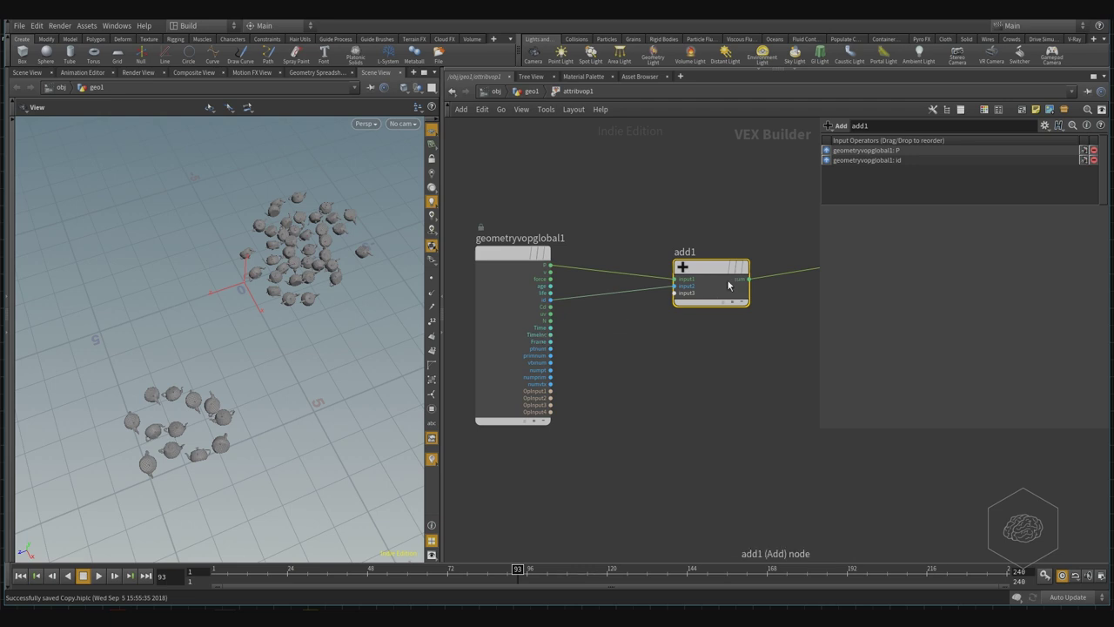
pyautogui.moveTo(768, 329); pyautogui.dragTo(671, 343, button='middle')
pyautogui.moveTo(783, 268); pyautogui.dragTo(786, 282)
# Delete the add1 node and the P wire between geometryvopglobal1 and geometryvopoutput1
pyautogui.moveTo(610, 233); pyautogui.dragTo(631, 427)
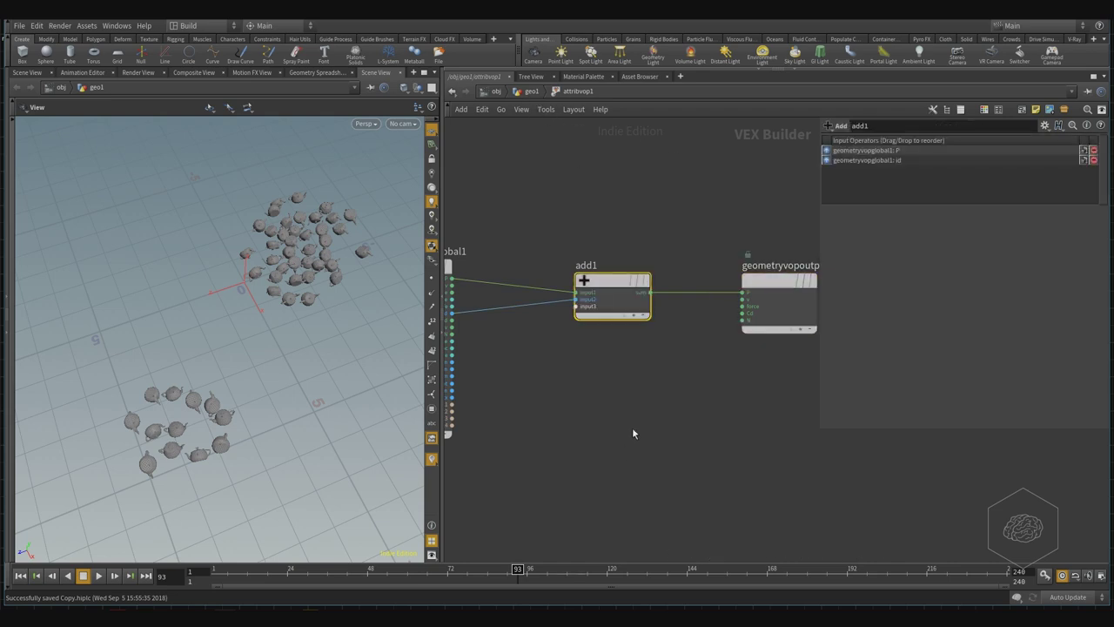
pyautogui.press('Delete')
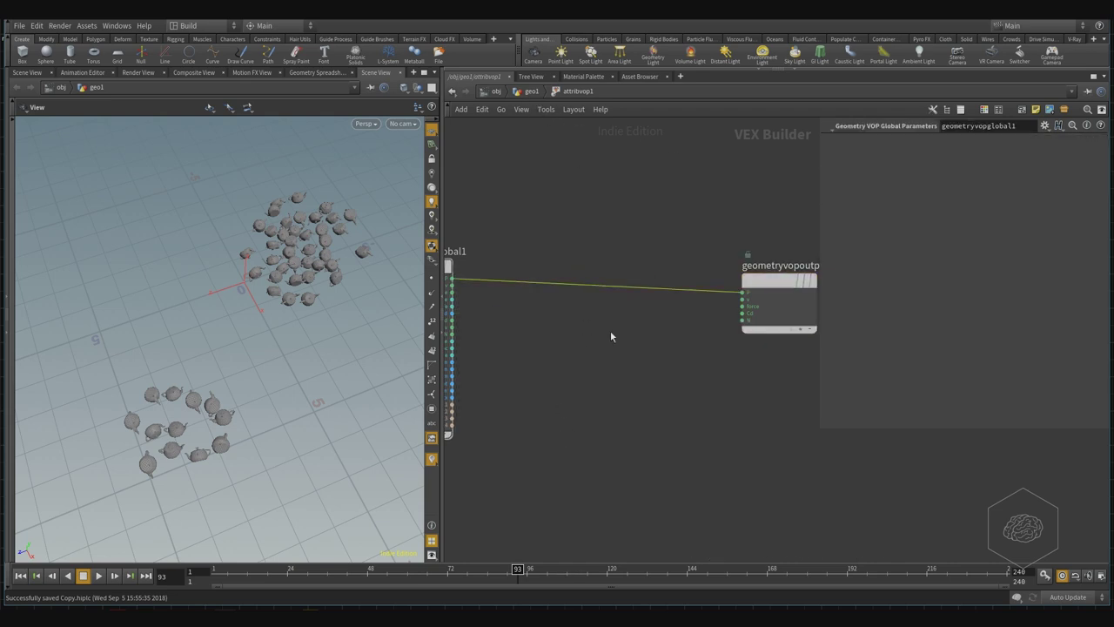
pyautogui.press('h')
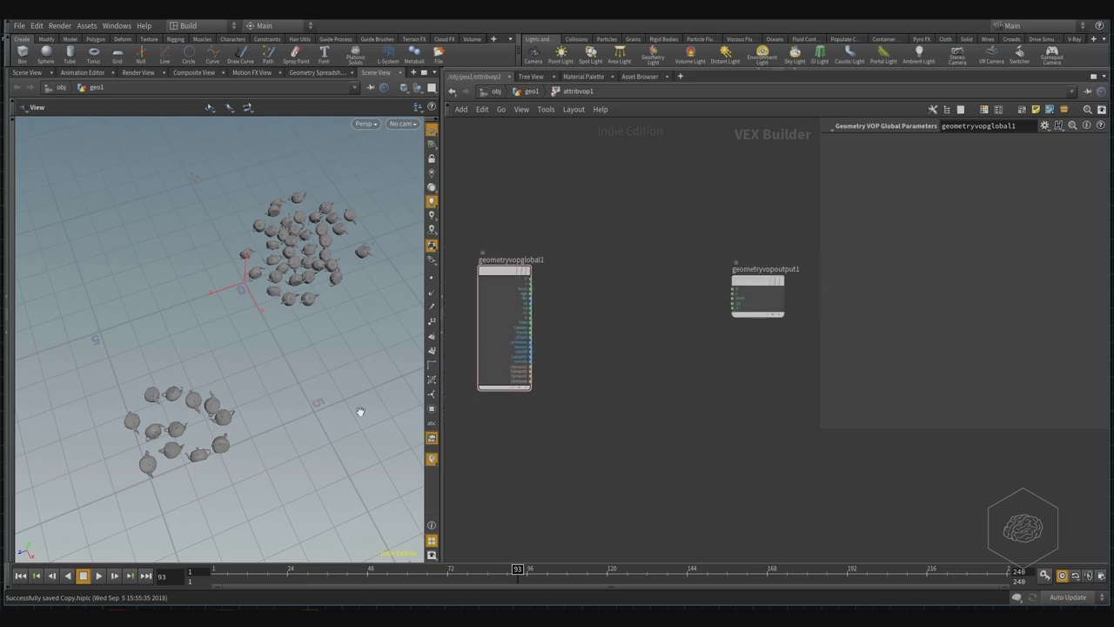
# Return to the geo1 network and move attribvop1 to the free space beside copy2
pyautogui.click(532, 93)
pyautogui.moveTo(600, 288); pyautogui.dragTo(663, 288, button='middle')
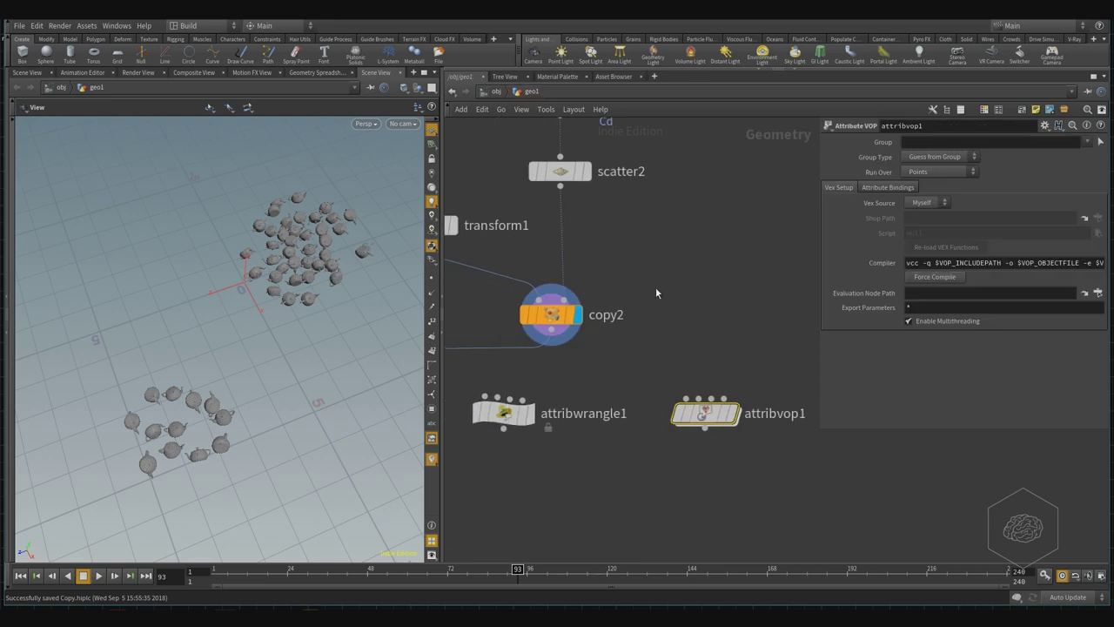
pyautogui.moveTo(553, 315)
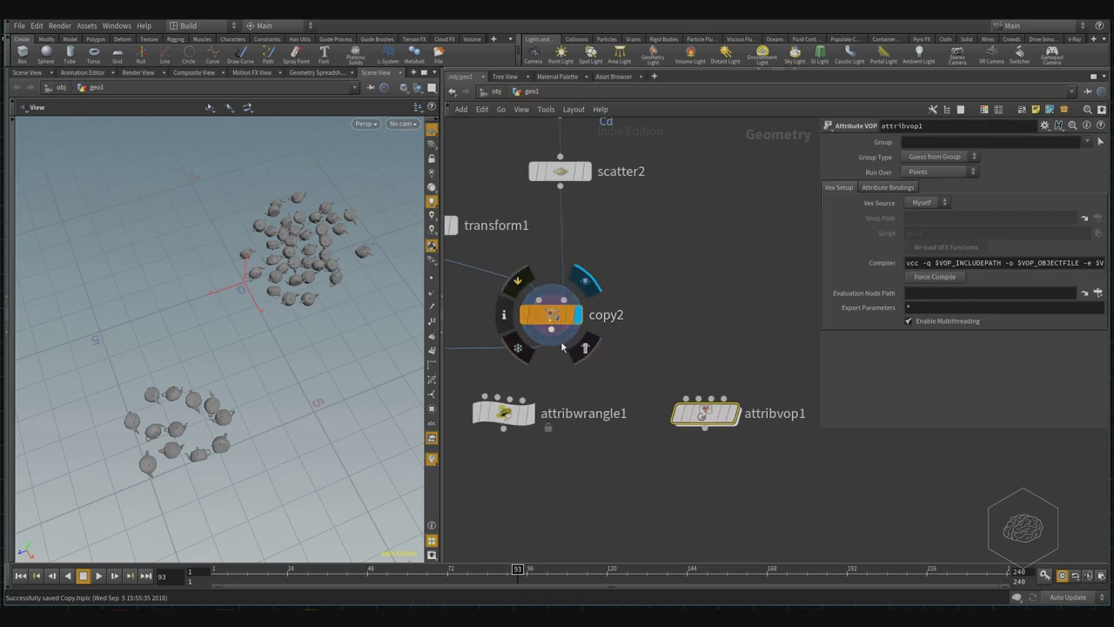
pyautogui.moveTo(664, 289); pyautogui.dragTo(681, 247, button='middle')
pyautogui.scroll(-3, 762, 243)
pyautogui.moveTo(722, 348)
pyautogui.moveTo(722, 348); pyautogui.dragTo(762, 287)
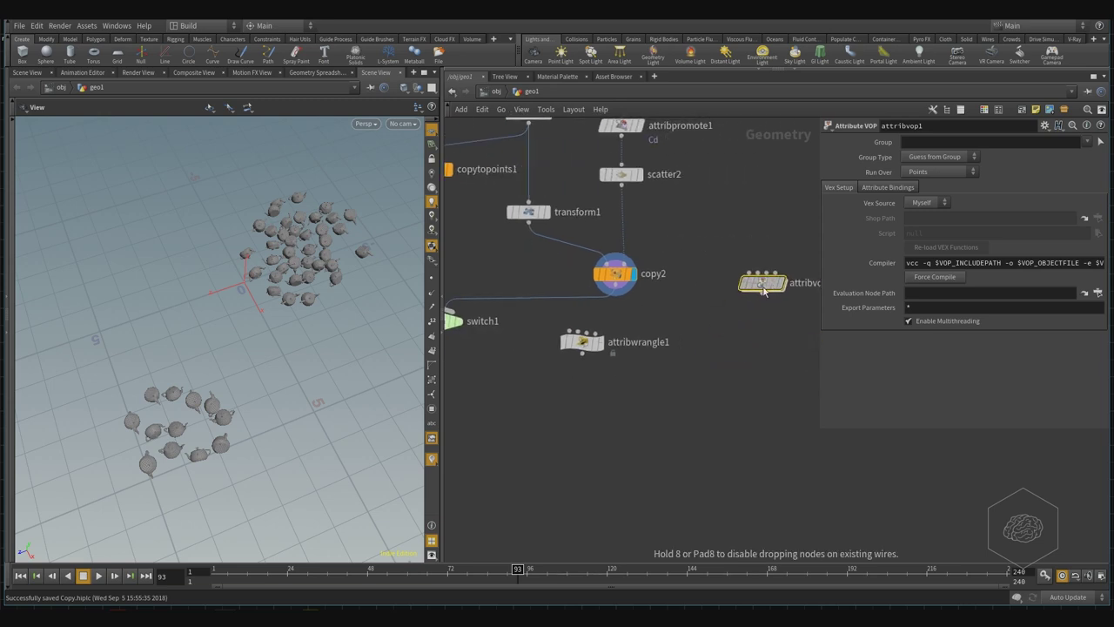
# Duplicate the paint1, attribpromote1 and scatter2 chain and place the copy above attribvop1
pyautogui.moveTo(763, 199); pyautogui.dragTo(727, 283, button='middle')
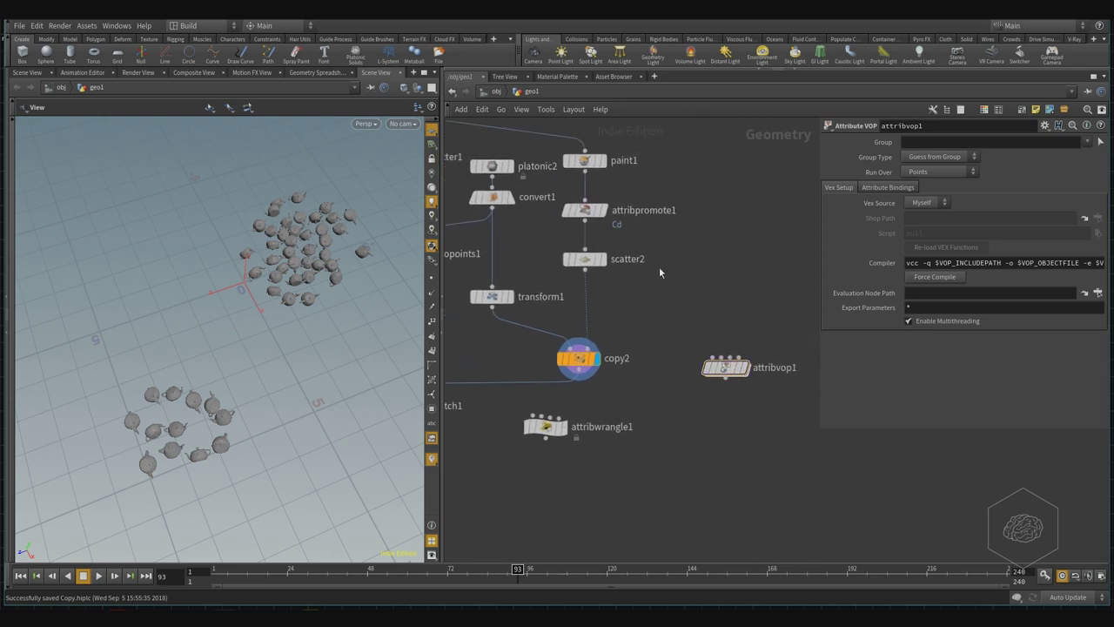
pyautogui.moveTo(666, 207); pyautogui.dragTo(677, 276, button='middle')
pyautogui.moveTo(686, 199)
pyautogui.mouseDown()
pyautogui.moveTo(593, 347)
pyautogui.moveTo(792, 331)
pyautogui.mouseUp()
pyautogui.moveTo(773, 393); pyautogui.dragTo(670, 319, button='middle')
pyautogui.click(579, 319)
pyautogui.moveTo(571, 318); pyautogui.dragTo(601, 310, button='middle')
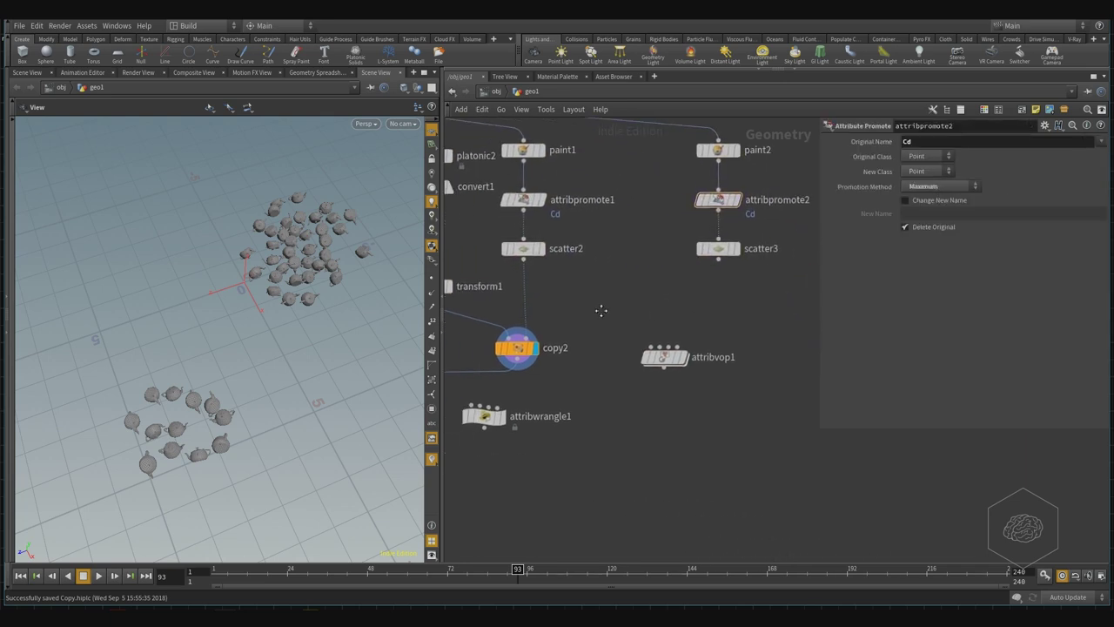
# Connect scatter3 to the first input of attribvop1 and place attribvop1 directly beneath it
pyautogui.click(718, 259)
pyautogui.click(645, 335)
pyautogui.moveTo(667, 357); pyautogui.dragTo(718, 303)
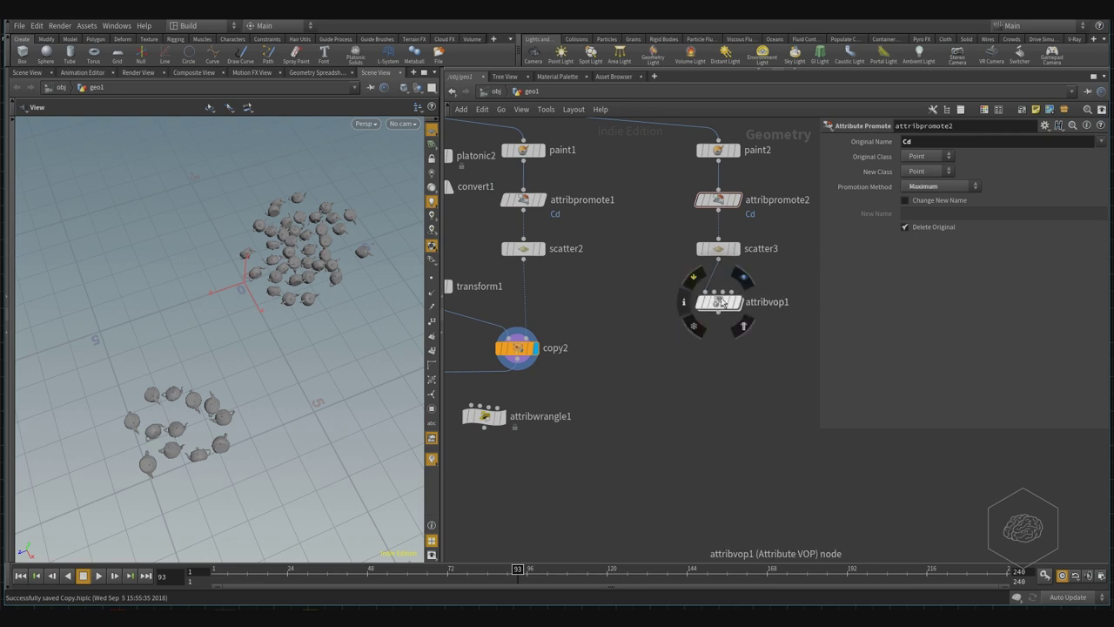
# Inspect the attribute outputs of geometryvopglobal1 inside attribvop1 and return to the geo1 network
pyautogui.doubleClick(719, 303)
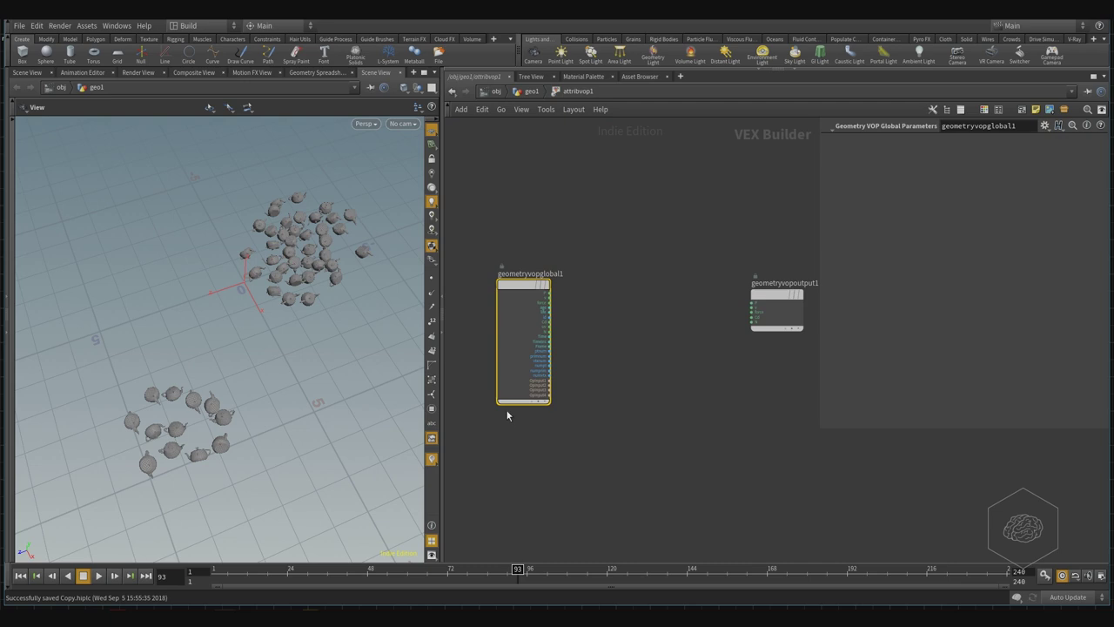
pyautogui.scroll(5, 537, 338)
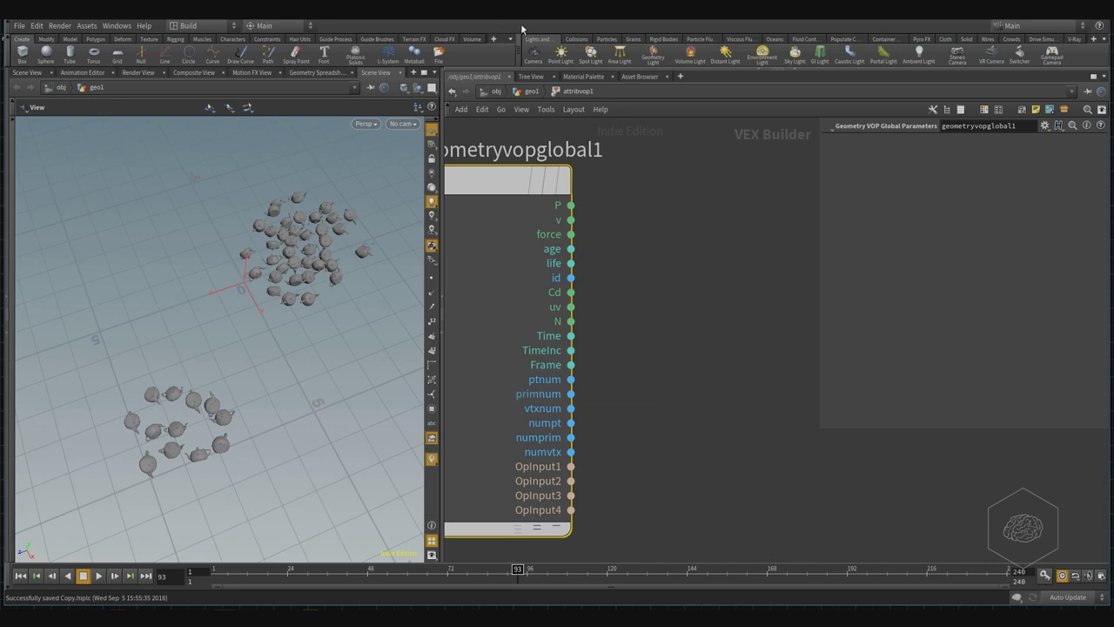
pyautogui.click(532, 92)
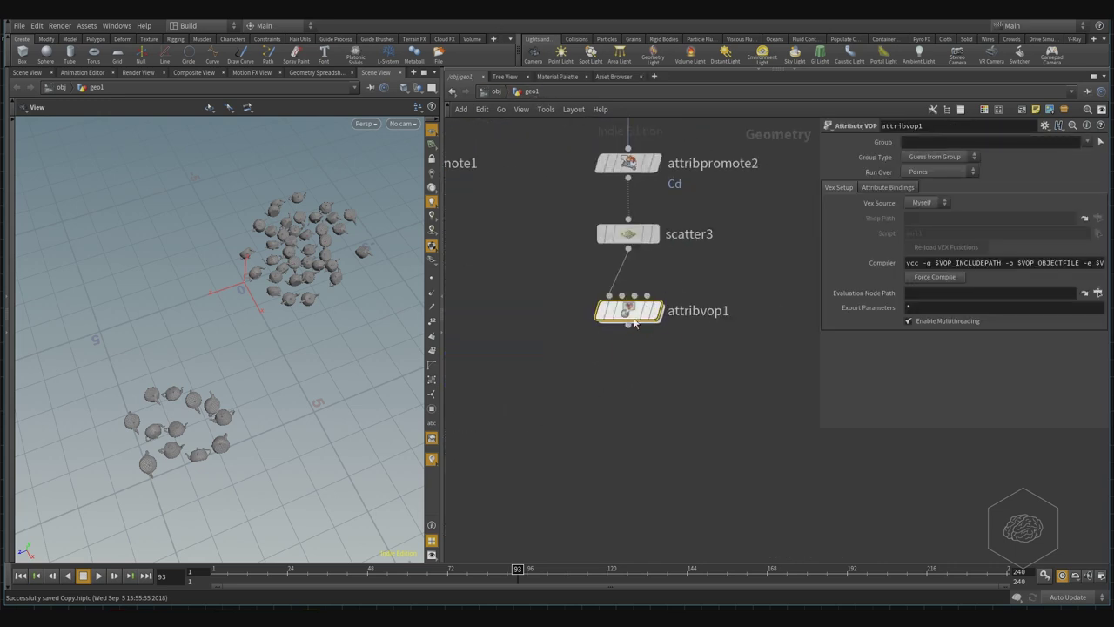
# Display scatter3's points in the viewport with their point numbers and without the reference grid
pyautogui.click(663, 275)
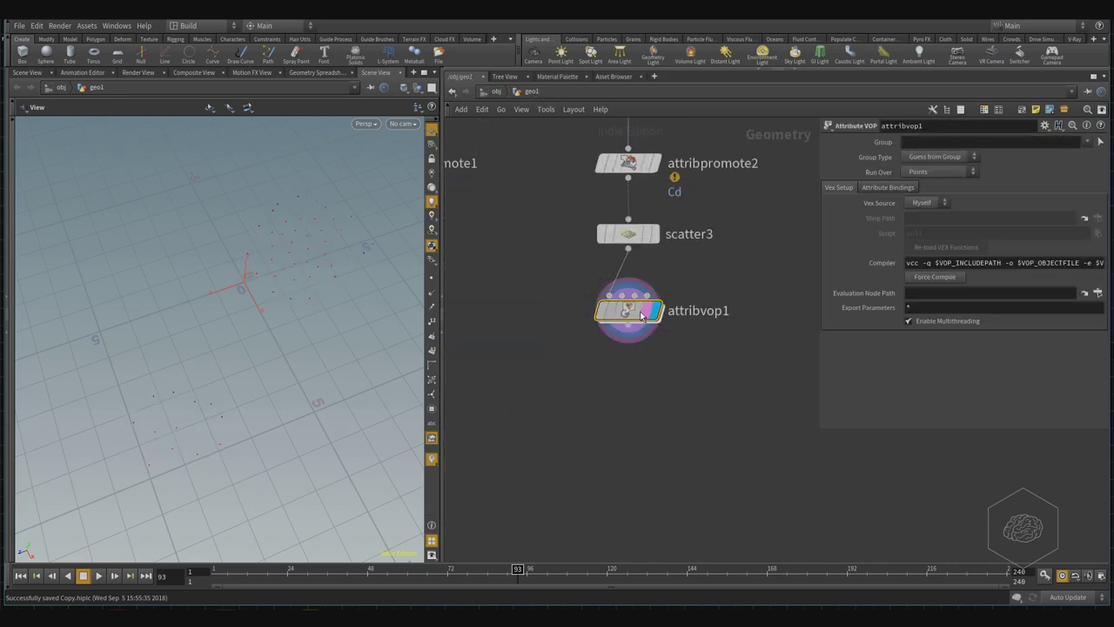
pyautogui.click(669, 233)
pyautogui.scroll(5, 306, 302)
pyautogui.moveTo(303, 384); pyautogui.dragTo(349, 251)
pyautogui.click(432, 130)
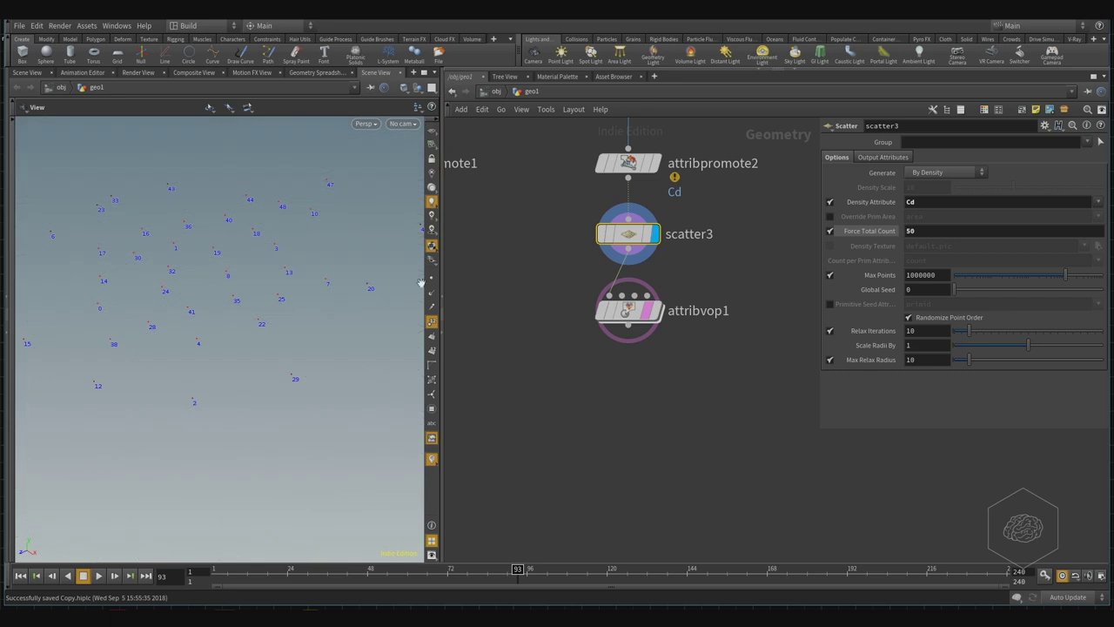
# Enter attribvop1's VEX network and add a Random node, spaced away from geometryvopglobal1's outputs
pyautogui.doubleClick(629, 312)
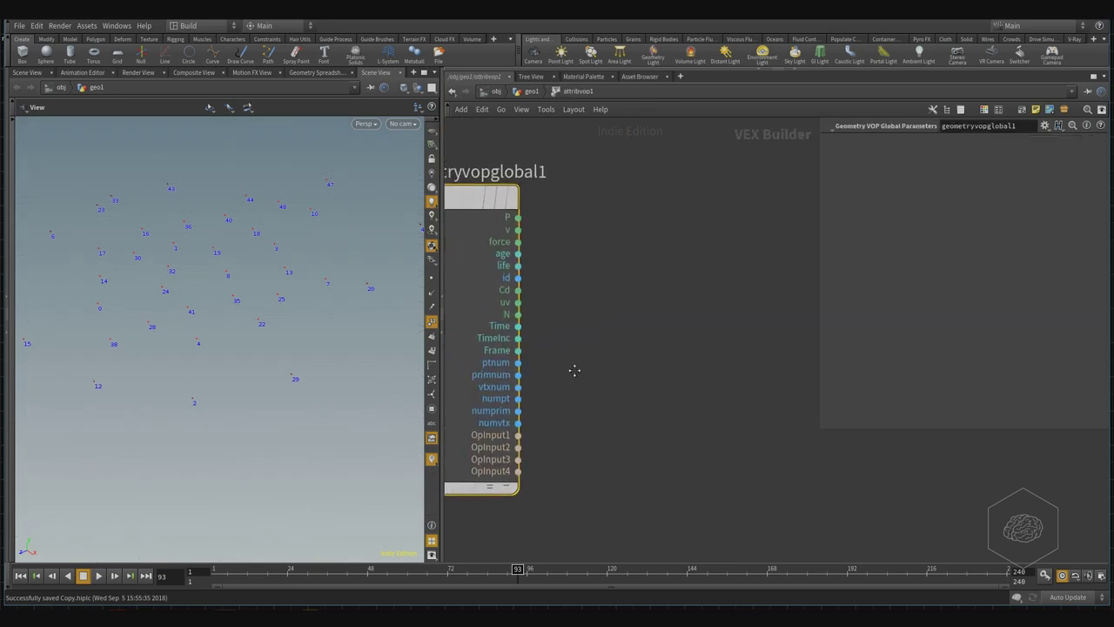
pyautogui.press('Tab')
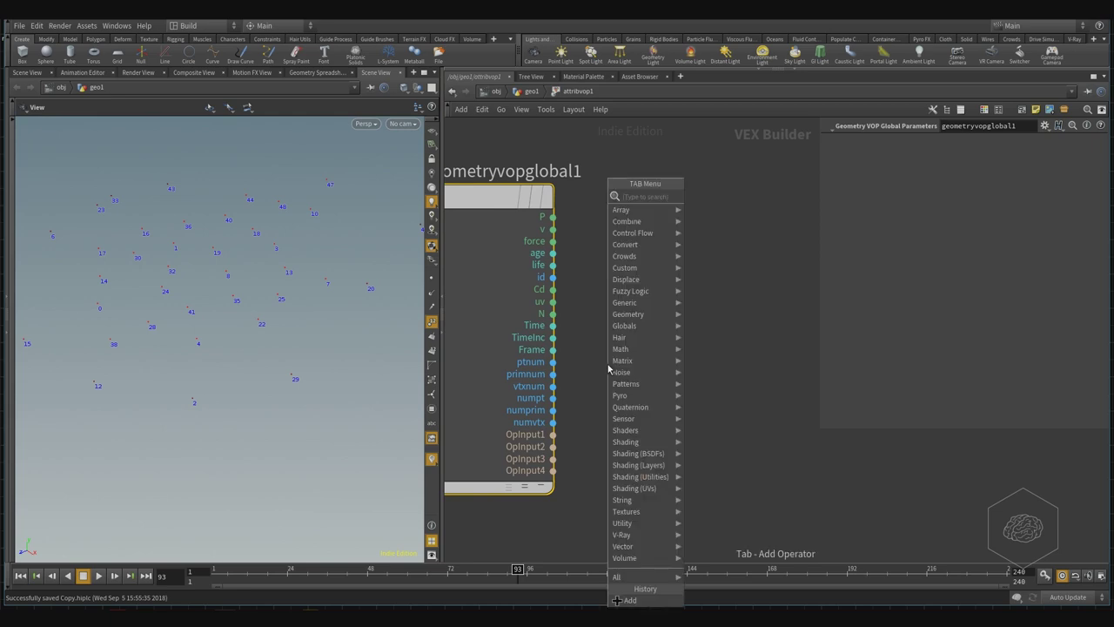
pyautogui.write('rand')
pyautogui.press('Return')
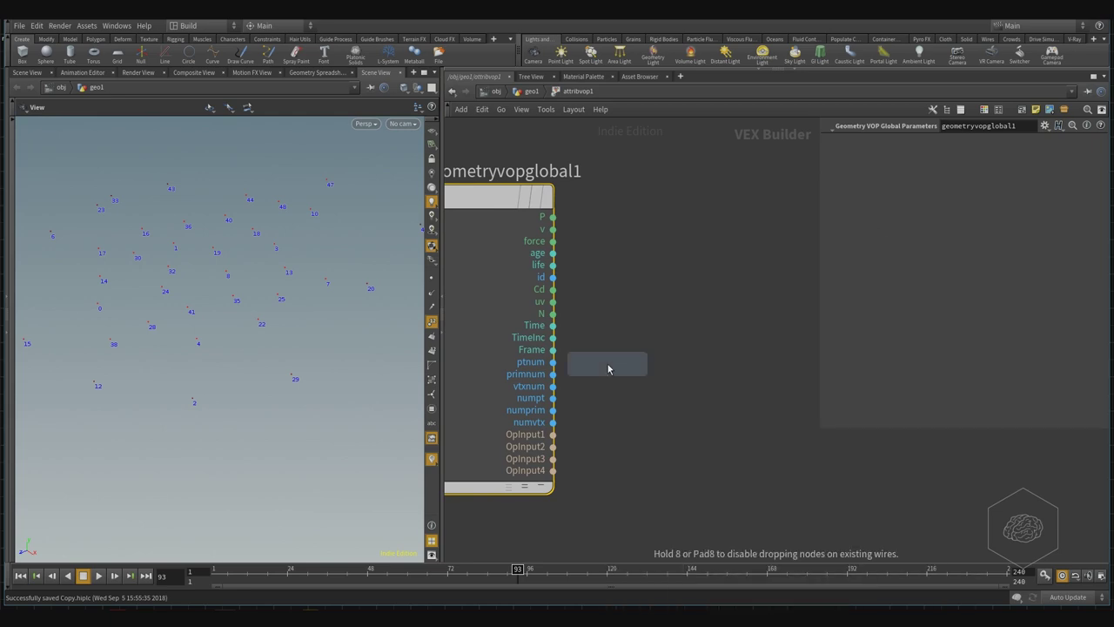
pyautogui.click(607, 369)
pyautogui.moveTo(583, 360); pyautogui.dragTo(703, 360)
# Connect the ptnum output of geometryvopglobal1 to the pos input of random1 and raise random1 slightly
pyautogui.click(553, 361)
pyautogui.click(679, 373)
pyautogui.moveTo(775, 276); pyautogui.dragTo(670, 296, button='middle')
pyautogui.moveTo(622, 370); pyautogui.dragTo(624, 358)
pyautogui.moveTo(707, 305); pyautogui.dragTo(667, 304, button='middle')
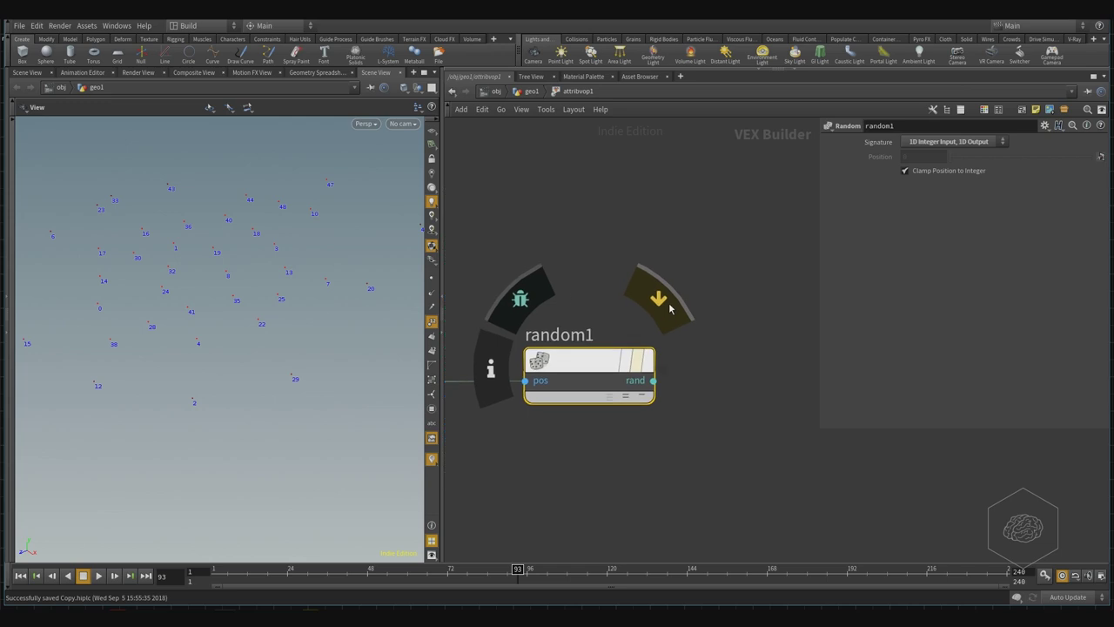
# Review the inputs of geometryvopoutput1 and move the node higher to leave free space below it
pyautogui.moveTo(789, 343); pyautogui.dragTo(640, 397, button='middle')
pyautogui.scroll(-3, 694, 355)
pyautogui.scroll(1, 622, 404)
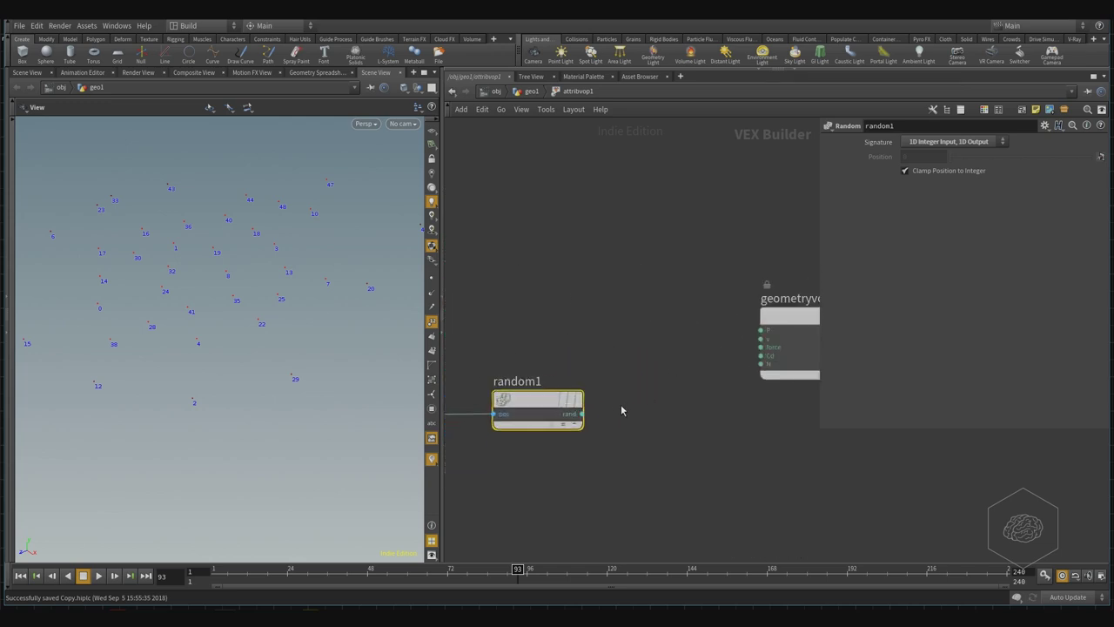
pyautogui.moveTo(767, 391)
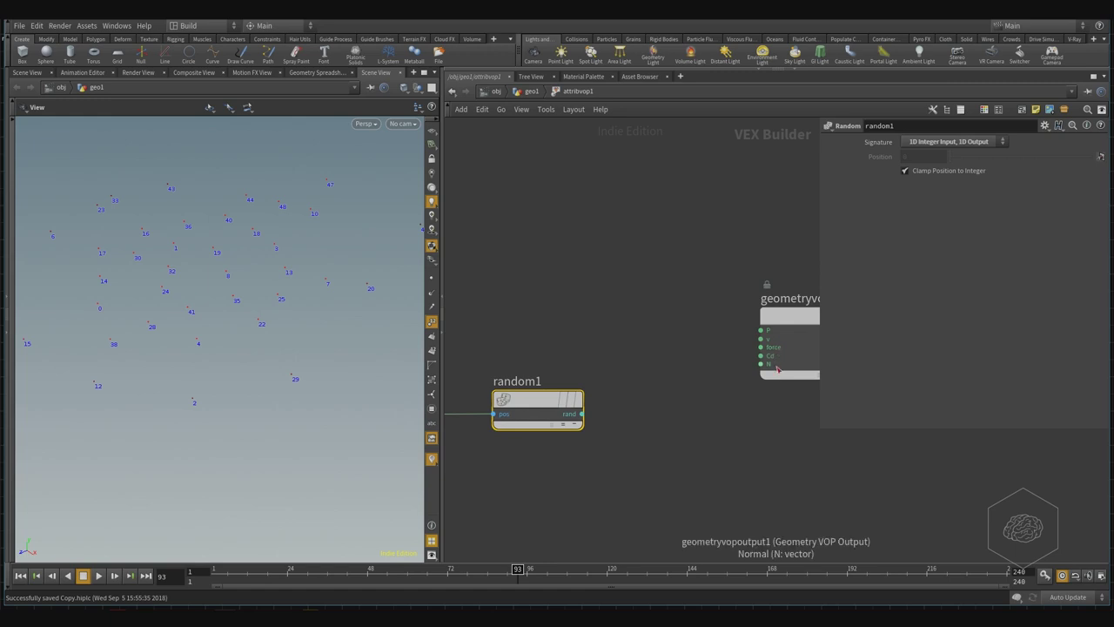
pyautogui.scroll(-2, 698, 438)
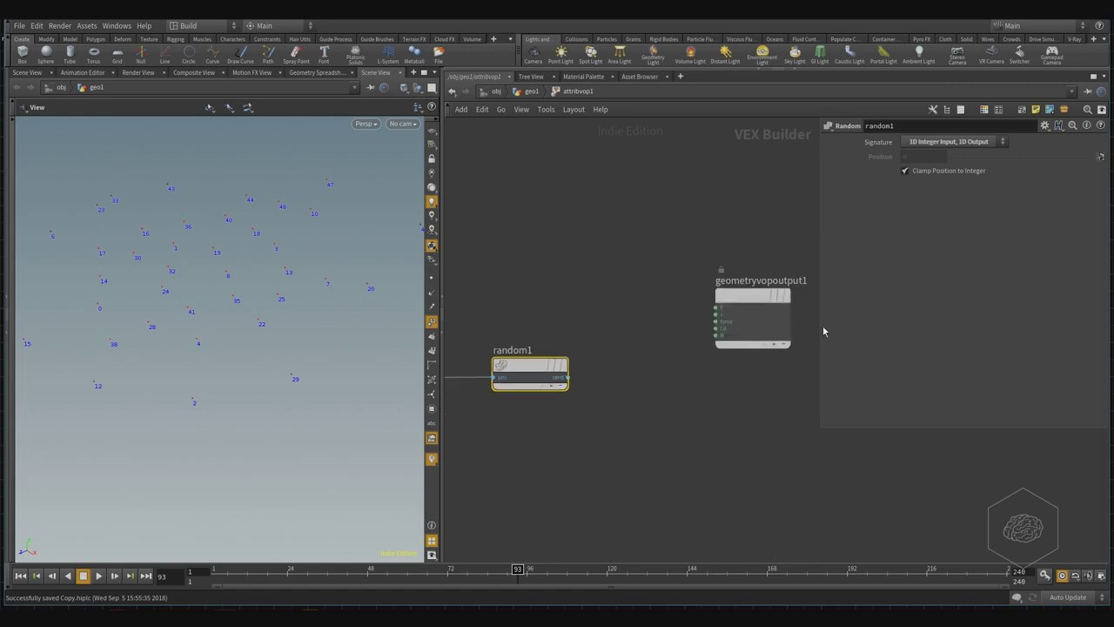
pyautogui.moveTo(757, 300); pyautogui.dragTo(753, 261)
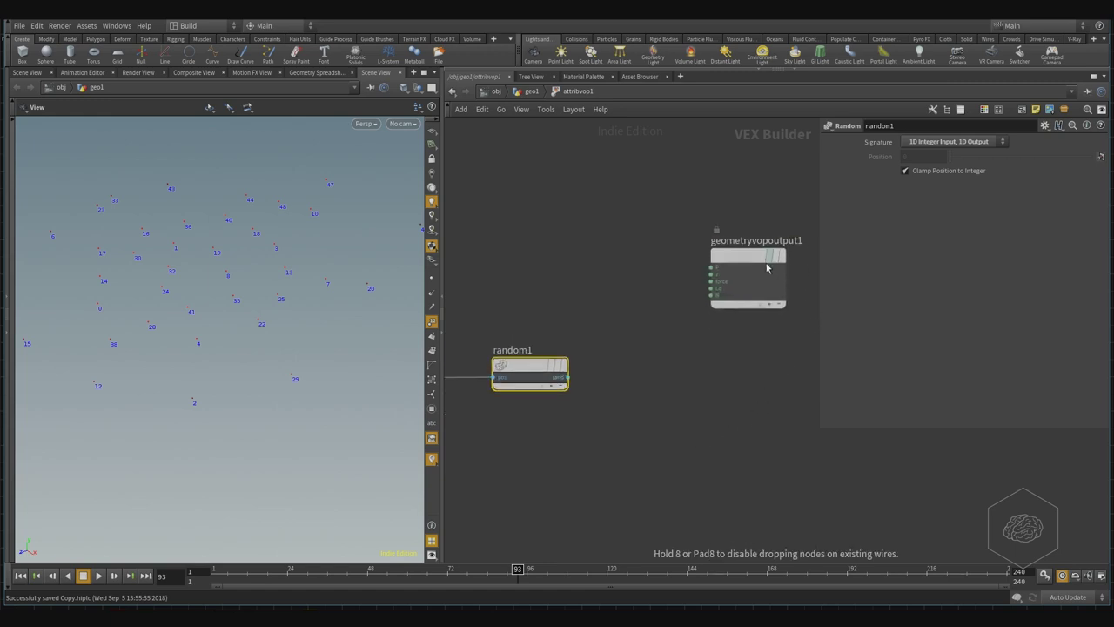
# Add a Bind Export node in the free space below geometryvopoutput1
pyautogui.moveTo(709, 361); pyautogui.dragTo(720, 362, button='middle')
pyautogui.click(728, 359)
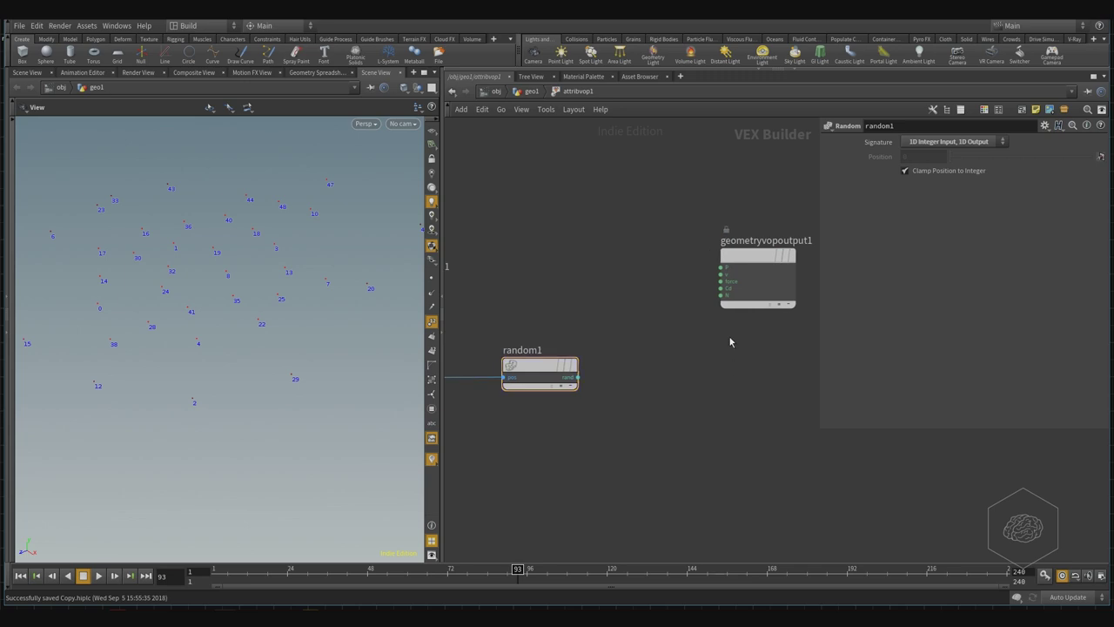
pyautogui.press('Tab')
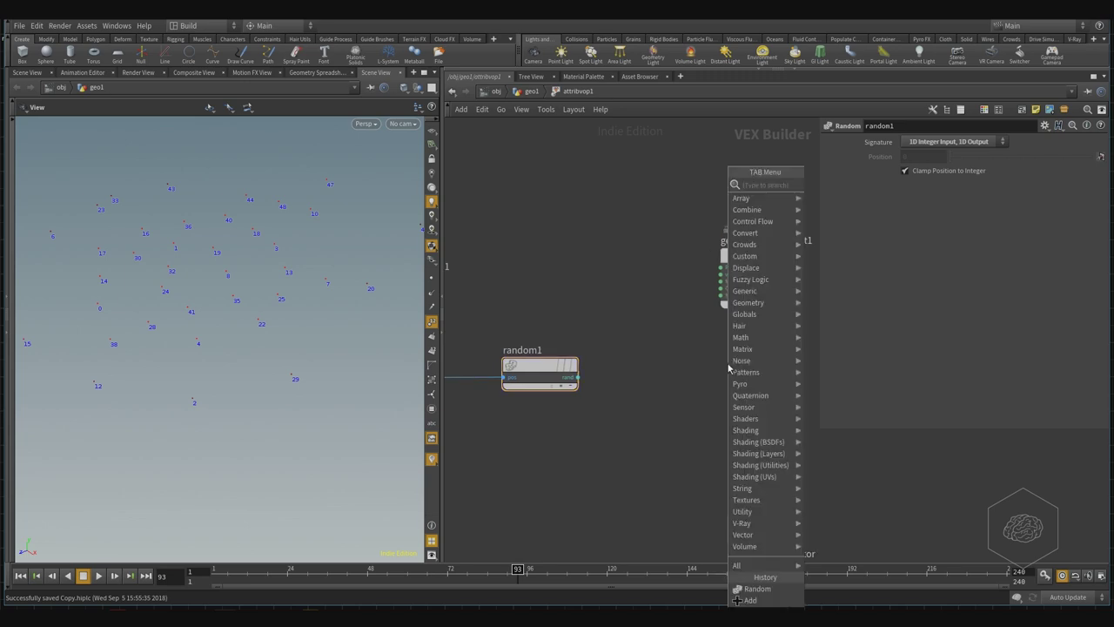
pyautogui.write('bind')
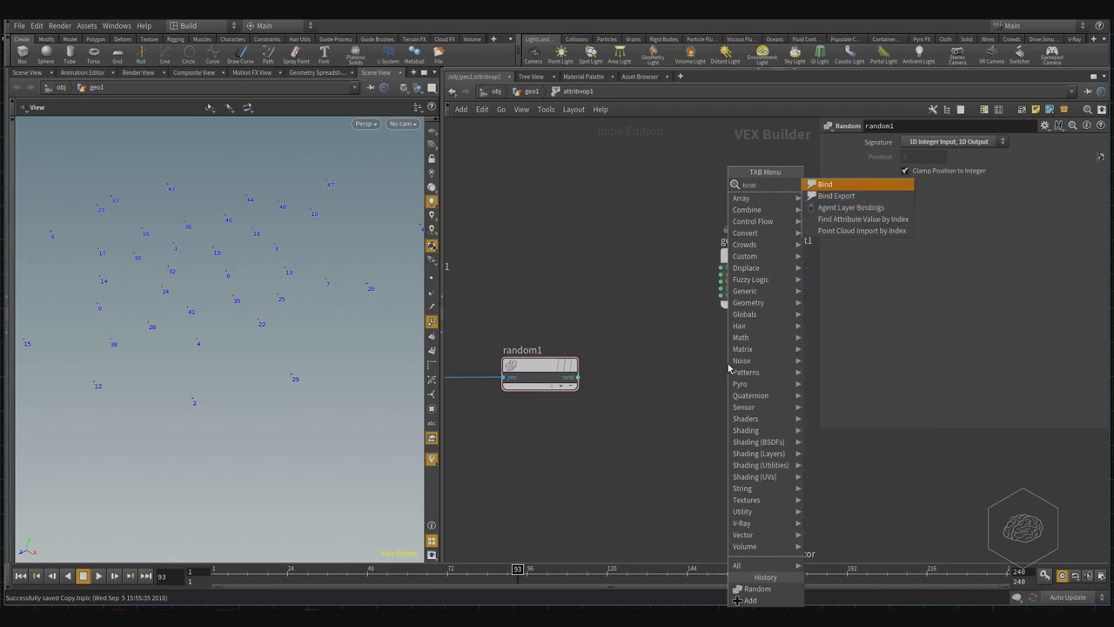
pyautogui.press('Return')
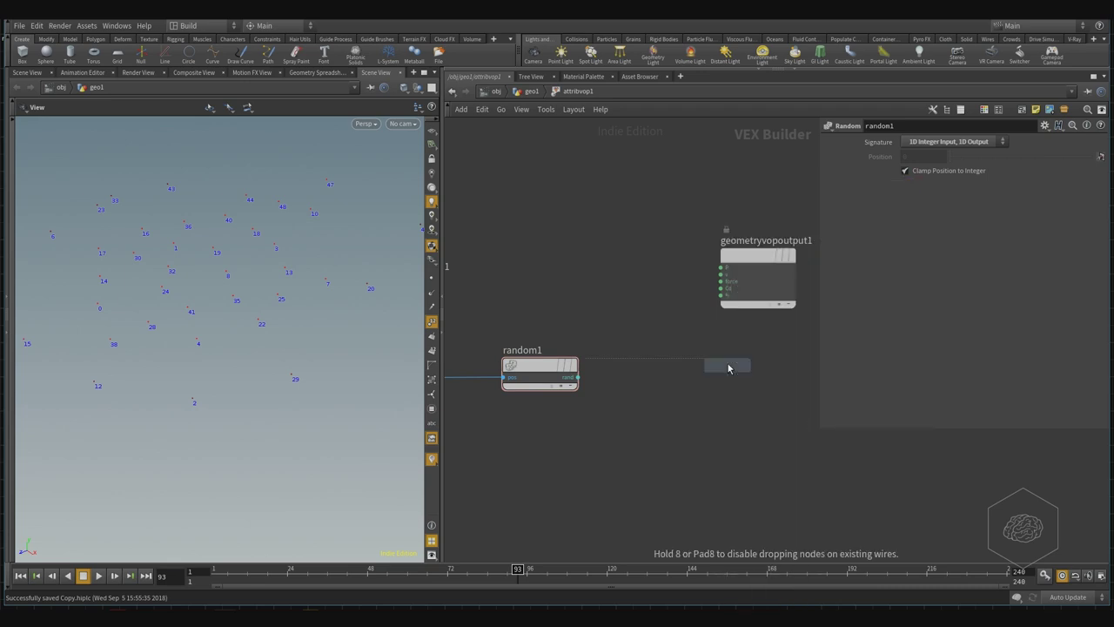
pyautogui.click(729, 368)
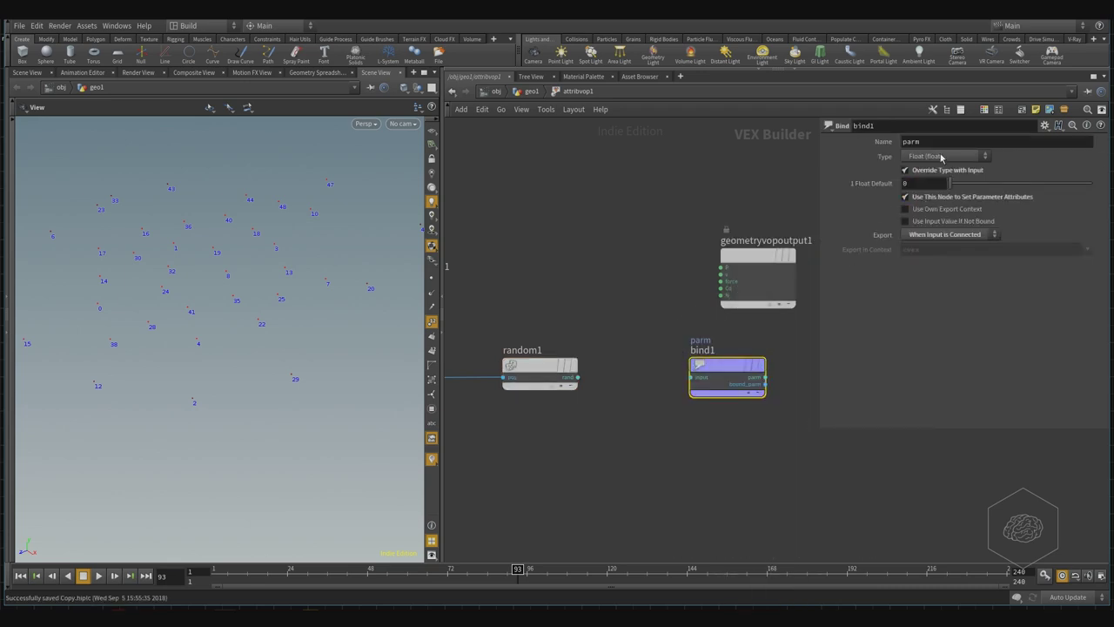
# Name the bind1 attribute pscale and move the node farther from random1
pyautogui.doubleClick(940, 143)
pyautogui.write('pscale')
pyautogui.press('Return')
pyautogui.moveTo(729, 380); pyautogui.dragTo(777, 380)
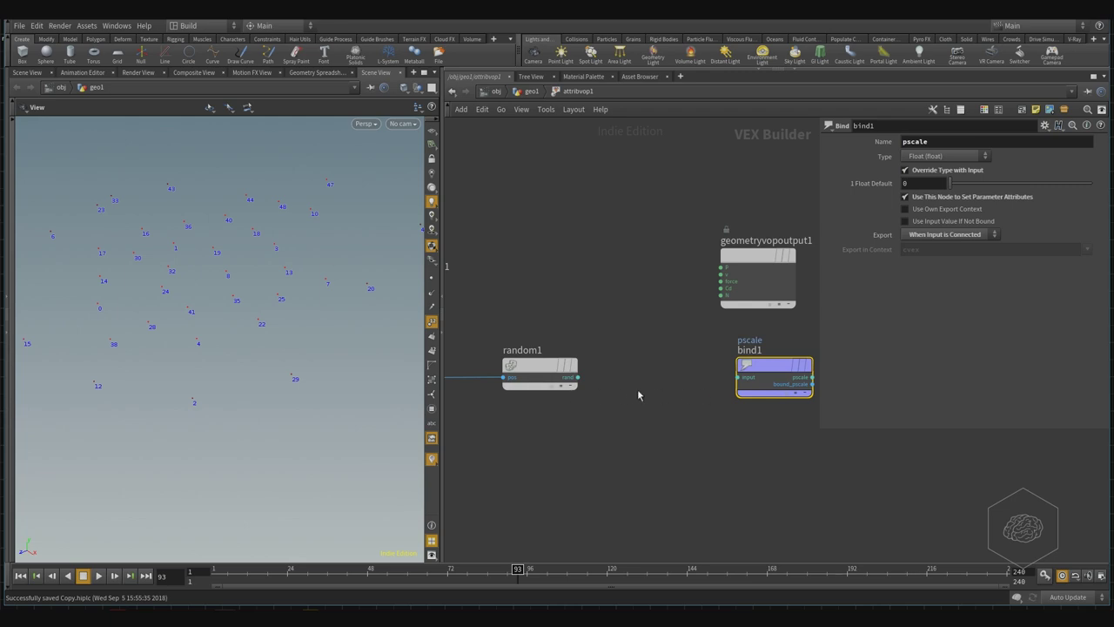
# Add a Fit Range node after random1, connect random1's rand output to its val input, and align the two nodes
pyautogui.press('Tab')
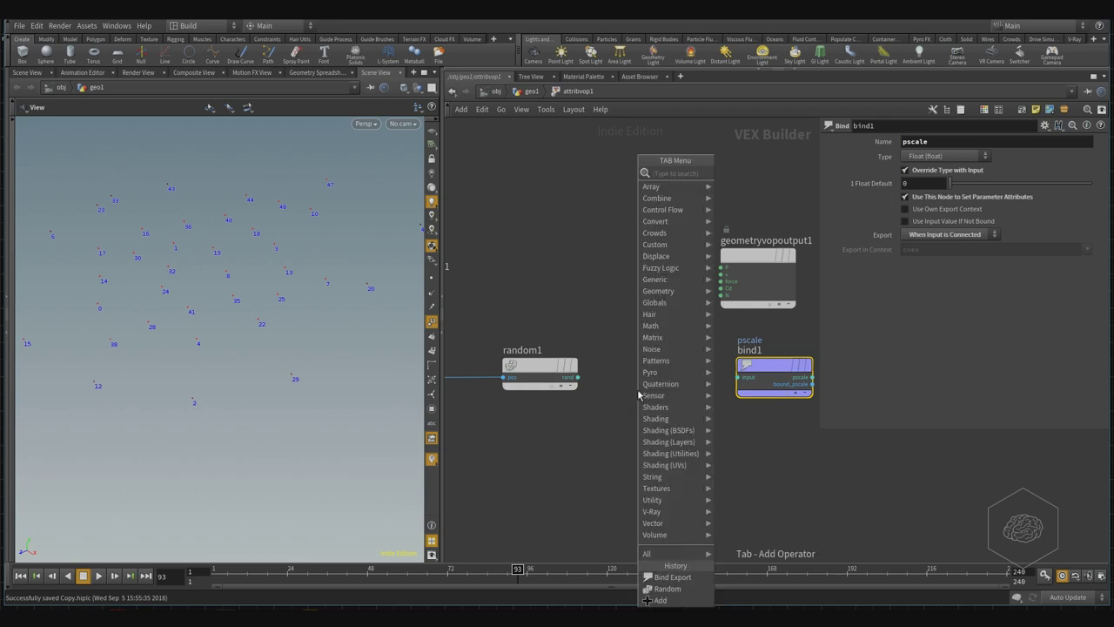
pyautogui.write('fit')
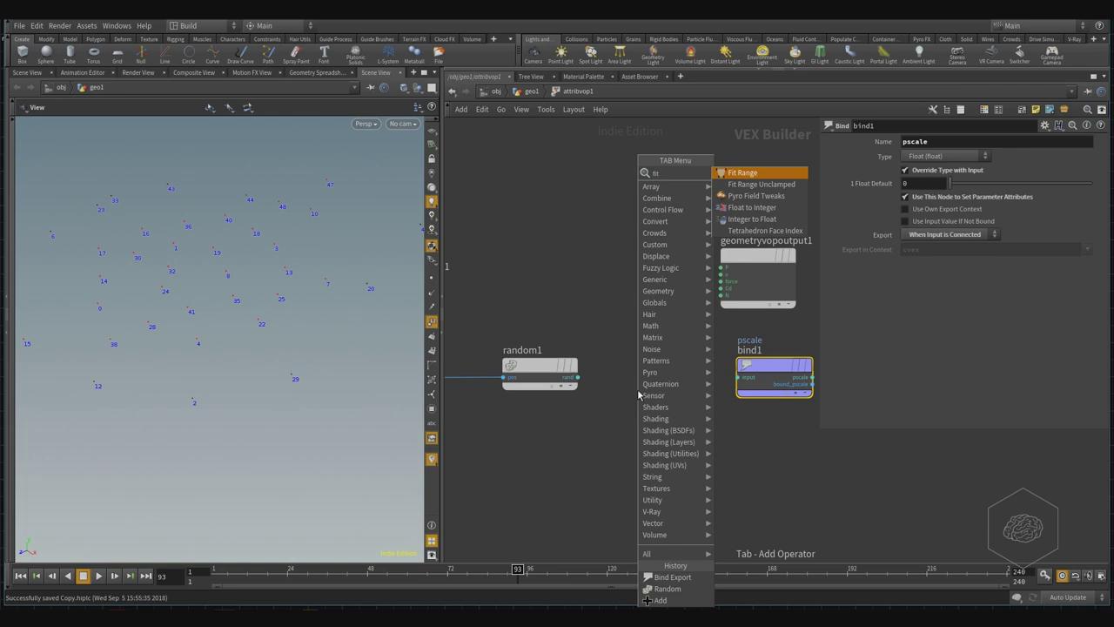
pyautogui.press('Return')
pyautogui.click(638, 395)
pyautogui.scroll(3, 576, 376)
pyautogui.click(576, 376)
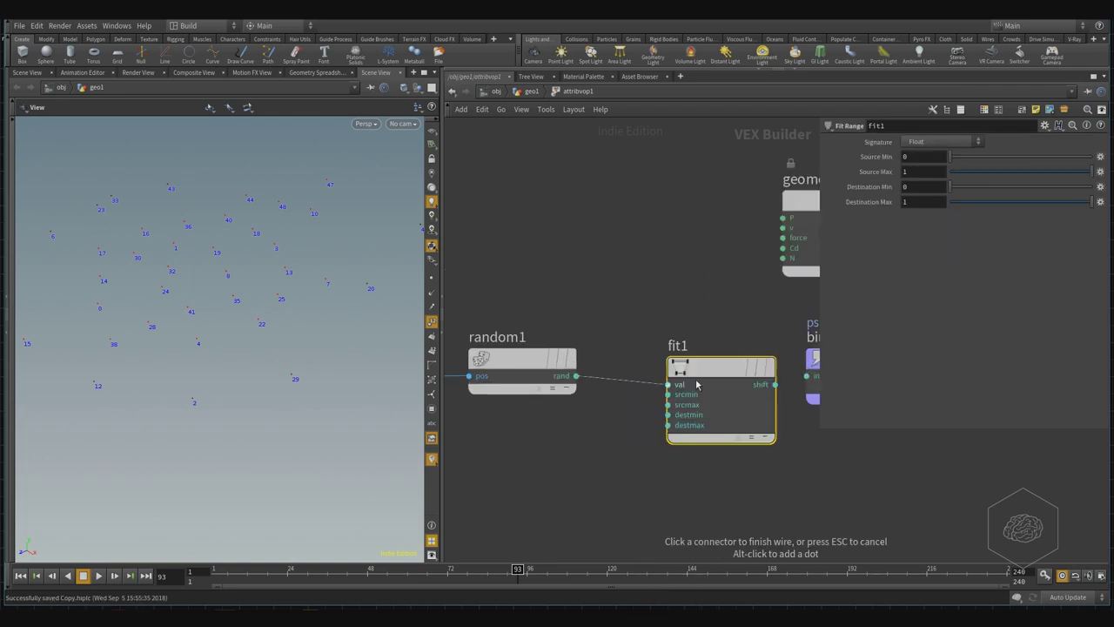
pyautogui.click(694, 376)
pyautogui.moveTo(693, 376); pyautogui.dragTo(676, 367)
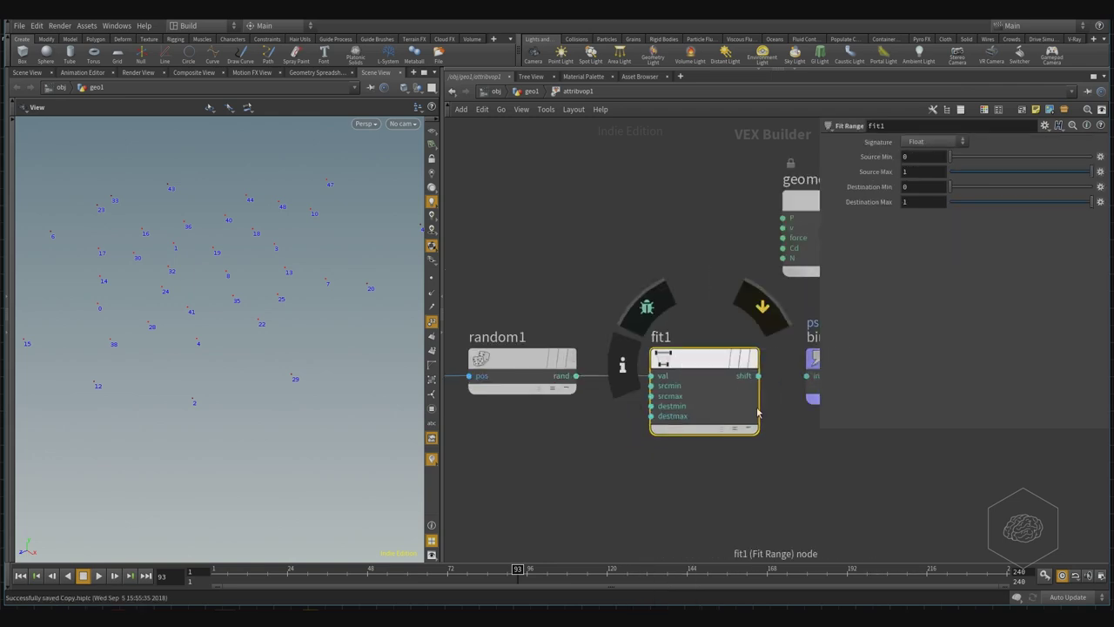
# Connect fit1's shift output to the input of the pscale bind1 node and space bind1 slightly farther away
pyautogui.moveTo(753, 467); pyautogui.dragTo(664, 453, button='middle')
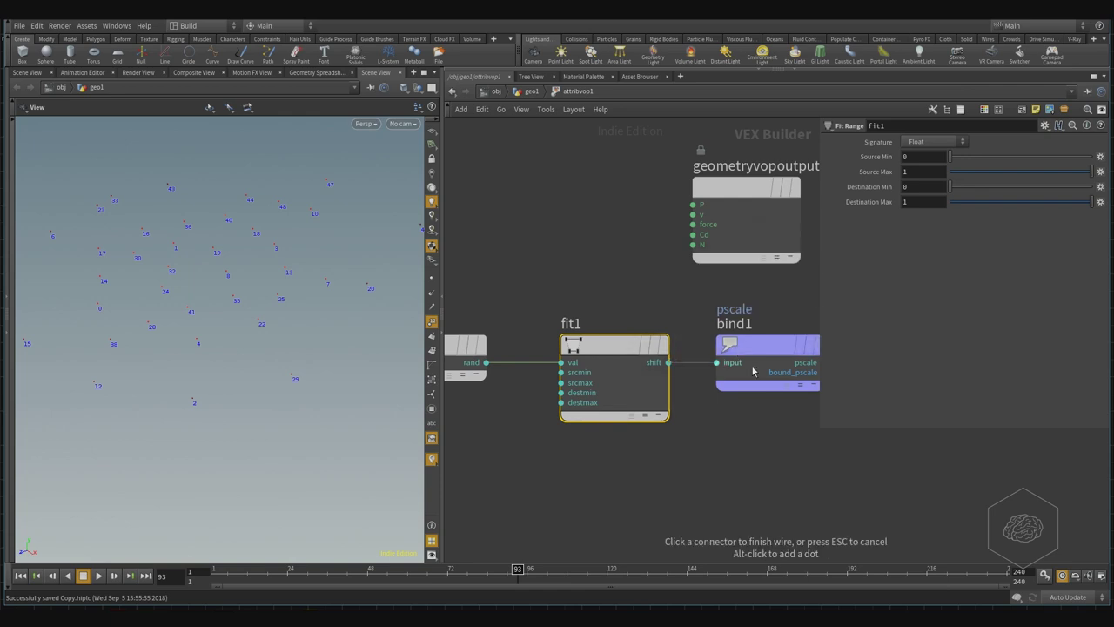
pyautogui.moveTo(745, 344); pyautogui.dragTo(769, 343)
# Examine fit1's source and destination range inputs, and check attribvop1's parameters at the geo1 level
pyautogui.moveTo(592, 325); pyautogui.dragTo(697, 319, button='middle')
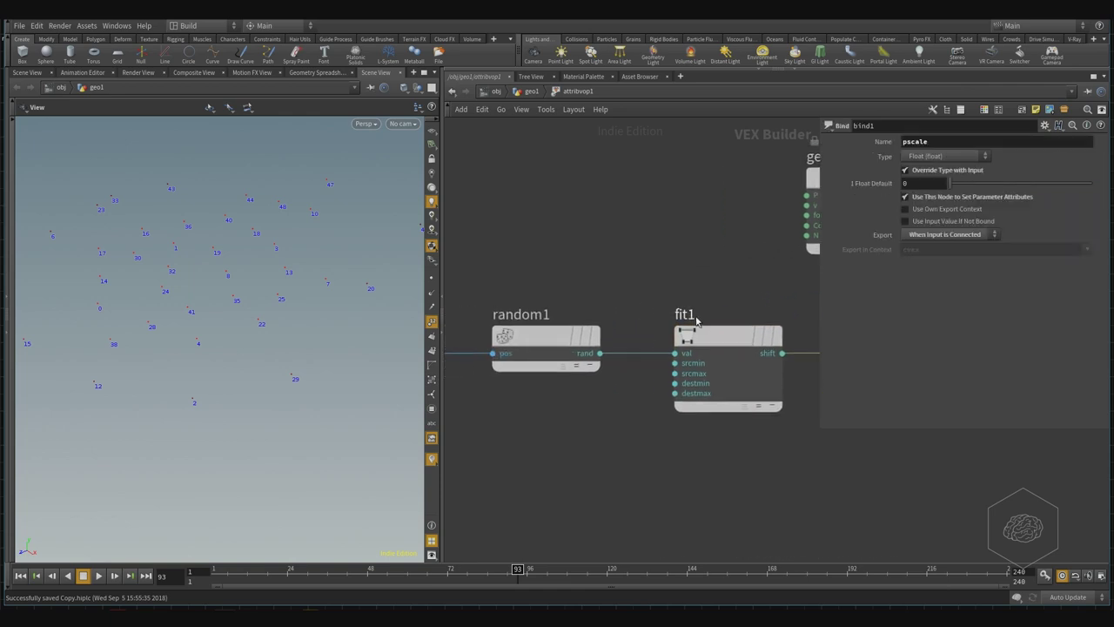
pyautogui.scroll(2, 696, 319)
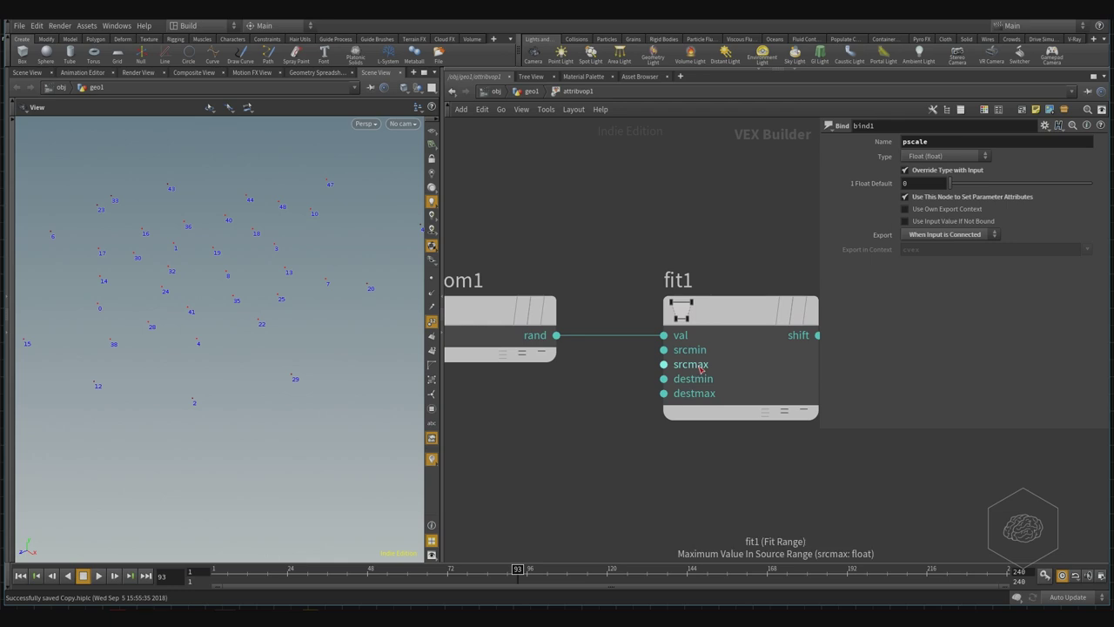
pyautogui.scroll(-1, 696, 376)
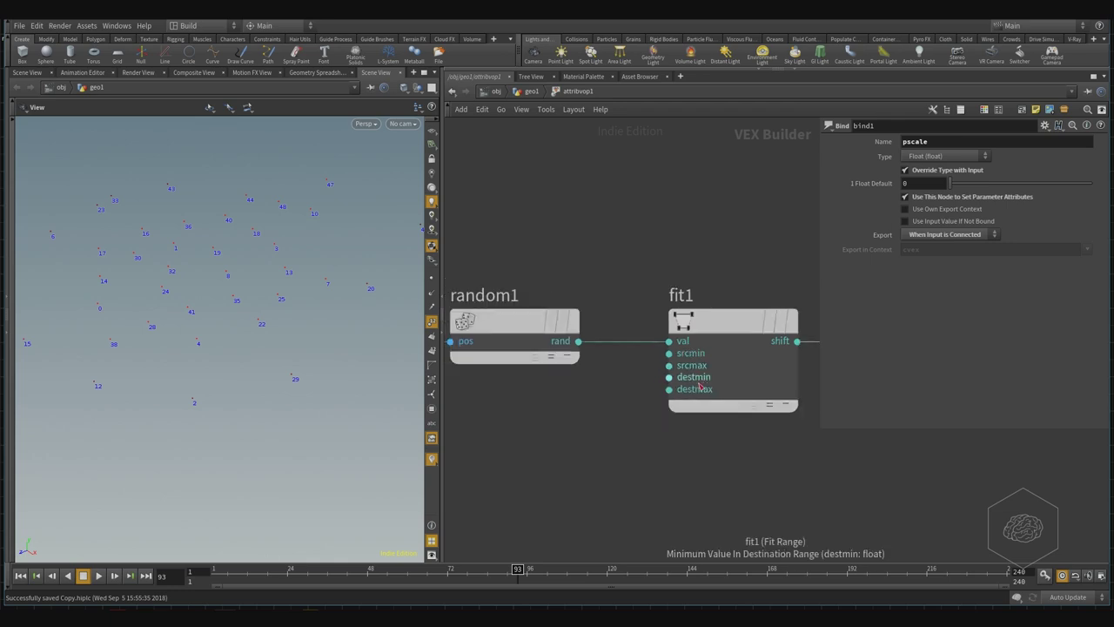
pyautogui.scroll(-1, 683, 430)
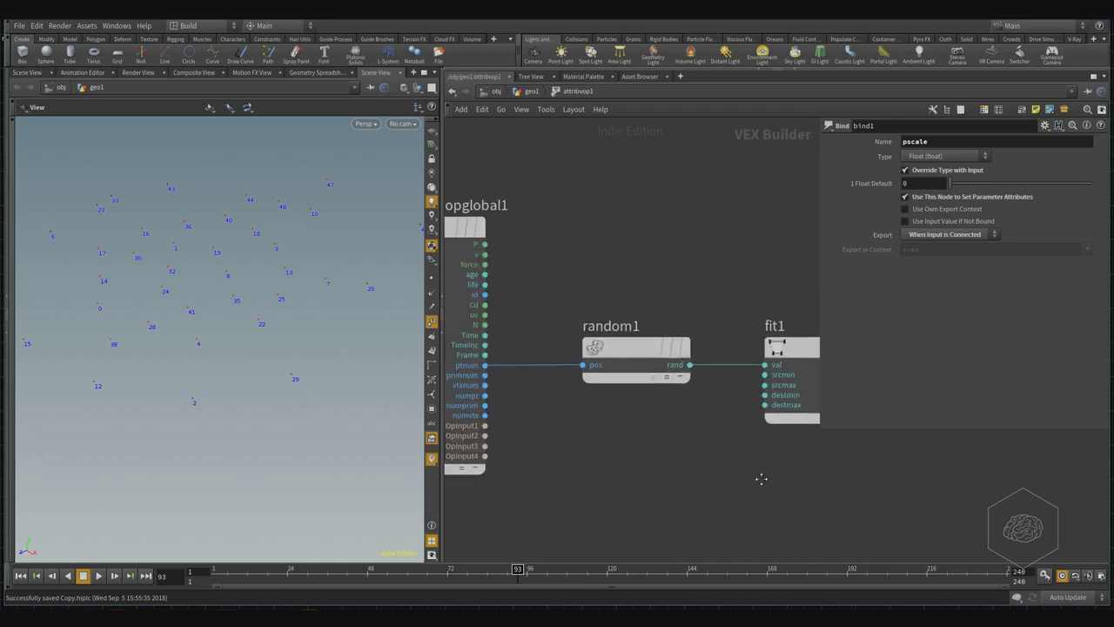
pyautogui.click(761, 397)
pyautogui.scroll(1, 760, 398)
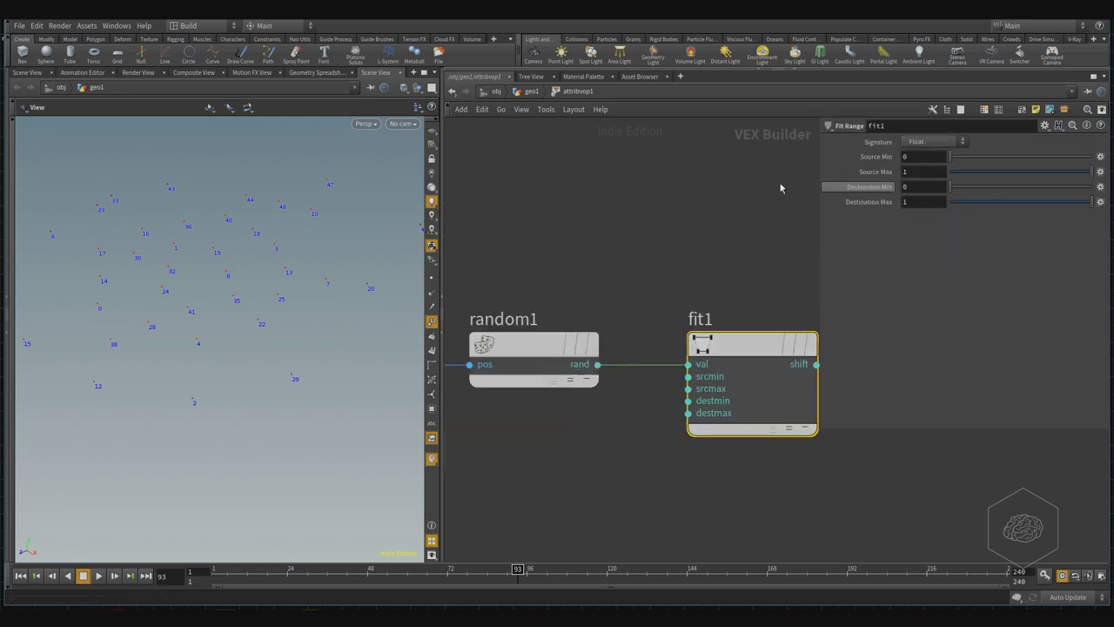
pyautogui.click(529, 91)
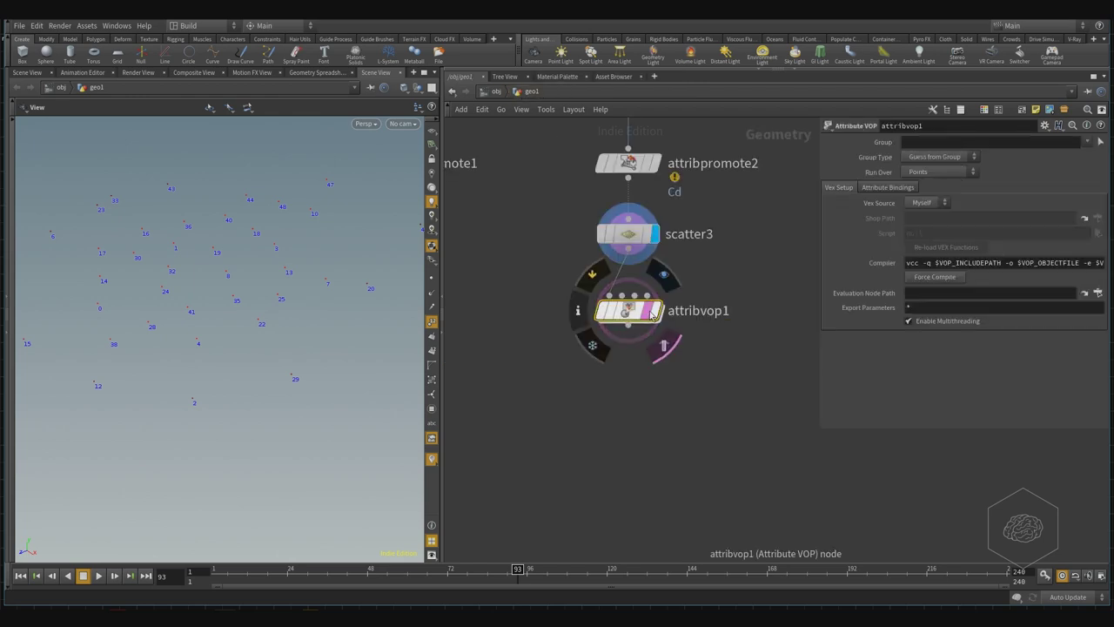
pyautogui.doubleClick(626, 311)
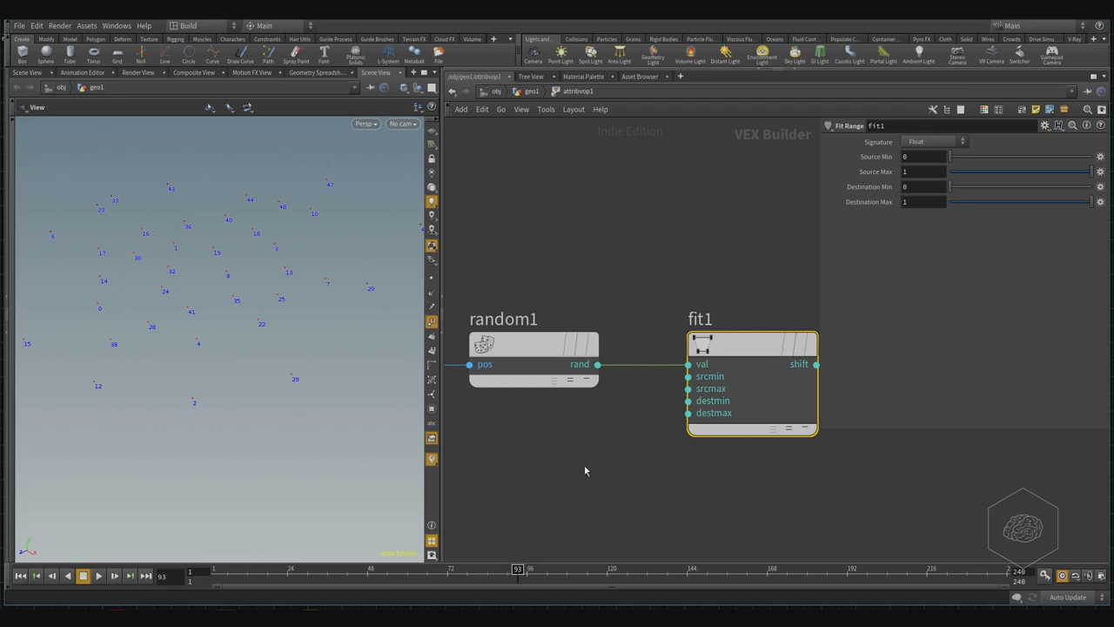
# Add a Parameter node below random1 and name its parameter min_scale
pyautogui.moveTo(584, 471); pyautogui.dragTo(608, 459, button='middle')
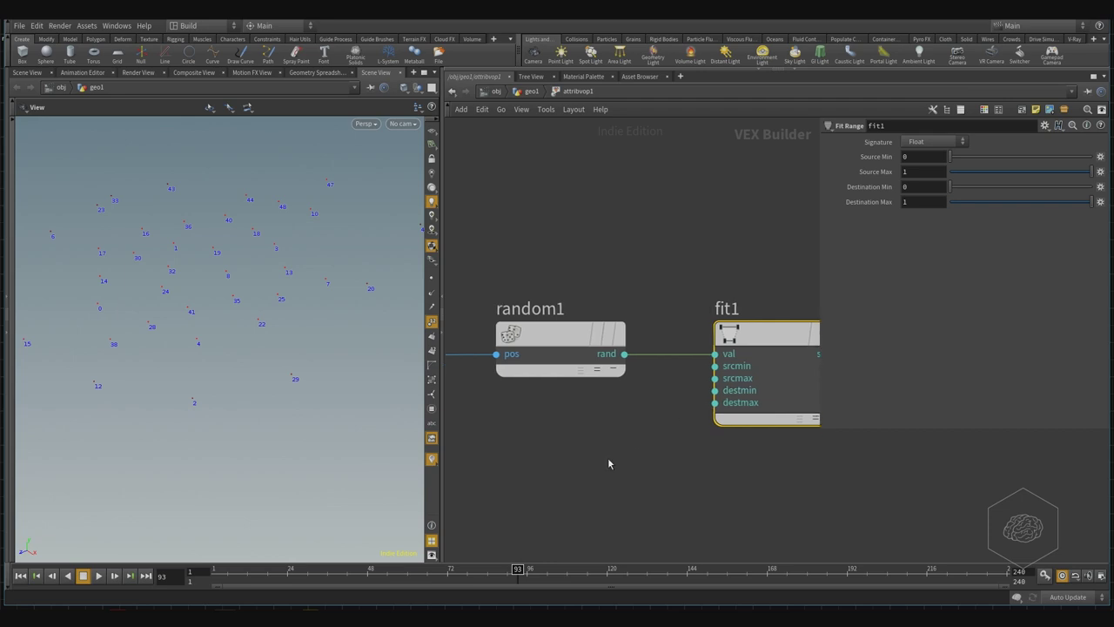
pyautogui.press('Tab')
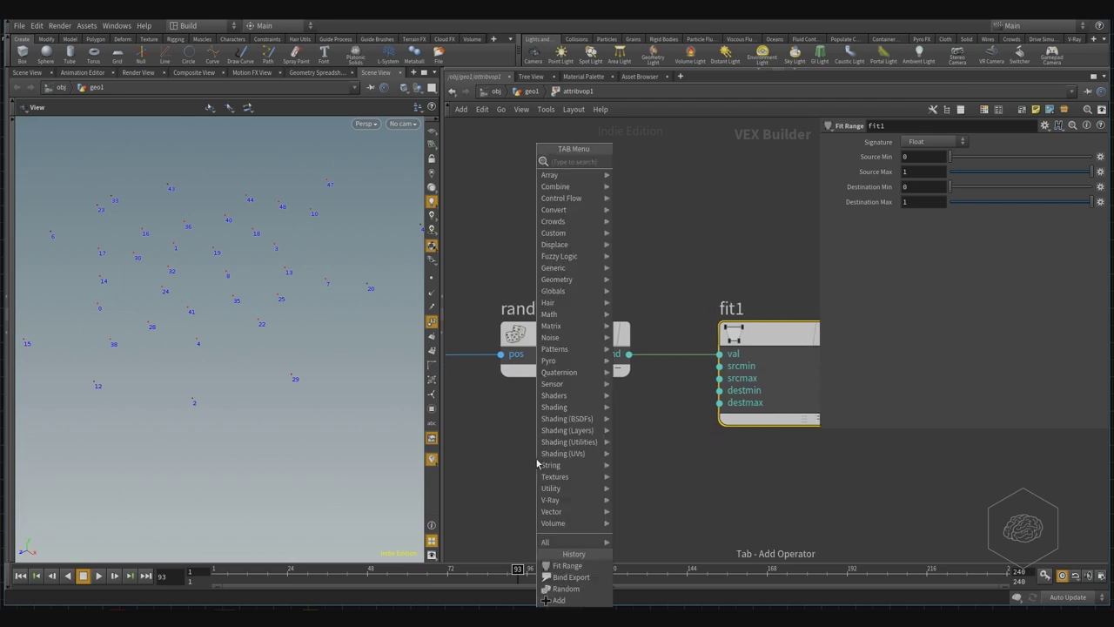
pyautogui.write('param')
pyautogui.press('Return')
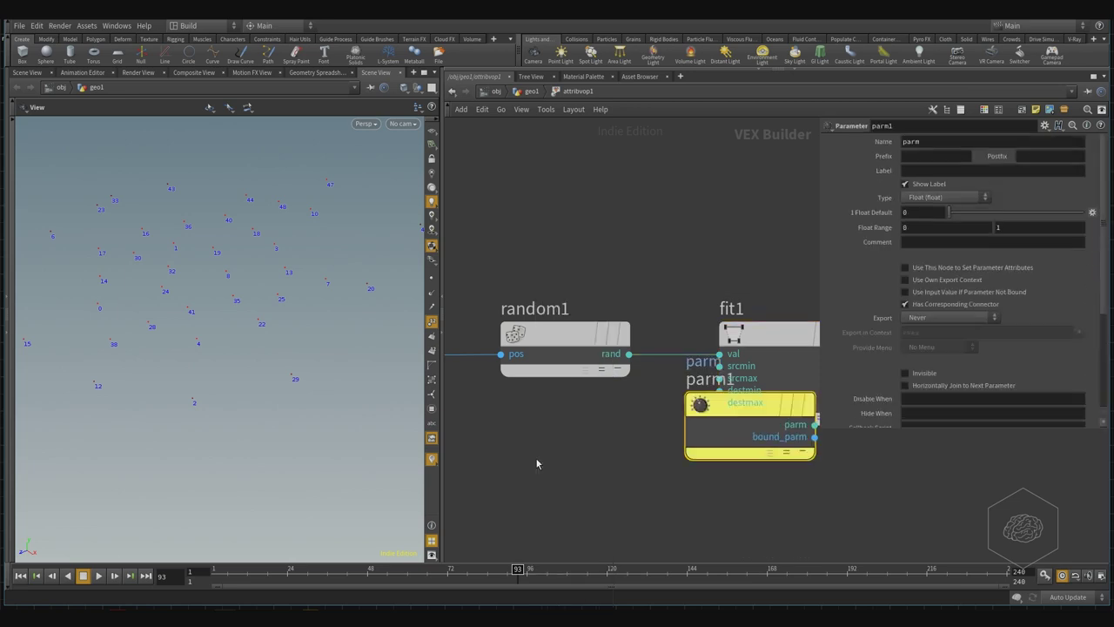
pyautogui.moveTo(757, 403); pyautogui.dragTo(562, 417)
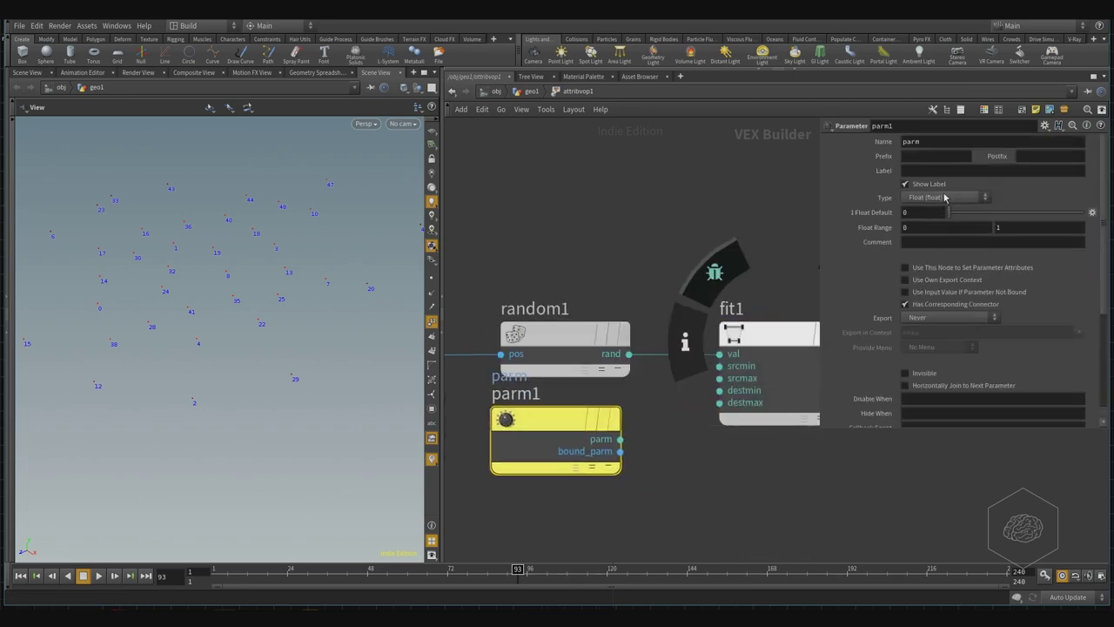
pyautogui.doubleClick(914, 141)
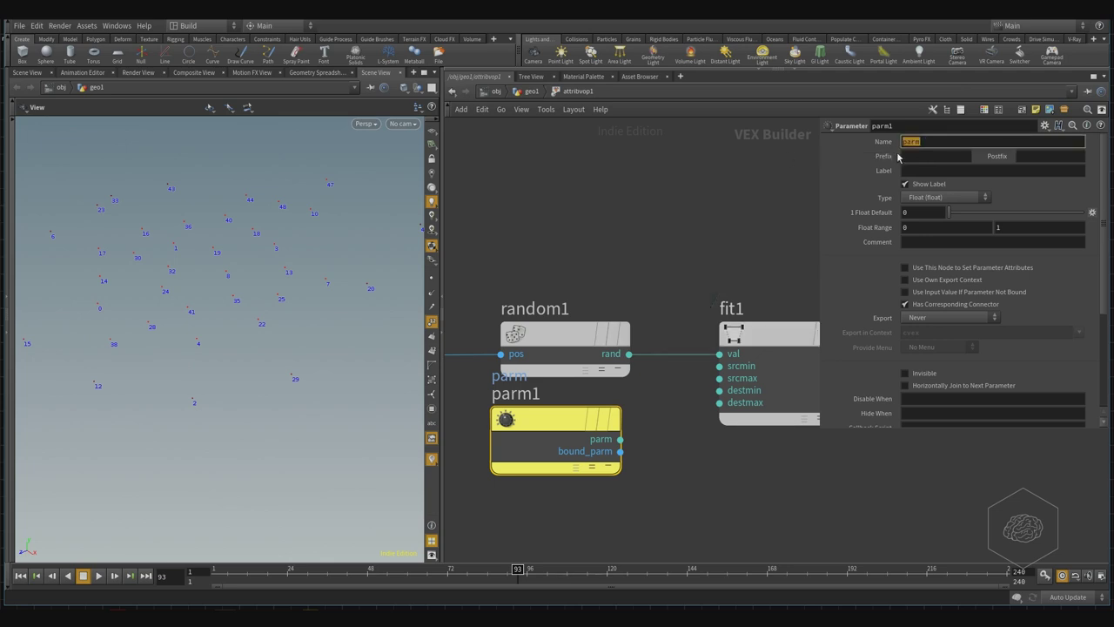
pyautogui.write('m')
pyautogui.press('Return')
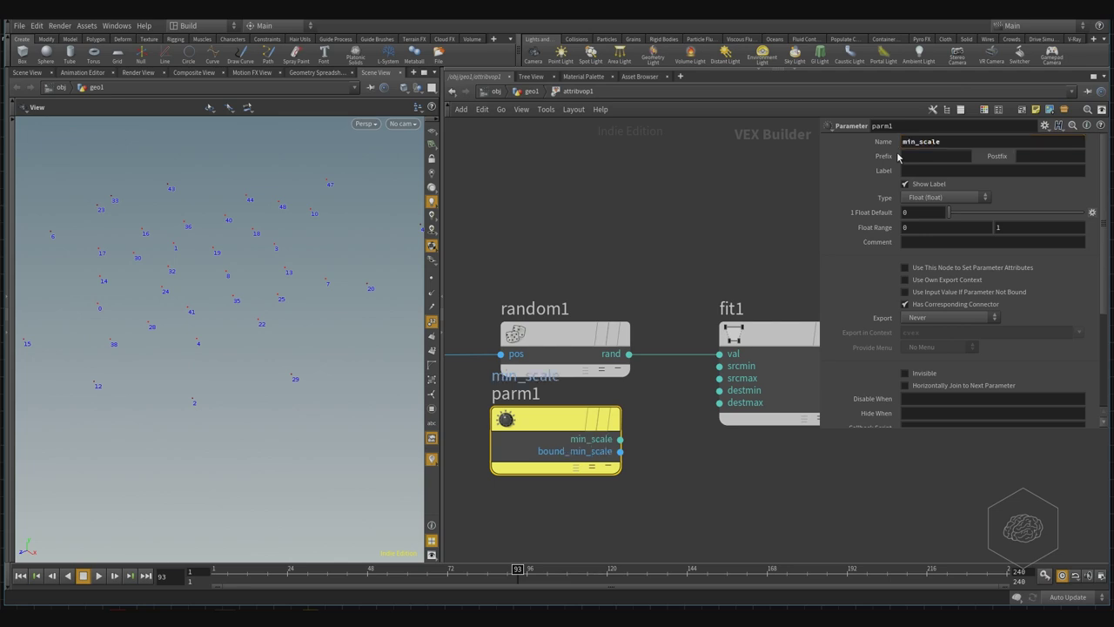
# Choose the Float type for the min_scale parameter and connect its min_scale output to fit1's destmin input
pyautogui.click(945, 197)
pyautogui.click(945, 207)
pyautogui.click(619, 439)
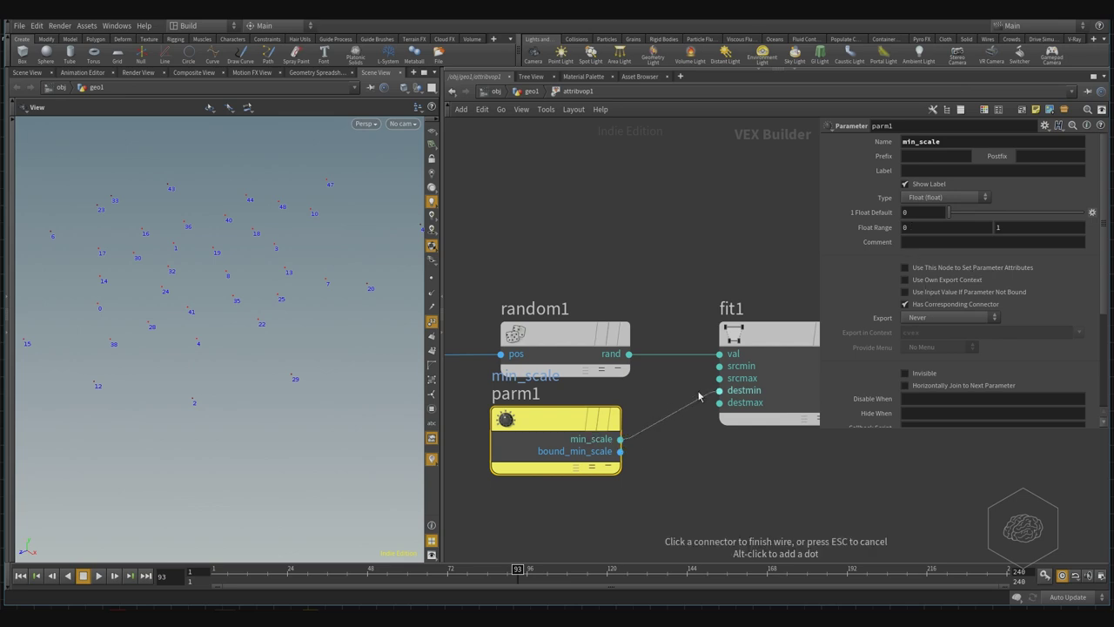
pyautogui.moveTo(733, 489); pyautogui.dragTo(681, 468, button='middle')
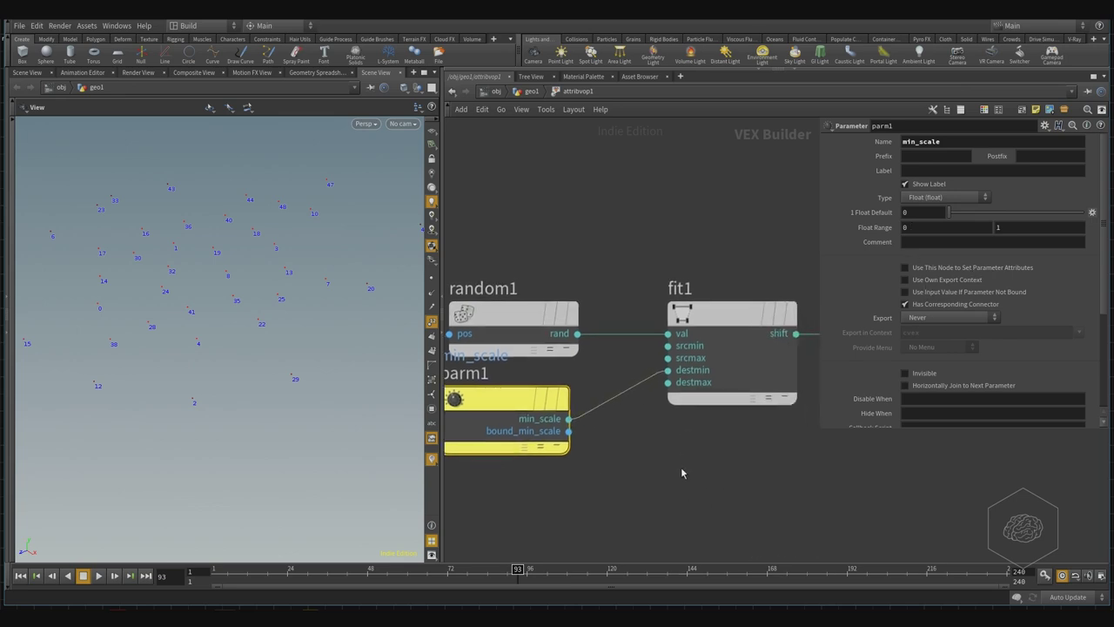
pyautogui.click(681, 468)
# Promote fit1's destmax input to a parameter
pyautogui.click(727, 313)
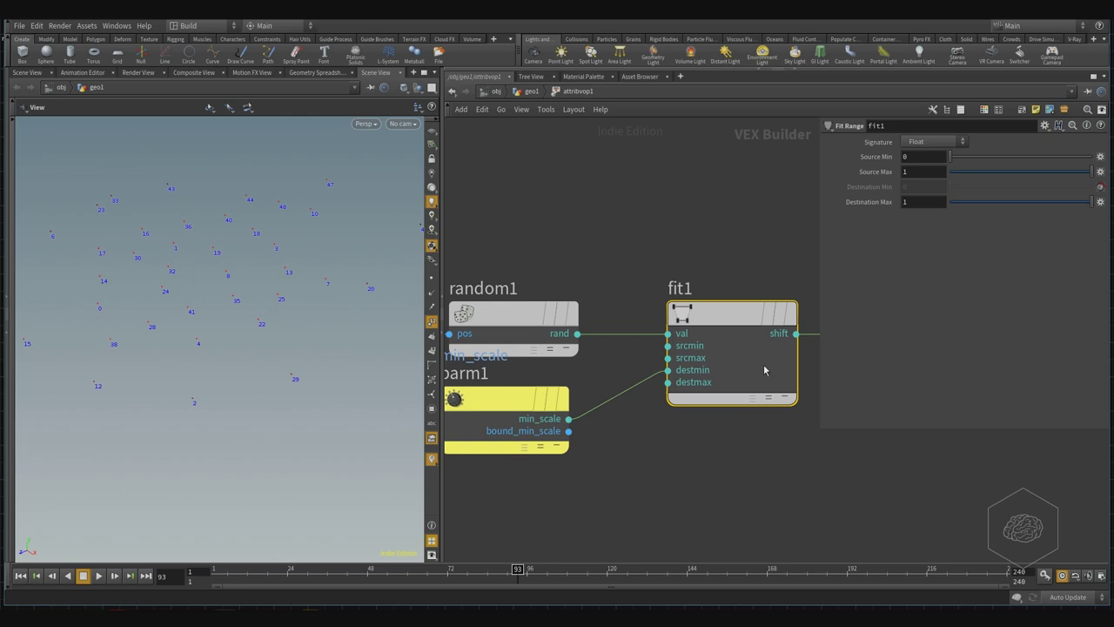
pyautogui.rightClick(668, 382)
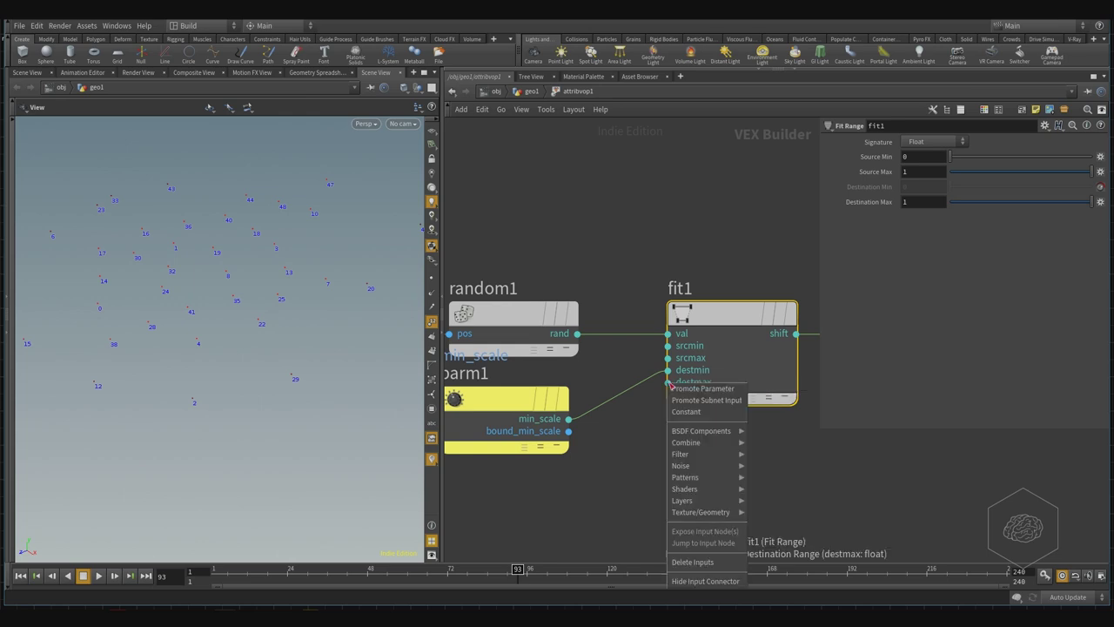
pyautogui.click(705, 388)
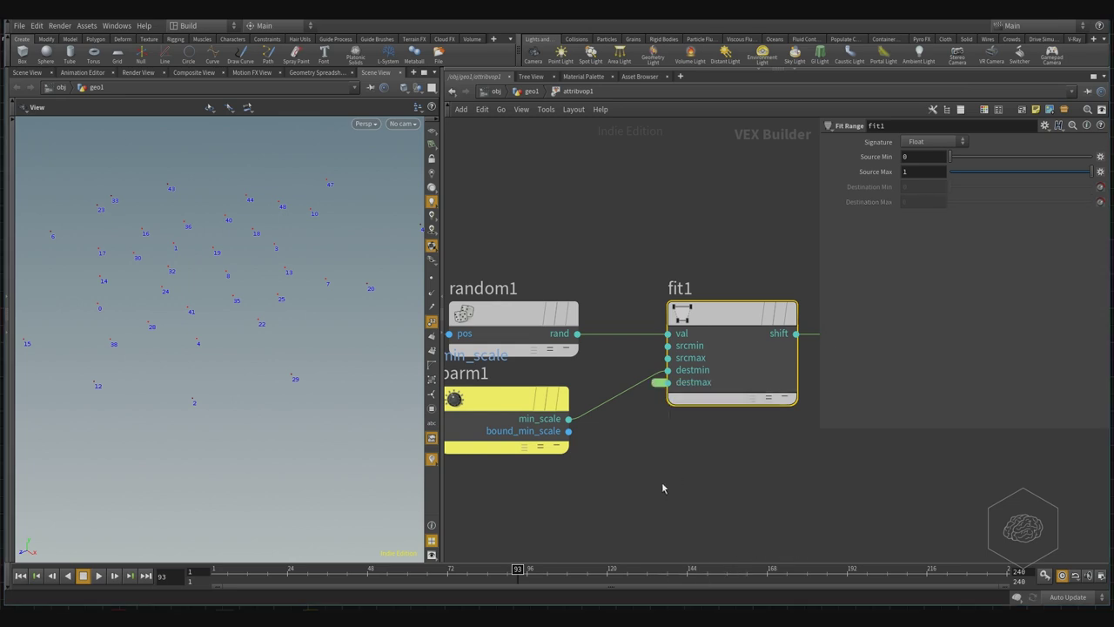
# Lower fit1, expand the promoted destmax input into a full node, and stack parm1 and destmax neatly below random1
pyautogui.moveTo(741, 323); pyautogui.dragTo(775, 449)
pyautogui.moveTo(680, 482); pyautogui.dragTo(709, 417, button='middle')
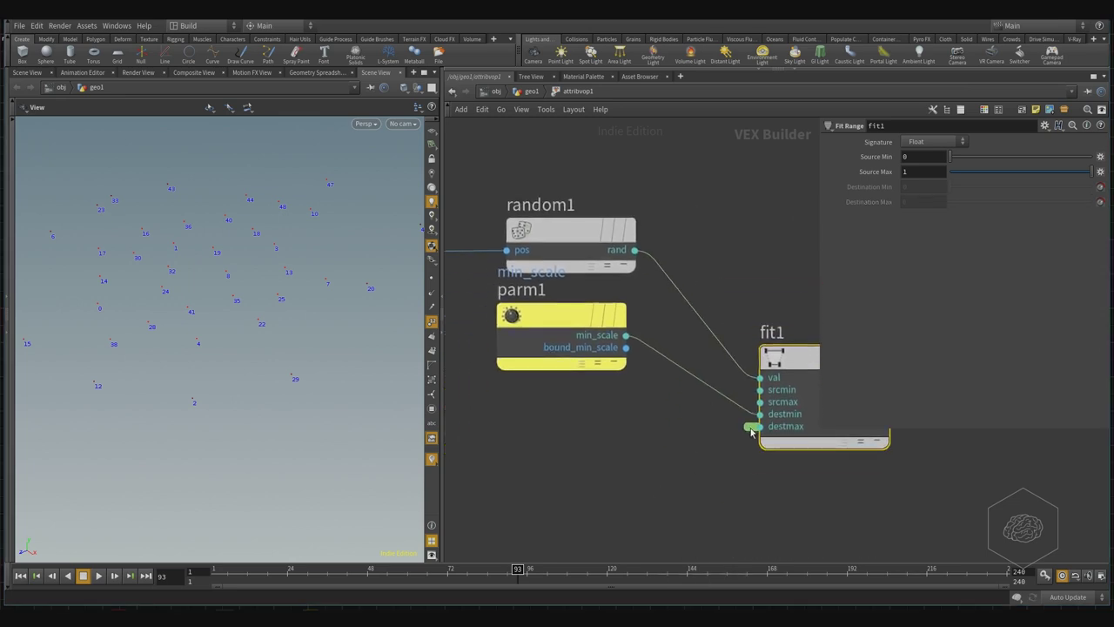
pyautogui.click(751, 429)
pyautogui.click(750, 428)
pyautogui.moveTo(614, 240); pyautogui.dragTo(530, 498)
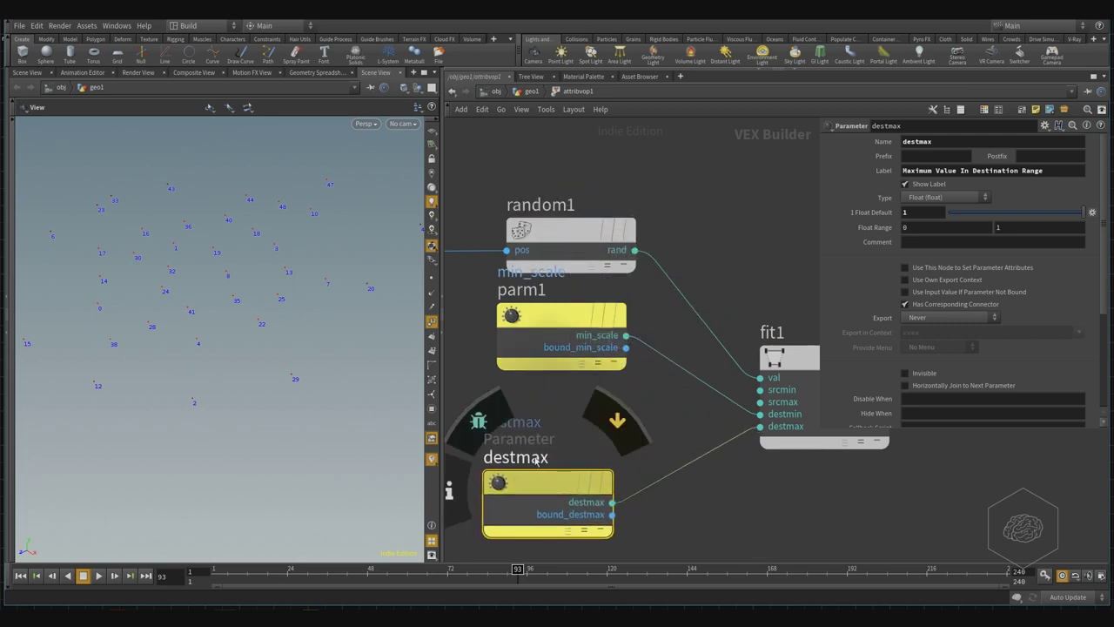
pyautogui.moveTo(540, 340); pyautogui.dragTo(526, 374)
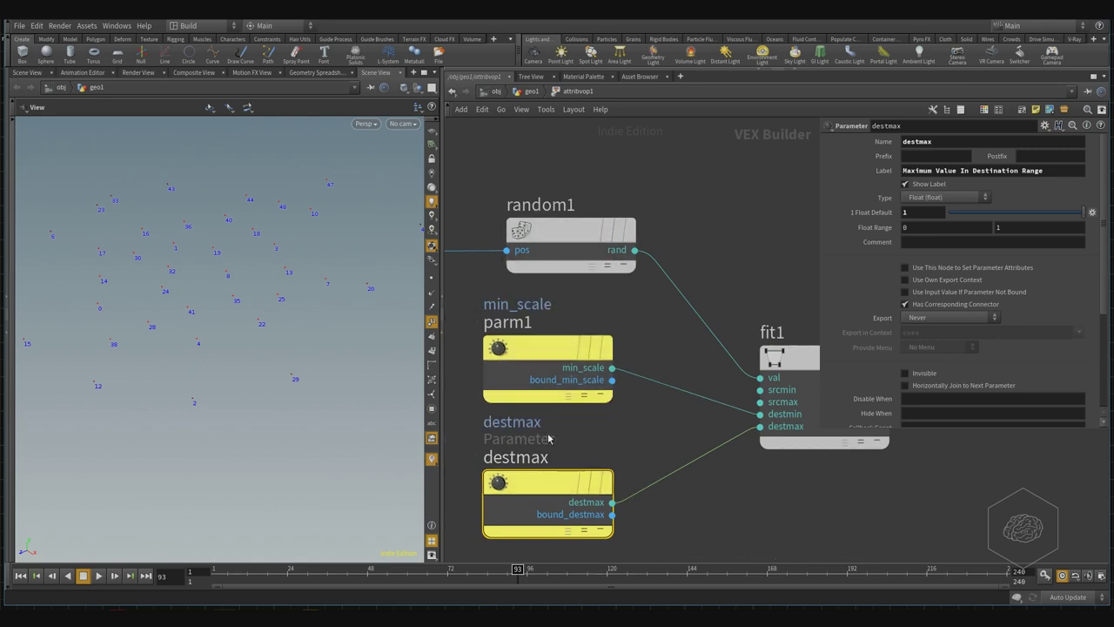
# Check the promoted scale parameters on attribvop1 at the geo1 level and return to its VEX network
pyautogui.click(533, 96)
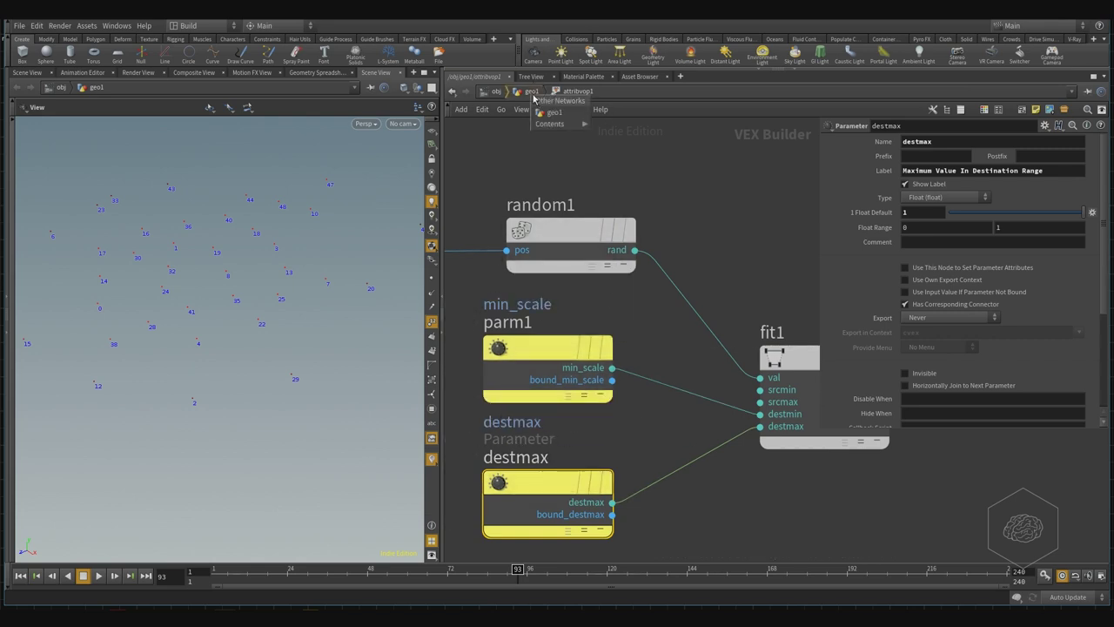
pyautogui.click(555, 112)
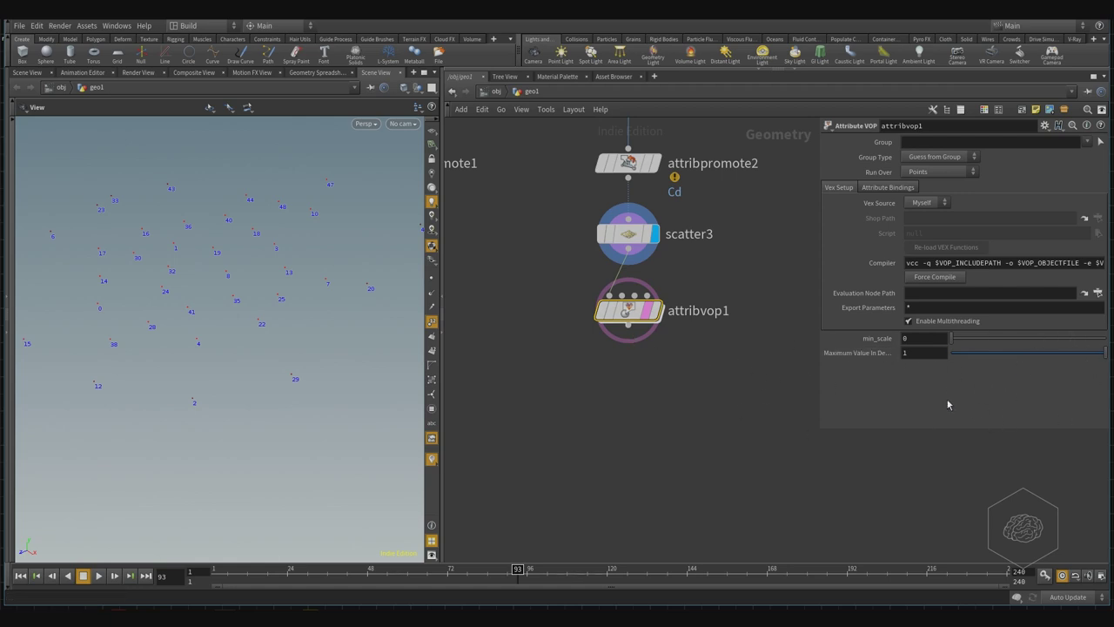
pyautogui.doubleClick(628, 311)
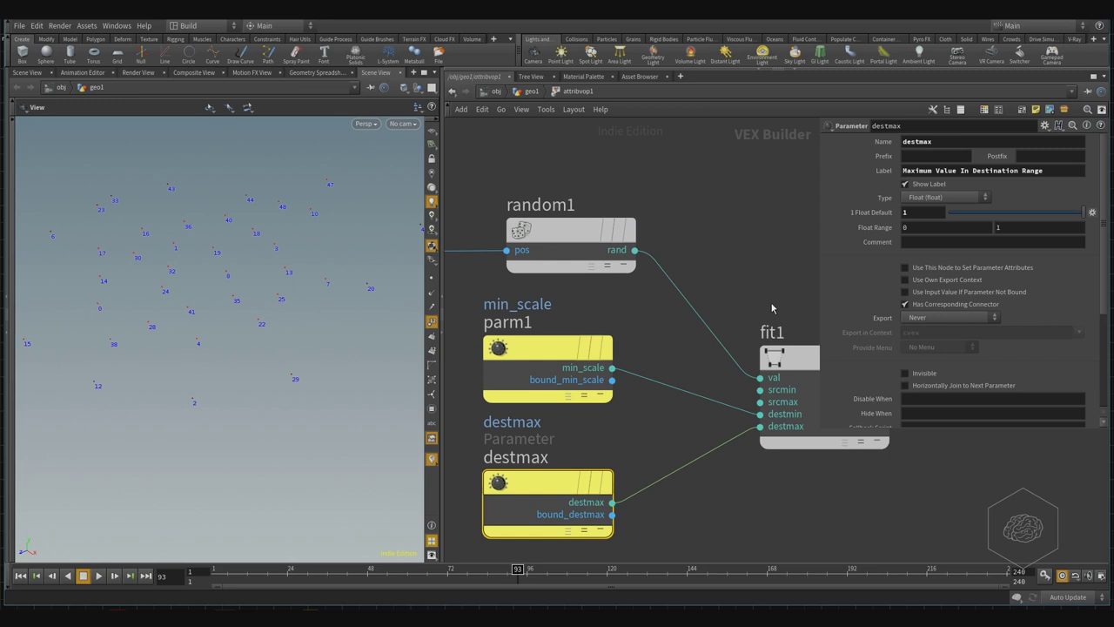
# Move the destmax parameter node further below parm1 and rename its parameter to max_scale
pyautogui.moveTo(522, 402); pyautogui.dragTo(522, 458)
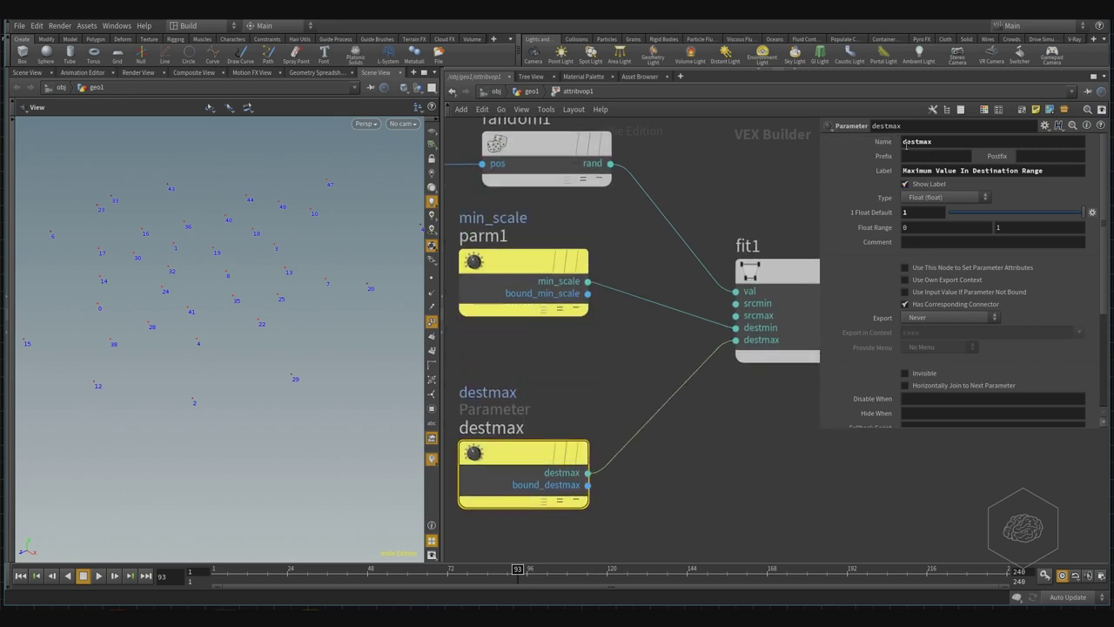
pyautogui.doubleClick(955, 140)
pyautogui.write('m')
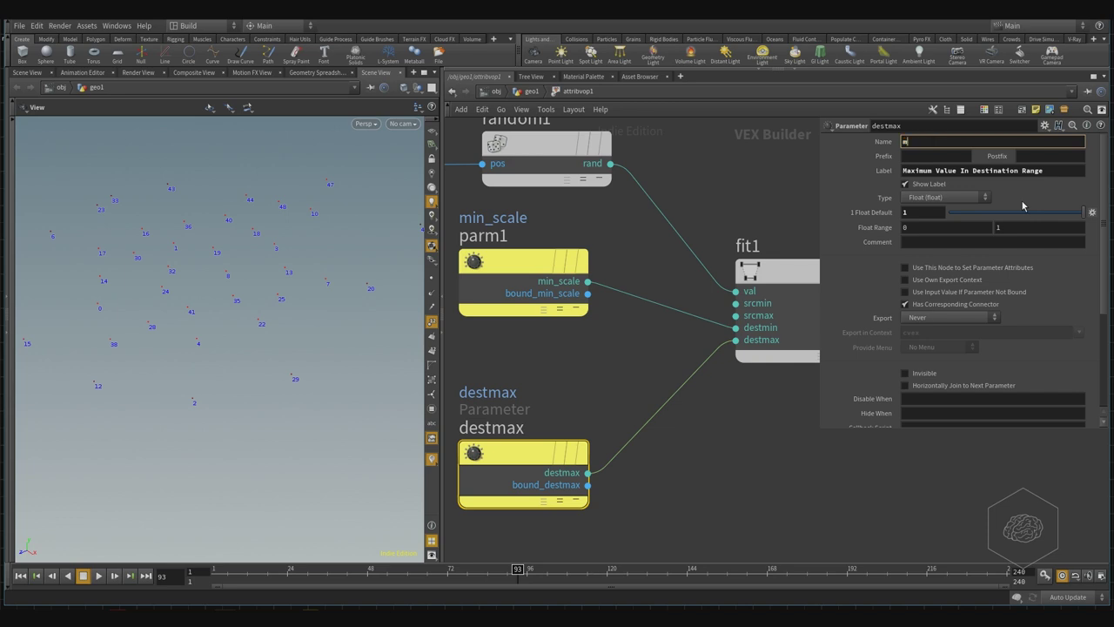
pyautogui.write('ax_scale')
pyautogui.press('Return')
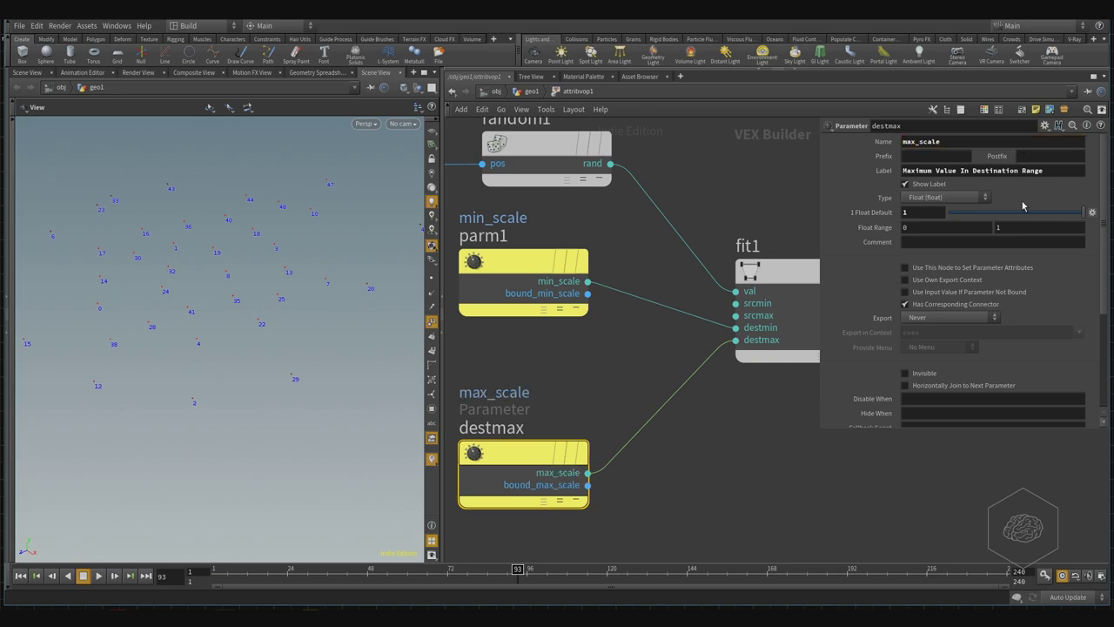
# Display attribvop1 at the geo1 level and inspect its point attributes in the node info
pyautogui.click(522, 96)
pyautogui.moveTo(628, 331)
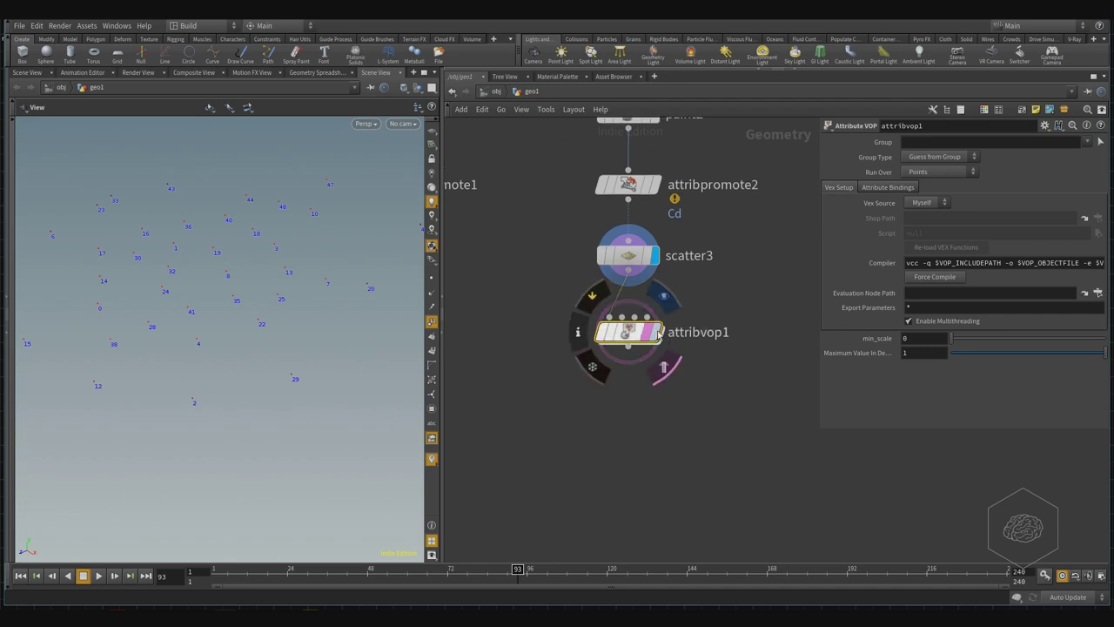
pyautogui.click(580, 333)
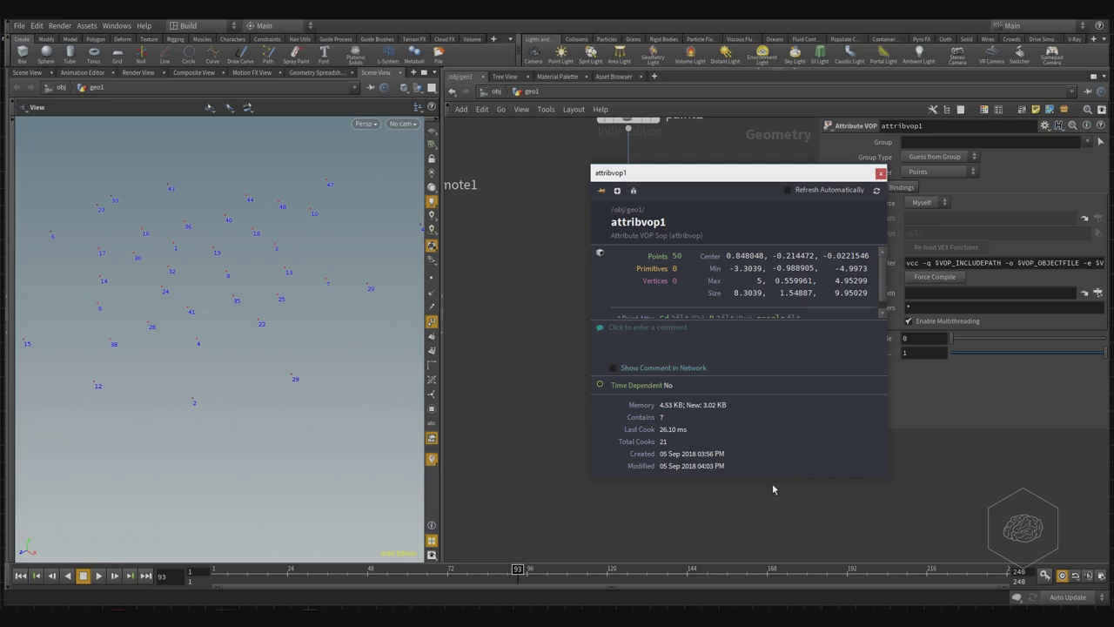
pyautogui.moveTo(777, 481); pyautogui.dragTo(789, 539)
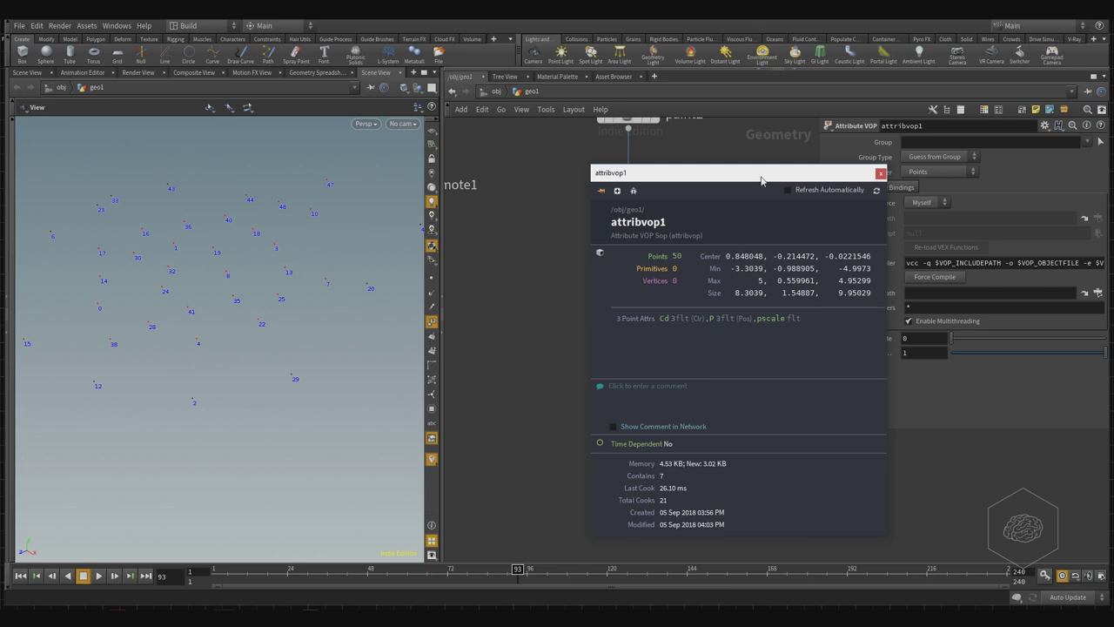
pyautogui.moveTo(758, 177); pyautogui.dragTo(410, 198)
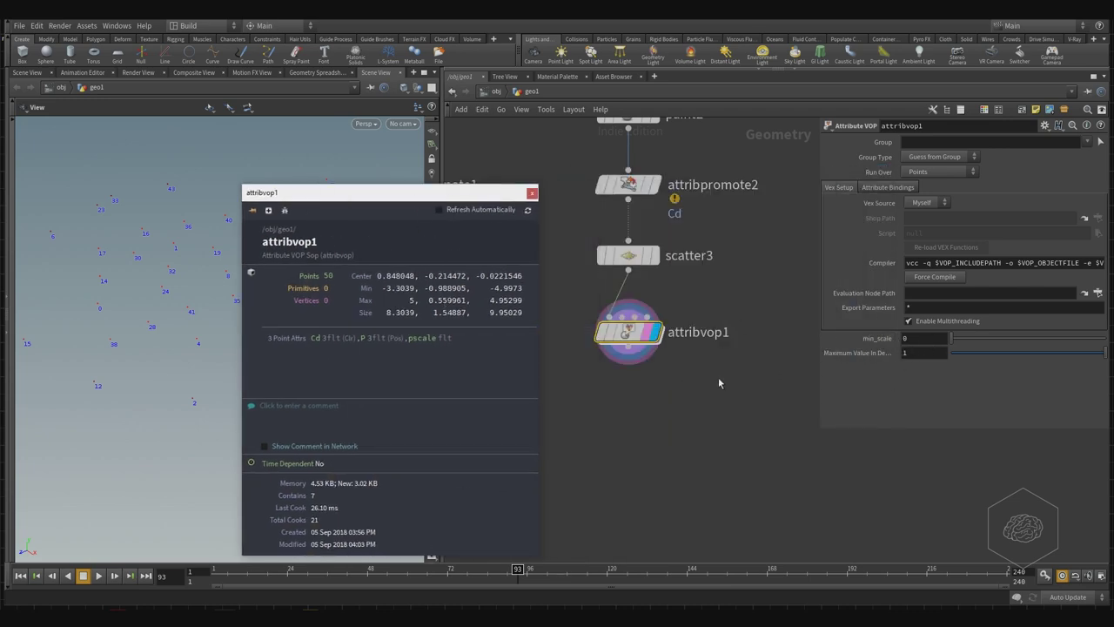
pyautogui.click(797, 439)
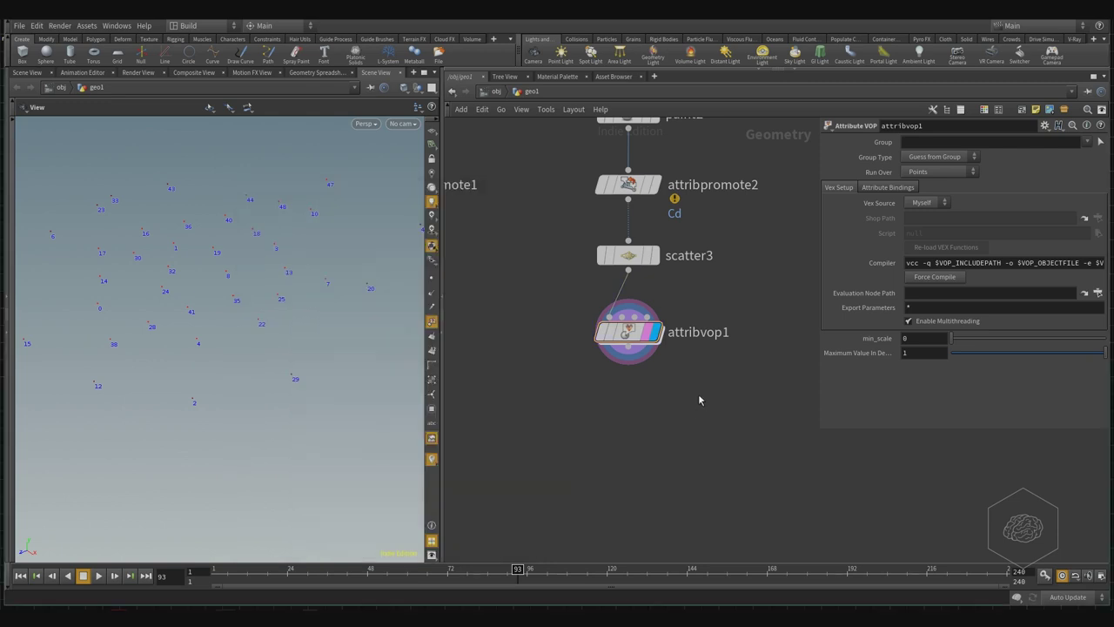
# Replace the label of the max_scale parameter inside attribvop1 with max_scale
pyautogui.doubleClick(628, 333)
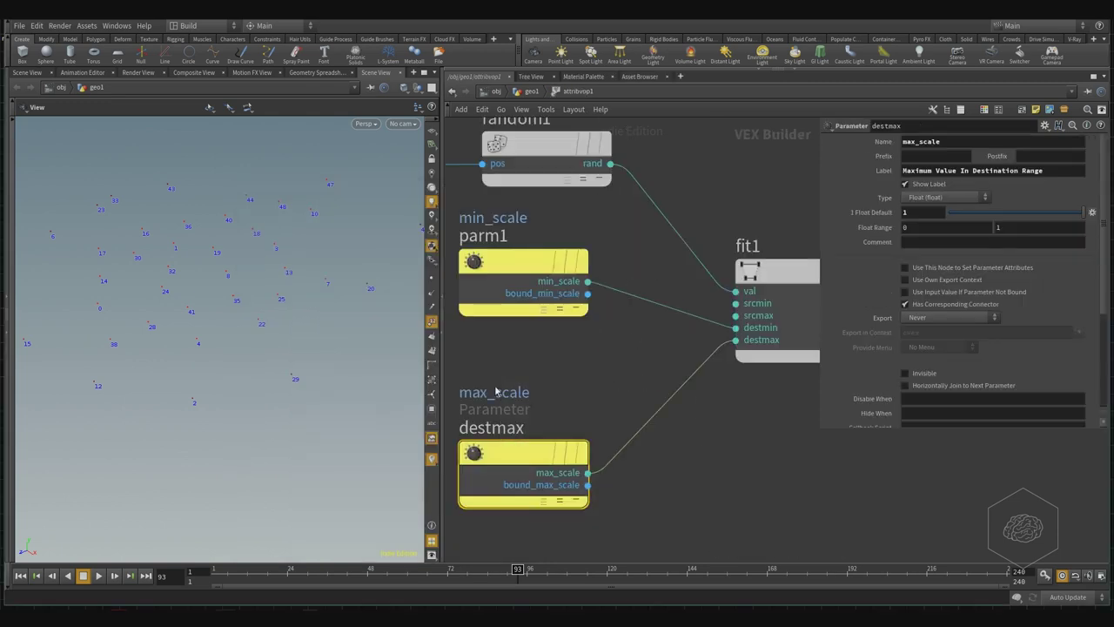
pyautogui.doubleClick(960, 144)
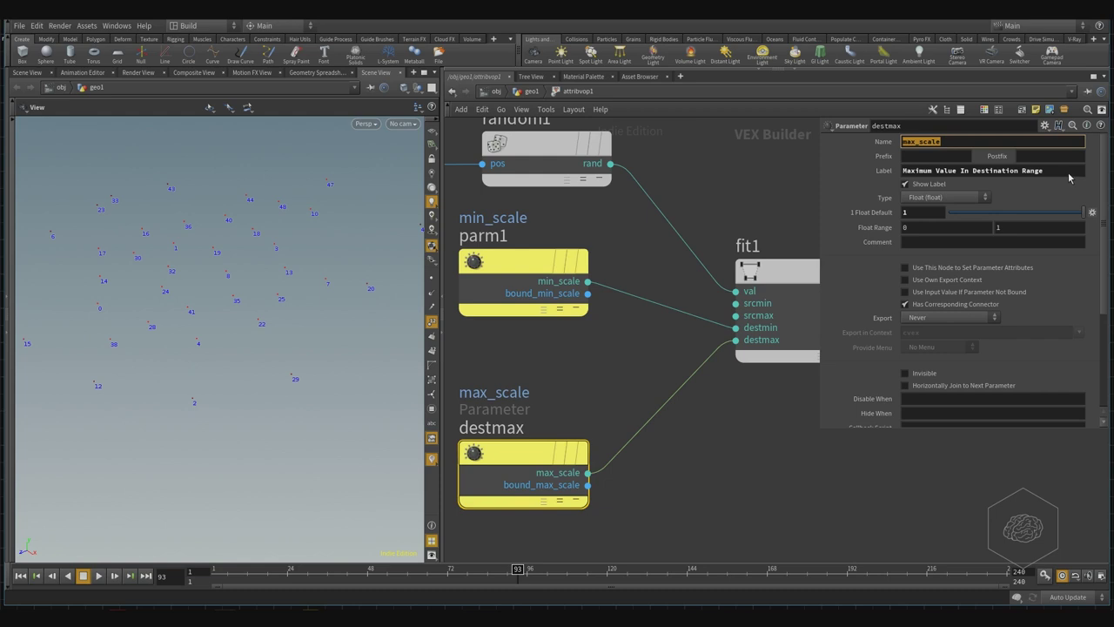
pyautogui.tripleClick(1049, 171)
pyautogui.hotkey('ctrl', 'v')
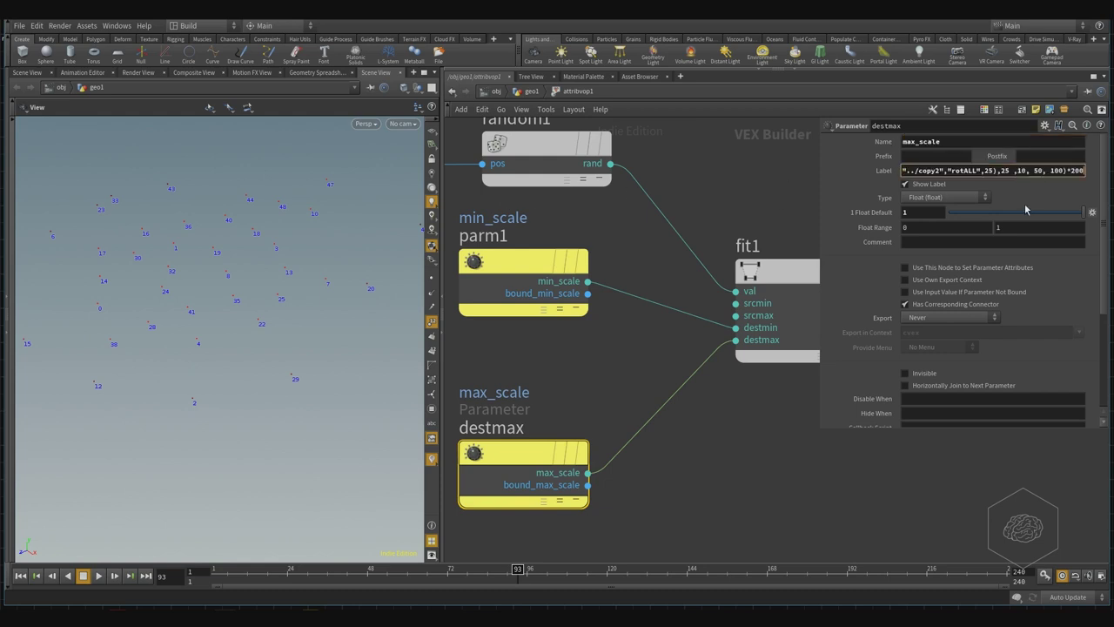
pyautogui.press('BackSpace')
pyautogui.press('BackSpace')
pyautogui.press('BackSpace')
pyautogui.press('BackSpace')
pyautogui.press('BackSpace')
pyautogui.press('BackSpace')
pyautogui.press('BackSpace')
pyautogui.press('BackSpace')
pyautogui.press('BackSpace')
pyautogui.press('BackSpace')
pyautogui.press('BackSpace')
pyautogui.press('BackSpace')
pyautogui.press('BackSpace')
pyautogui.press('BackSpace')
pyautogui.press('BackSpace')
pyautogui.press('BackSpace')
pyautogui.press('BackSpace')
pyautogui.press('BackSpace')
pyautogui.press('BackSpace')
pyautogui.press('BackSpace')
pyautogui.press('BackSpace')
pyautogui.press('BackSpace')
pyautogui.press('BackSpace')
pyautogui.press('BackSpace')
pyautogui.press('BackSpace')
pyautogui.press('BackSpace')
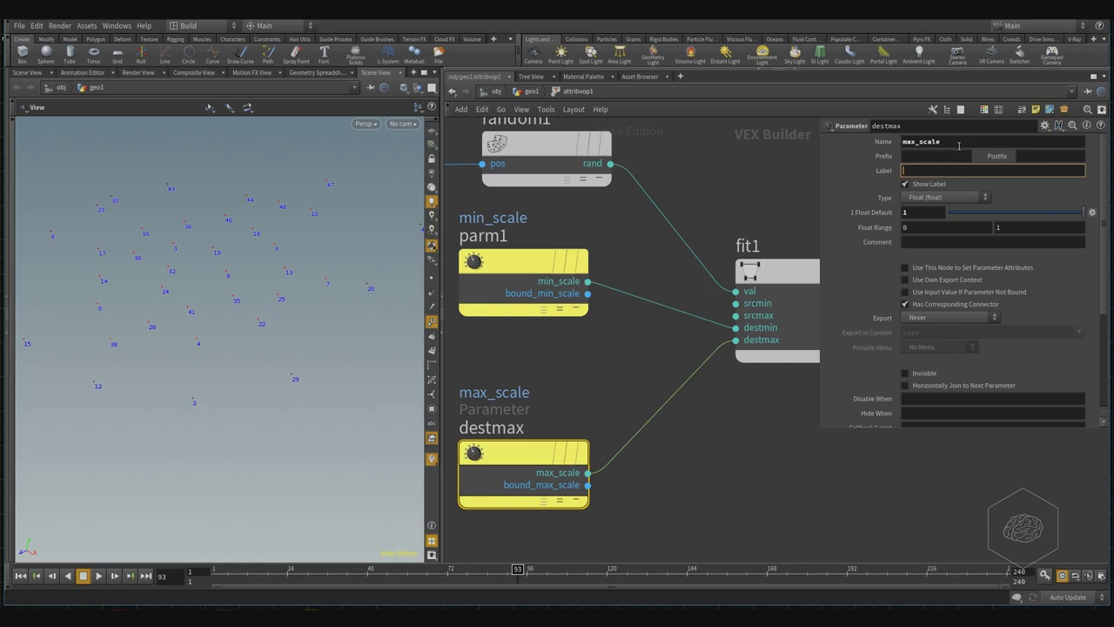
pyautogui.doubleClick(961, 145)
pyautogui.hotkey('ctrl', 'c')
pyautogui.click(930, 171)
pyautogui.hotkey('ctrl', 'v')
# Set the label of the parm1 parameter to min_scale, copied from its name
pyautogui.click(557, 263)
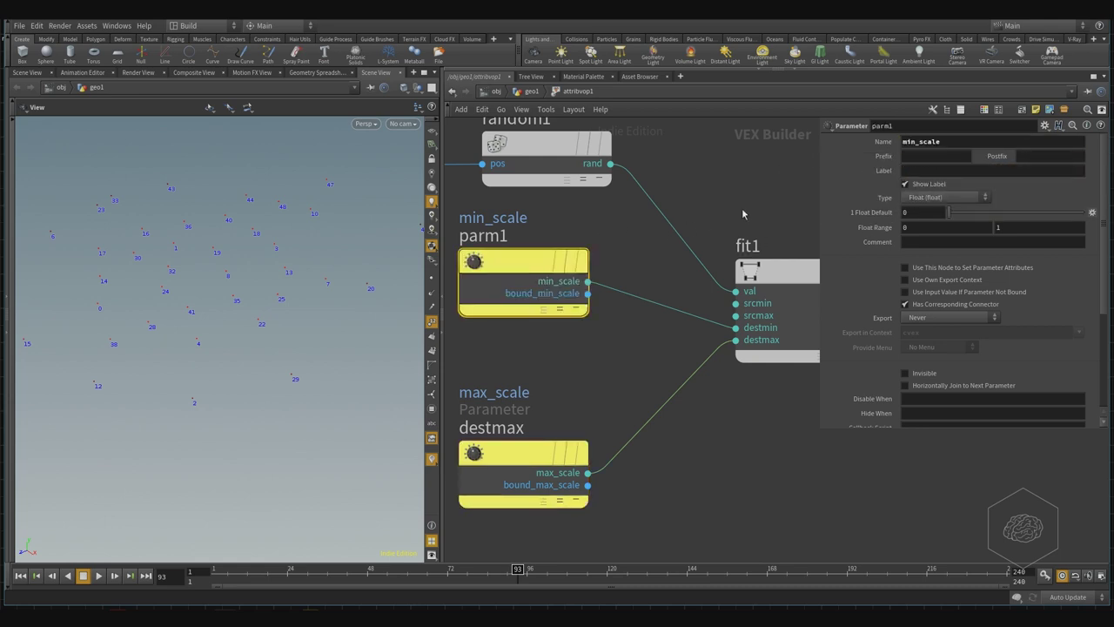
pyautogui.doubleClick(985, 141)
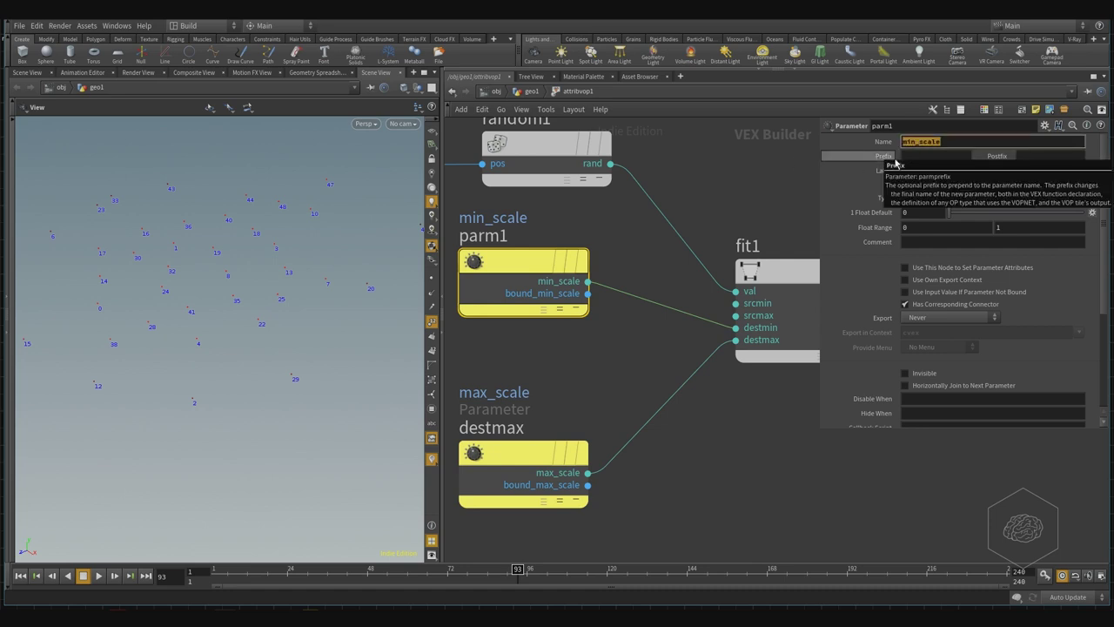
pyautogui.click(926, 170)
pyautogui.hotkey('ctrl', 'v')
pyautogui.click(717, 259)
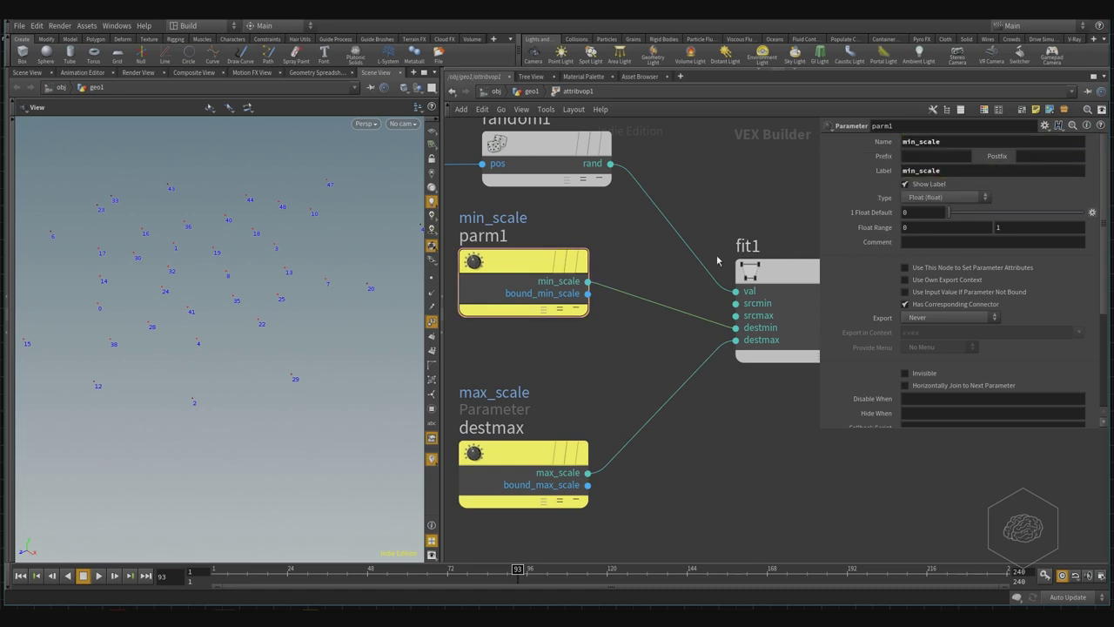
# Tidy the network by placing the pscale bind1 node in line with fit1's output
pyautogui.moveTo(749, 203); pyautogui.dragTo(611, 259, button='middle')
pyautogui.scroll(-3, 622, 239)
pyautogui.moveTo(718, 247); pyautogui.dragTo(764, 334)
pyautogui.moveTo(719, 261); pyautogui.dragTo(590, 258, button='middle')
pyautogui.moveTo(654, 322); pyautogui.dragTo(675, 310)
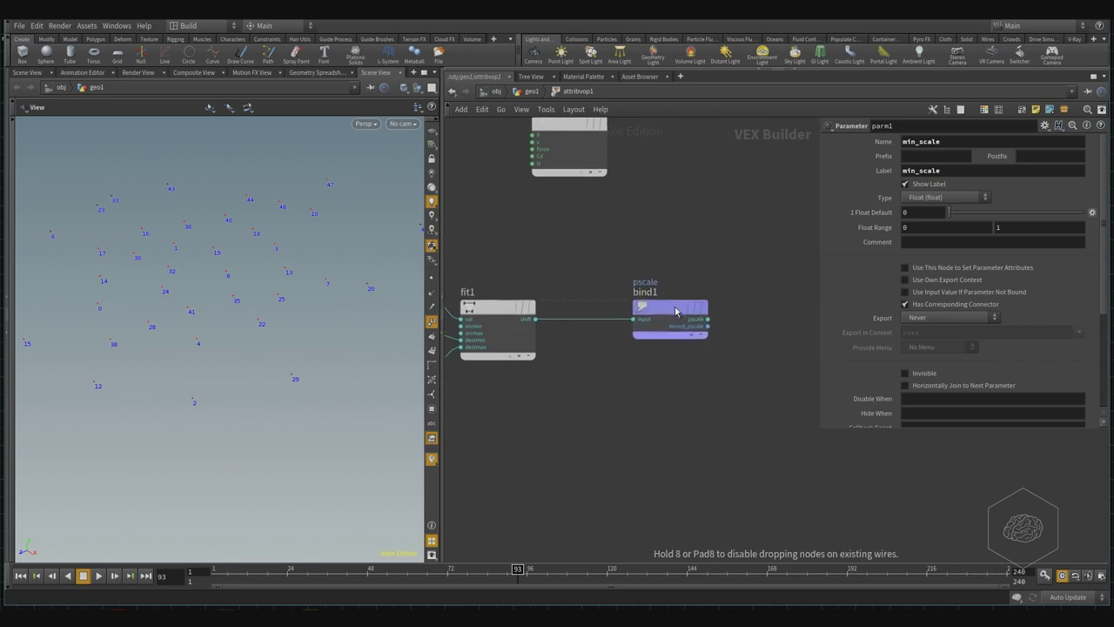
# Return to geo1, duplicate the copy2 node below attribvop1, and wire attribvop1 into the duplicate's second input
pyautogui.click(529, 92)
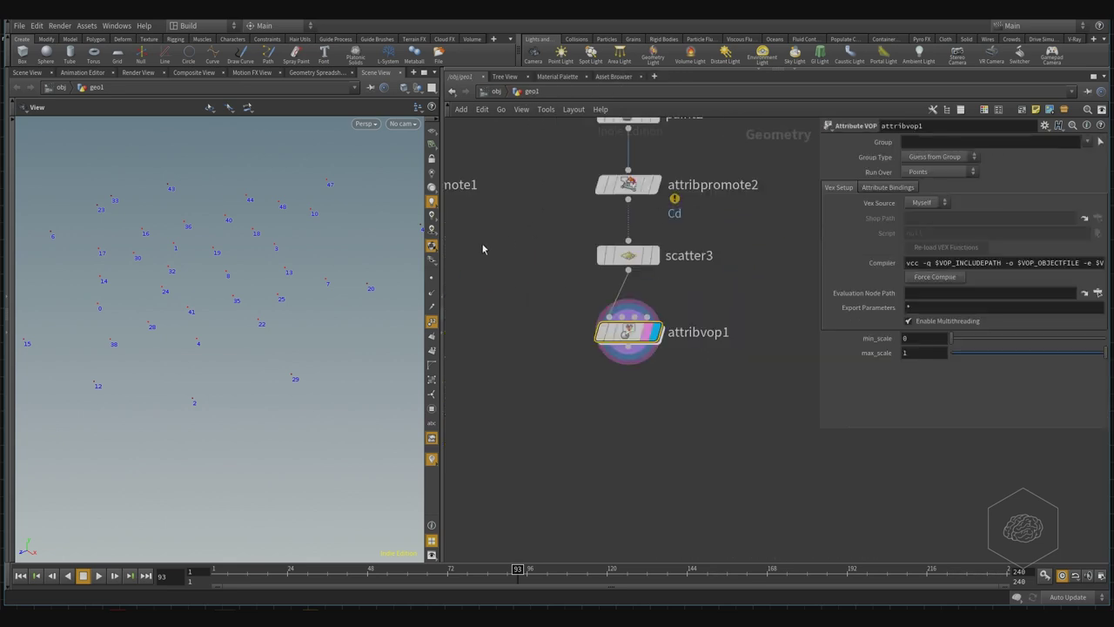
pyautogui.scroll(3, 483, 246)
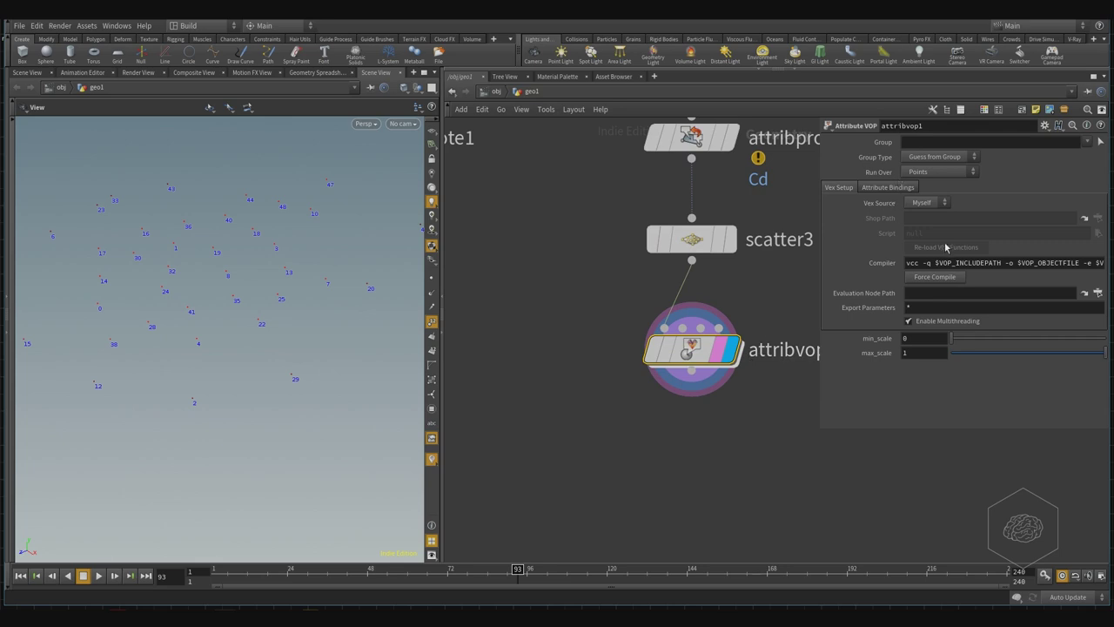
pyautogui.scroll(-3, 688, 525)
pyautogui.moveTo(689, 525); pyautogui.dragTo(704, 370, button='middle')
pyautogui.moveTo(482, 367); pyautogui.dragTo(666, 333)
pyautogui.moveTo(669, 365); pyautogui.dragTo(673, 386, button='middle')
pyautogui.moveTo(665, 347); pyautogui.dragTo(703, 369)
pyautogui.click(721, 314)
pyautogui.click(731, 360)
pyautogui.moveTo(740, 450); pyautogui.dragTo(680, 422, button='middle')
pyautogui.moveTo(647, 340); pyautogui.dragTo(658, 336)
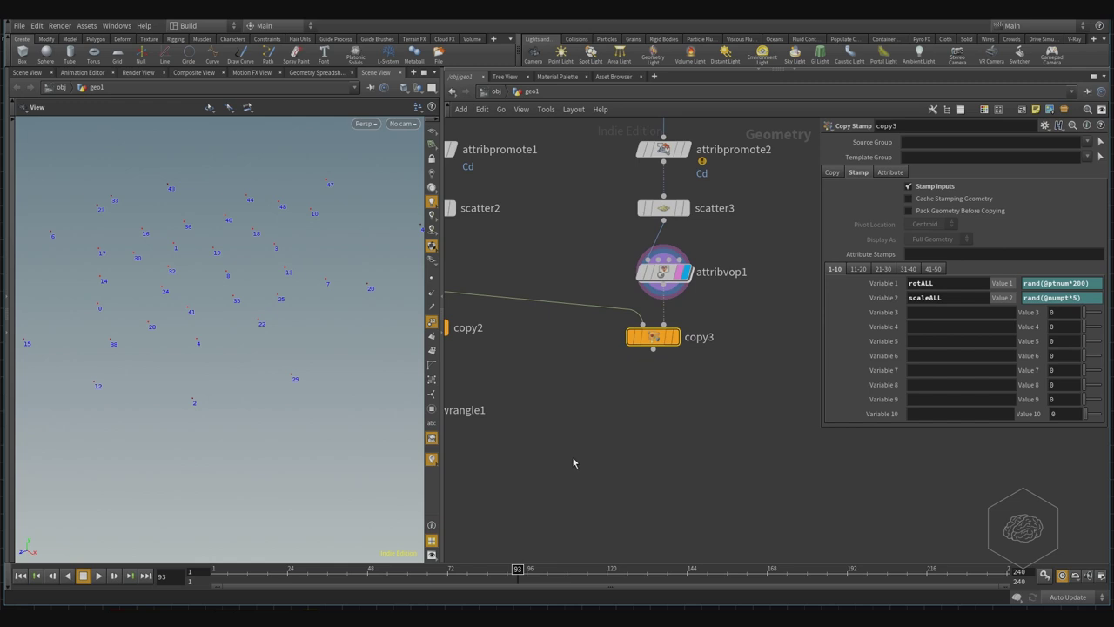
# Duplicate transform1 and place the duplicate between convert1 and copy3
pyautogui.scroll(-4, 574, 462)
pyautogui.click(529, 344)
pyautogui.keyDown('alt'); pyautogui.moveTo(528, 343); pyautogui.dragTo(723, 376); pyautogui.keyUp('alt')
# Delete the expression channels from transform2's Rotate and Uniform Scale parameters
pyautogui.rightClick(878, 203)
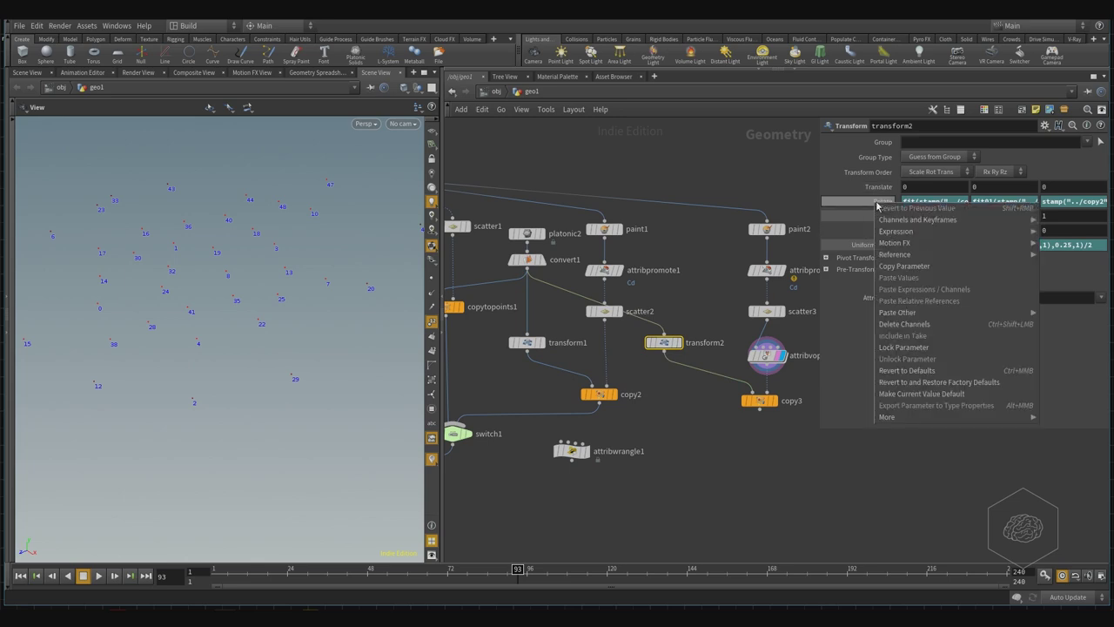
pyautogui.click(945, 324)
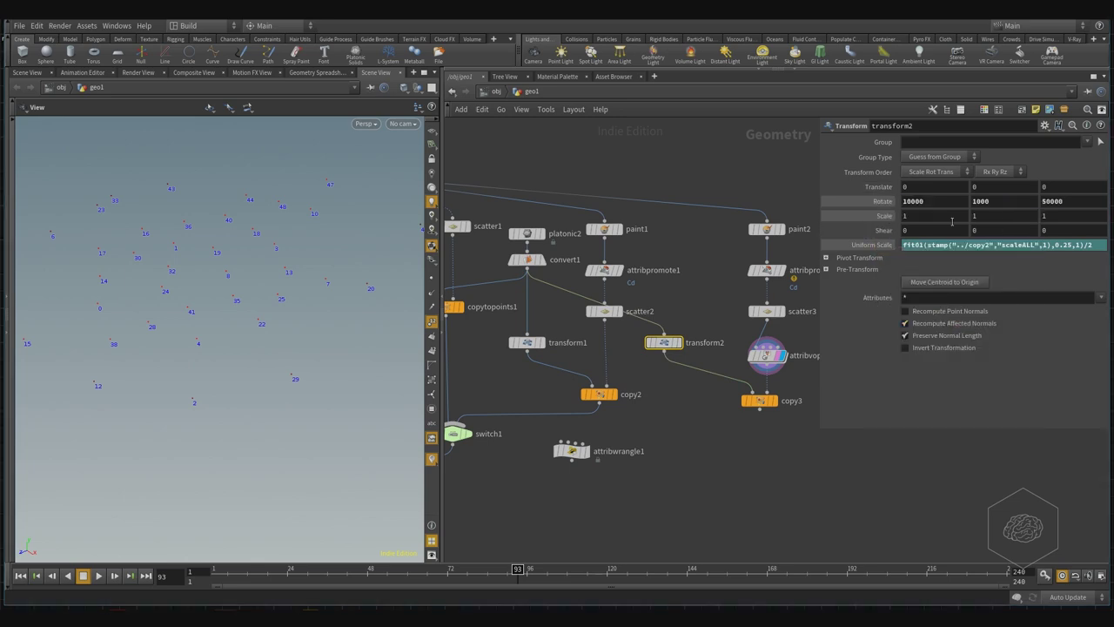
pyautogui.rightClick(878, 251)
pyautogui.moveTo(938, 359)
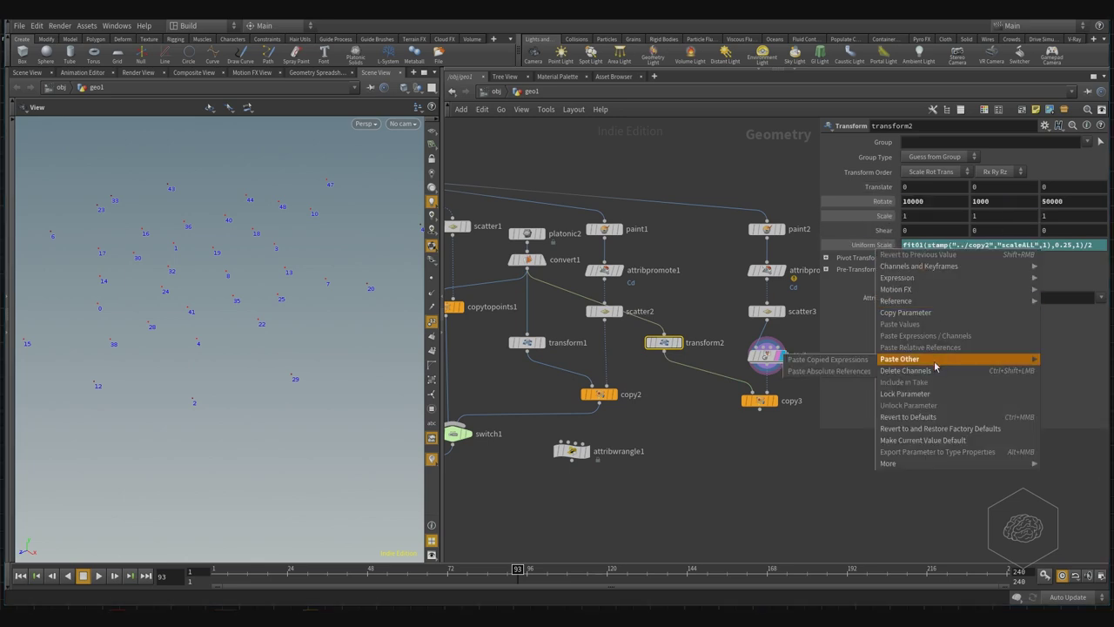
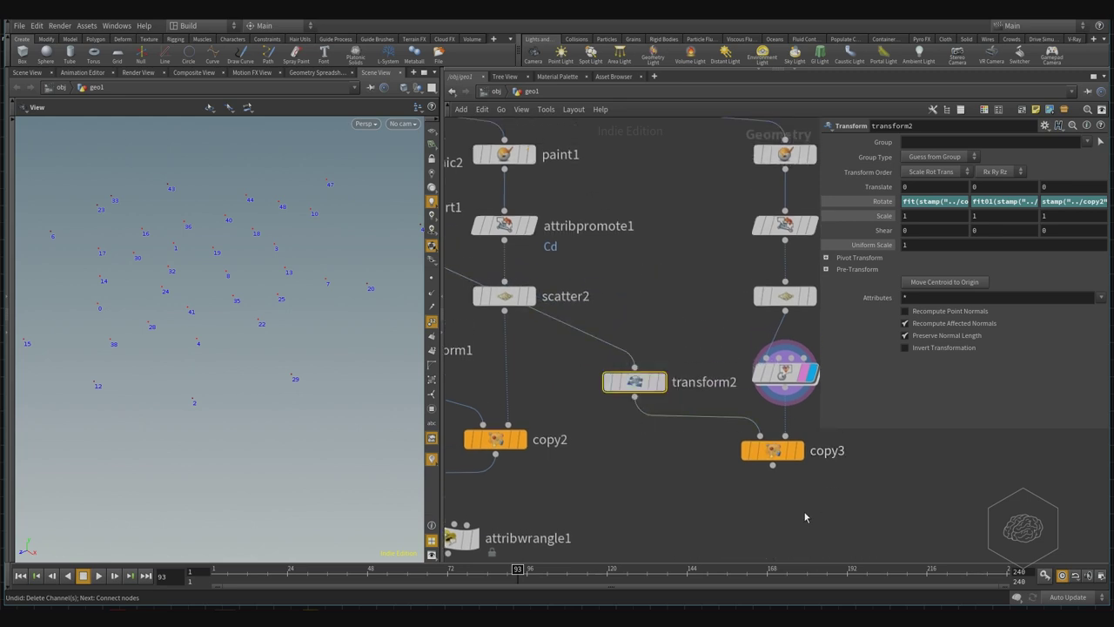
# Lower copy3 to leave more space below attribvop1 and select transform2 to show its parameters
pyautogui.click(771, 422)
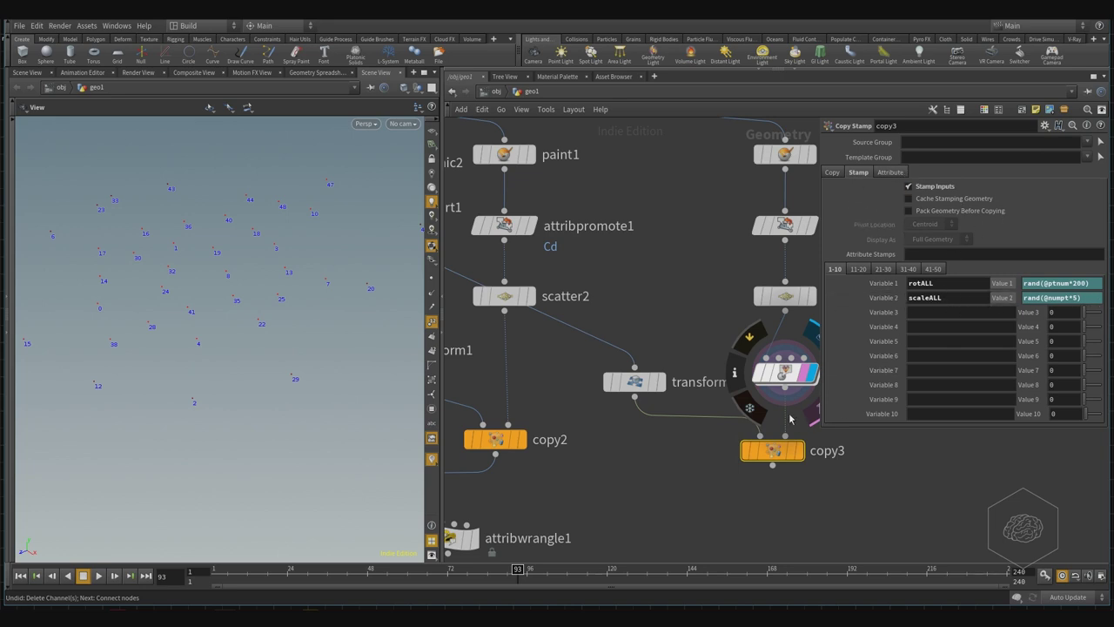
pyautogui.moveTo(772, 451); pyautogui.dragTo(773, 505)
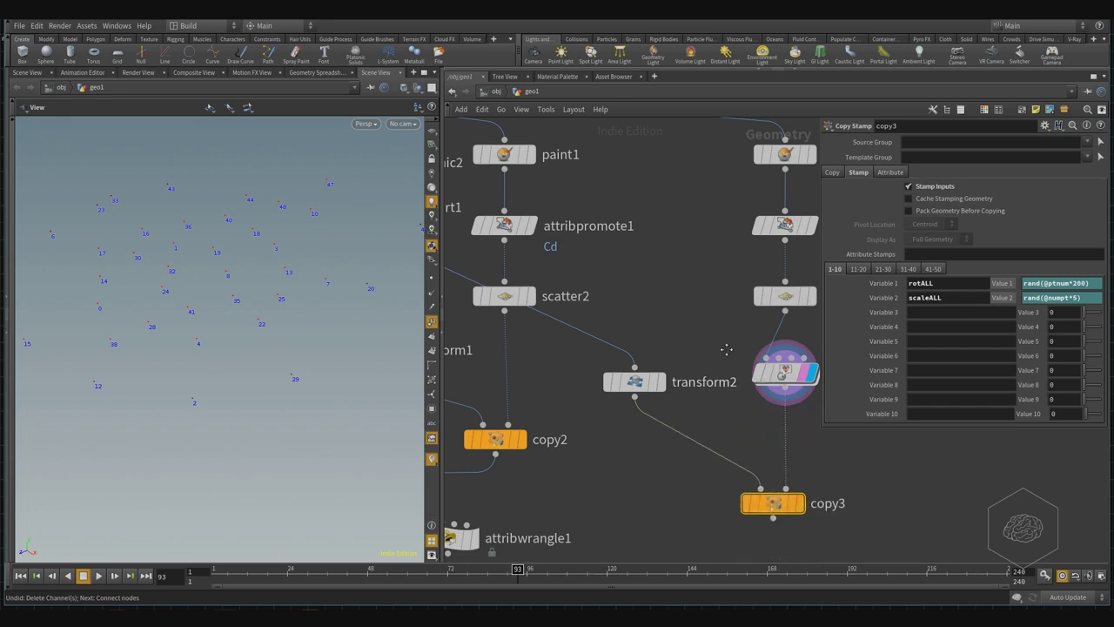
pyautogui.moveTo(725, 349); pyautogui.dragTo(679, 323, button='middle')
pyautogui.moveTo(644, 279); pyautogui.dragTo(590, 442)
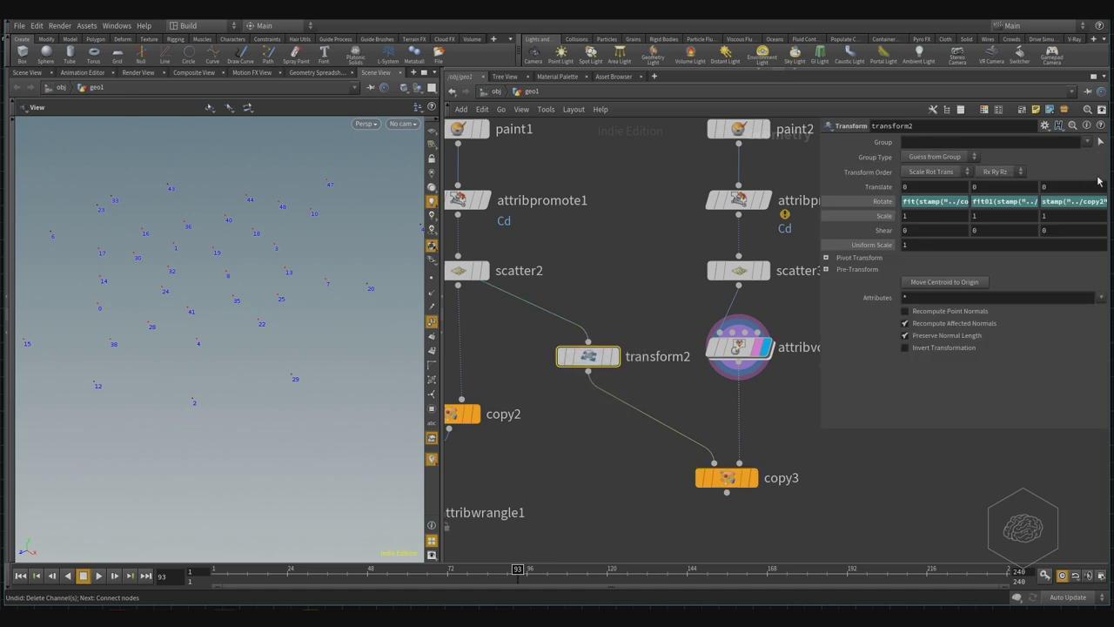
# Display copy3, turn off the point numbers in the viewport, and view the copied teapots
pyautogui.moveTo(767, 442)
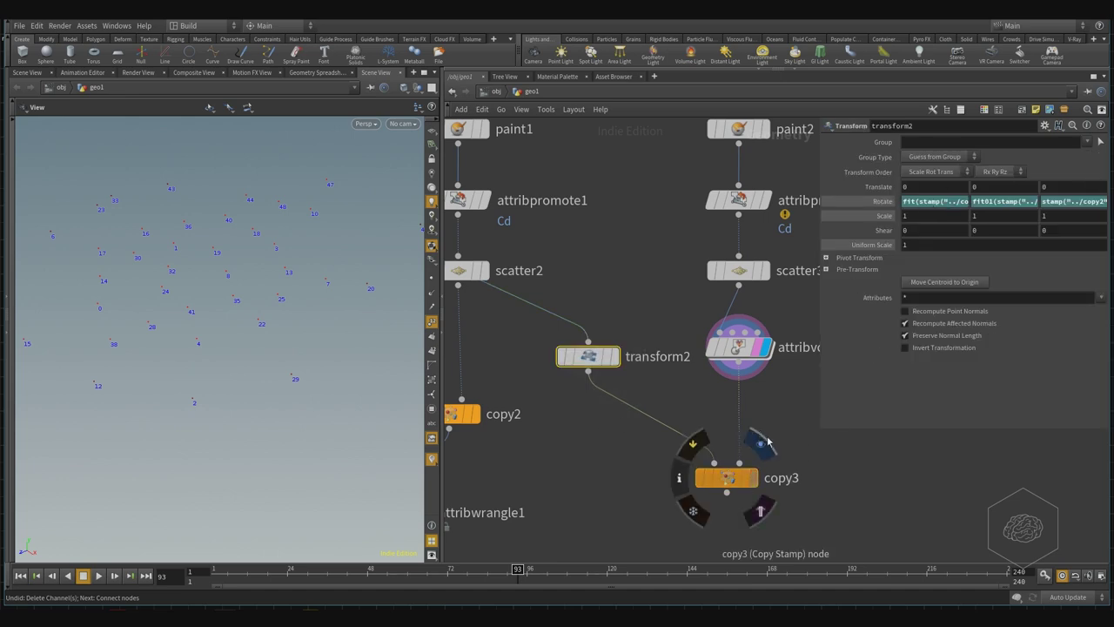
pyautogui.click(733, 479)
pyautogui.click(754, 479)
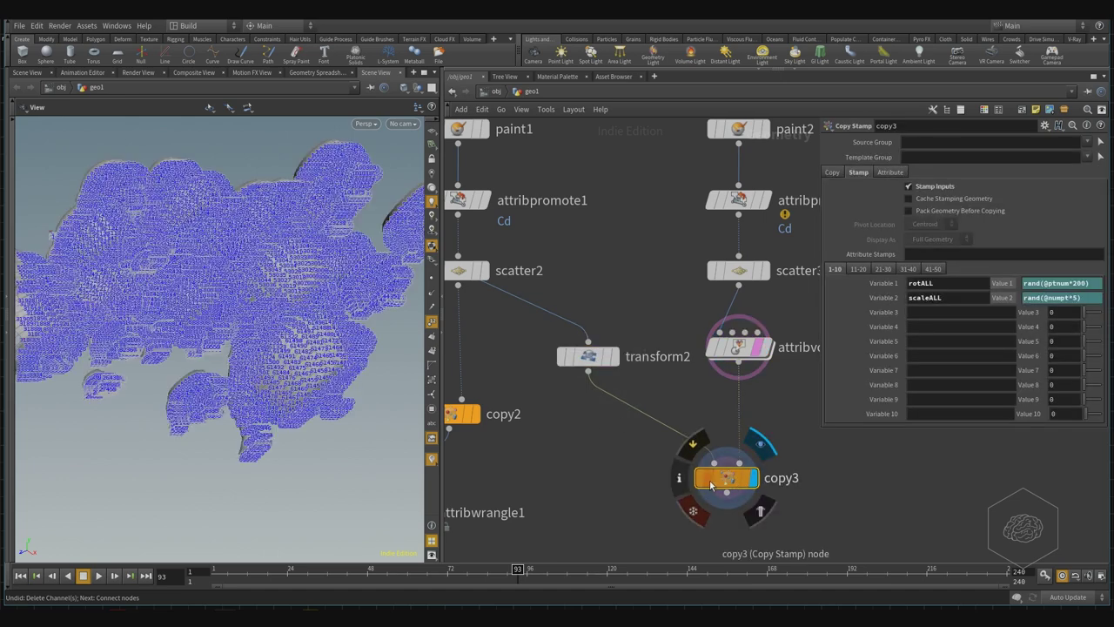
pyautogui.click(429, 322)
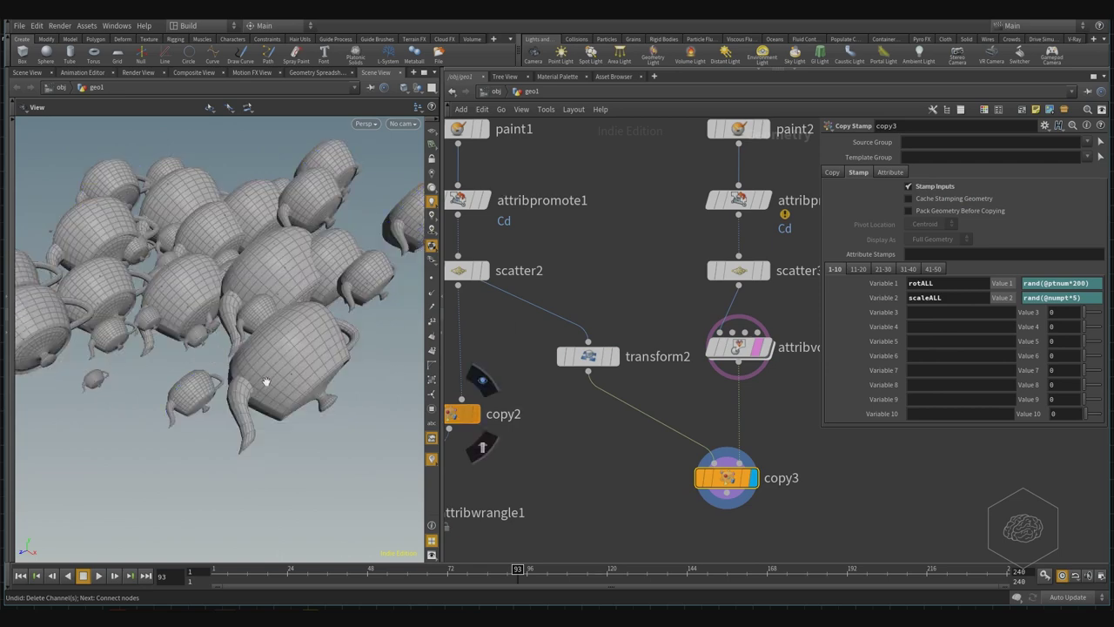
pyautogui.moveTo(284, 325); pyautogui.dragTo(208, 360)
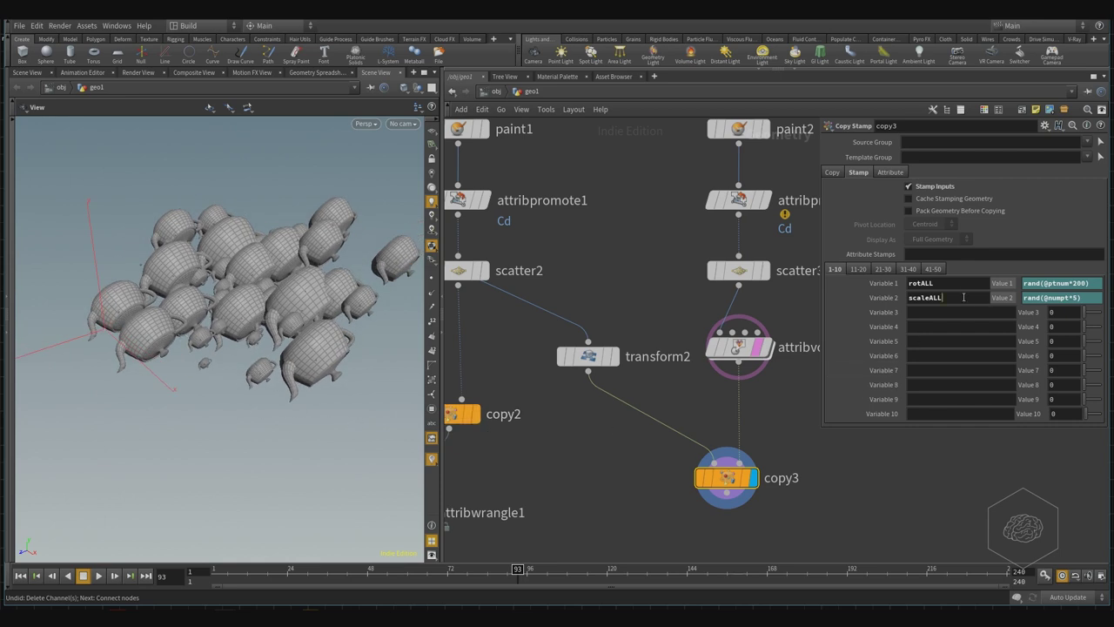
# Clear the scaleALL stamp variable on copy3 and delete its Value 2 expression and value
pyautogui.press('Return')
pyautogui.doubleClick(956, 306)
pyautogui.press('BackSpace')
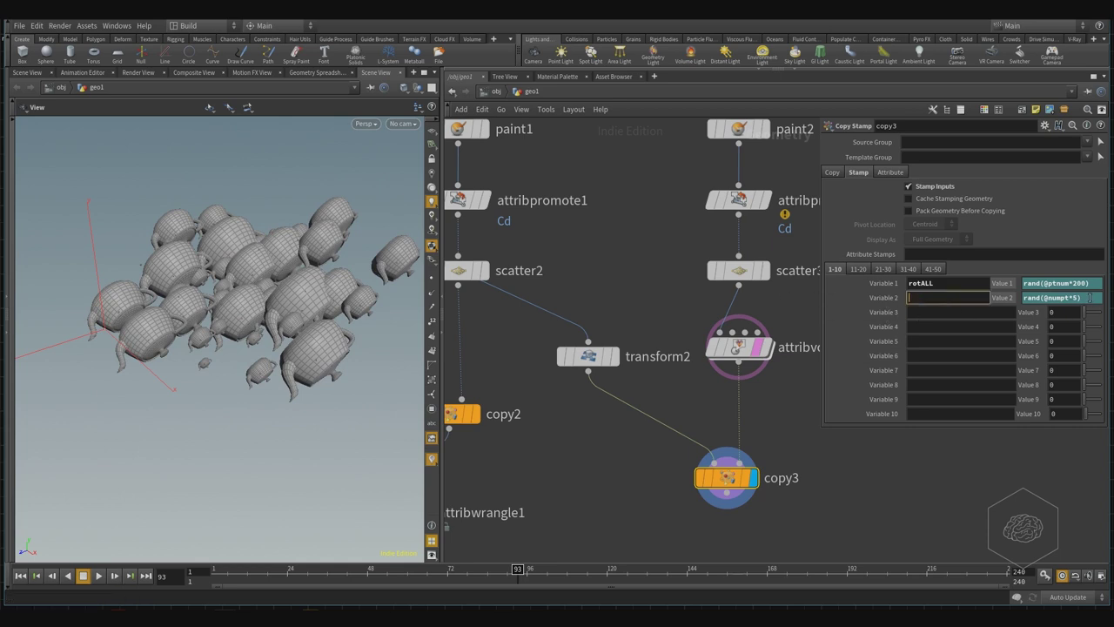
pyautogui.rightClick(1089, 297)
pyautogui.click(1016, 468)
pyautogui.rightClick(1085, 298)
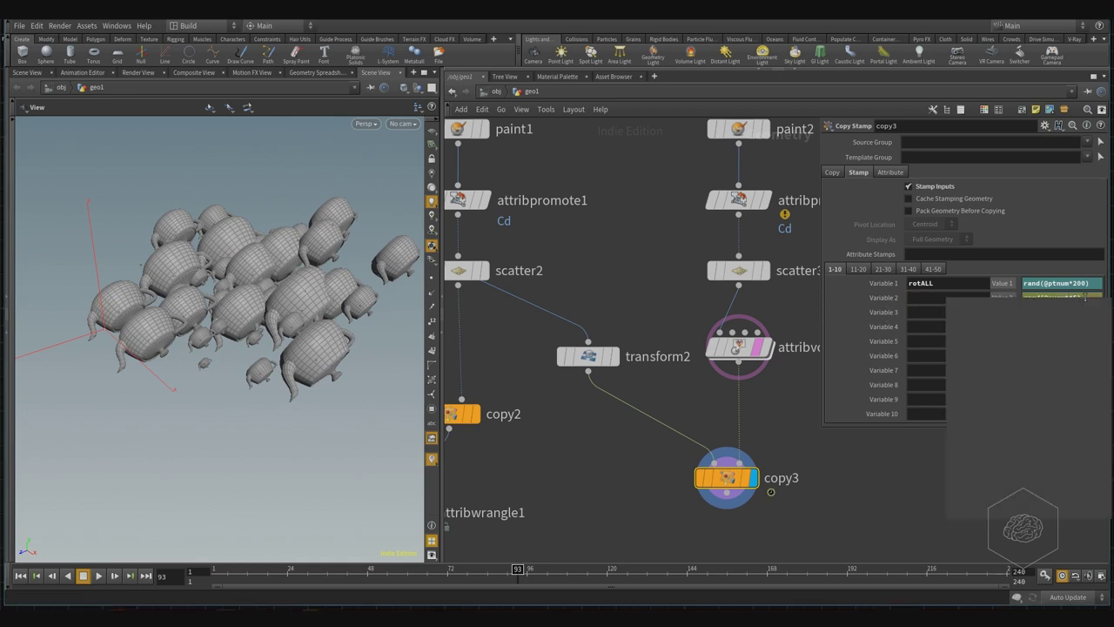
pyautogui.click(1009, 422)
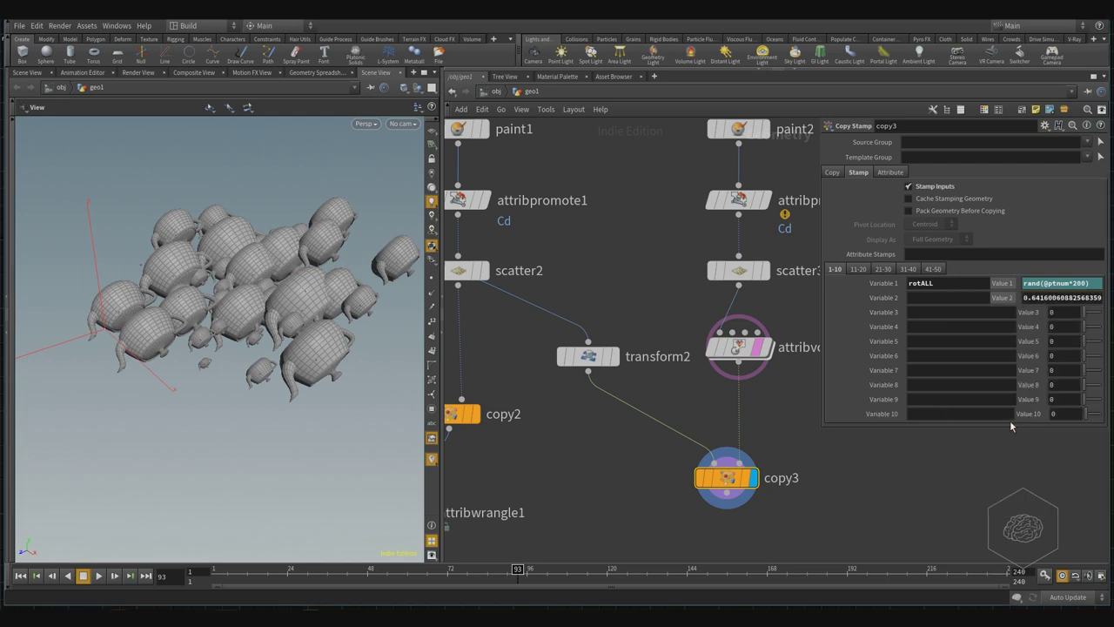
pyautogui.doubleClick(1039, 296)
pyautogui.press('BackSpace')
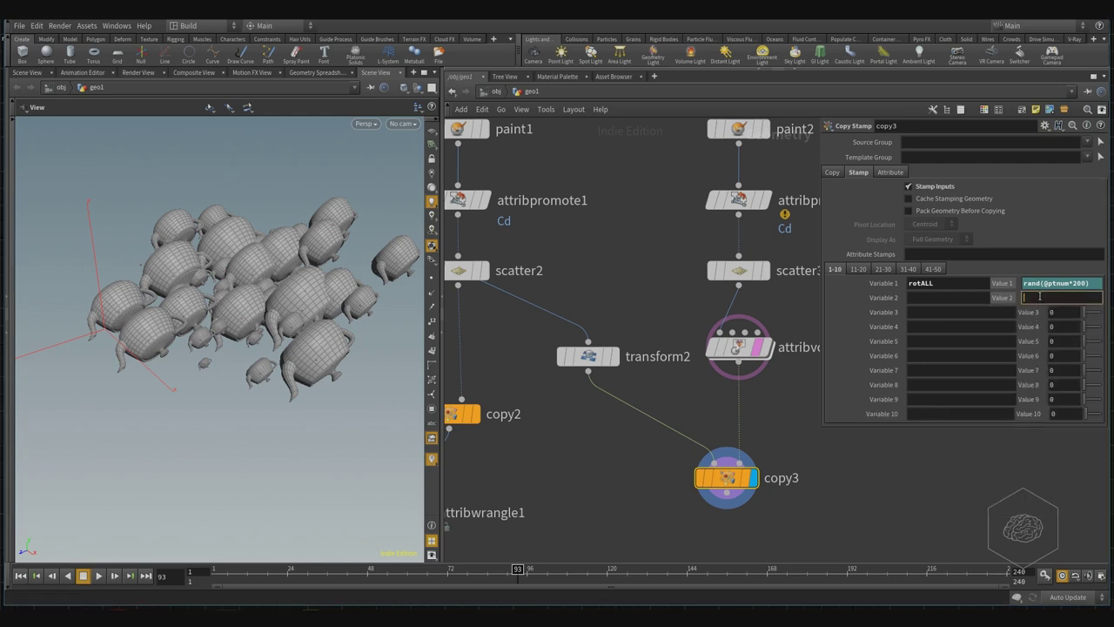
pyautogui.press('Return')
# Enable Use Template Point Attributes in copy3's attribute settings
pyautogui.click(895, 173)
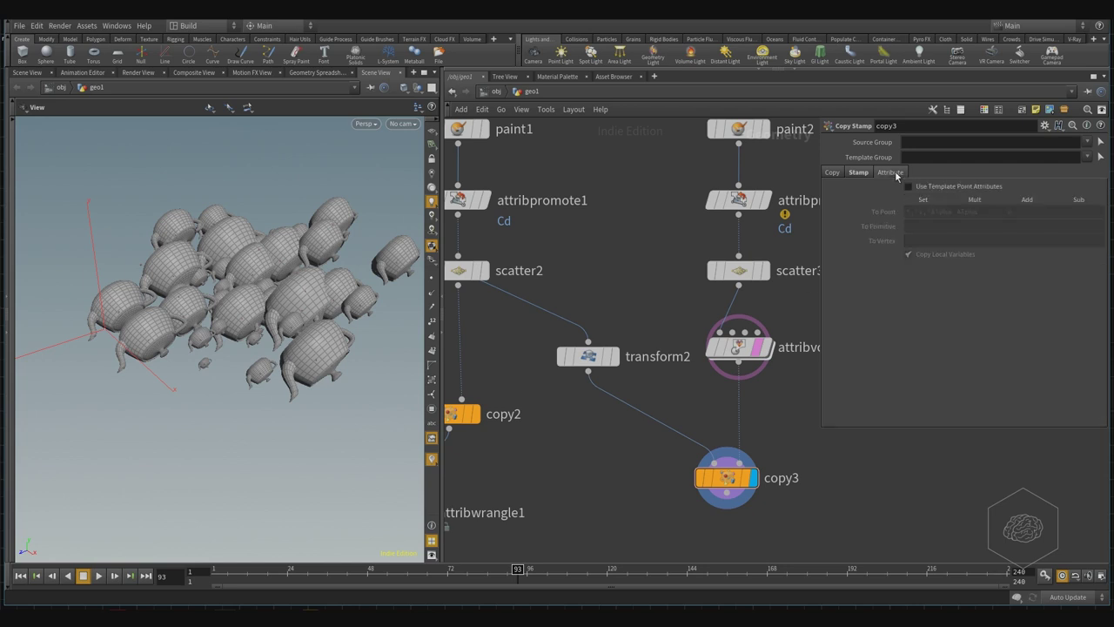
pyautogui.click(959, 186)
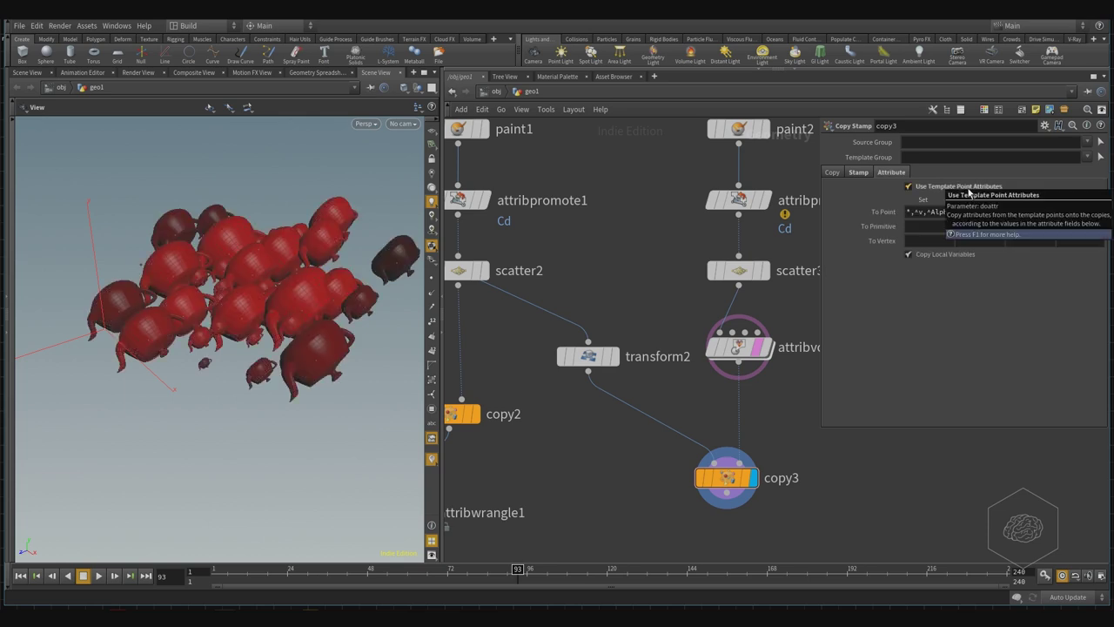
# Review the paint2 branch feeding copy3, examining the settings of scatter3 and copy3
pyautogui.moveTo(627, 230)
pyautogui.mouseDown(button='middle')
pyautogui.moveTo(568, 259)
pyautogui.moveTo(560, 286)
pyautogui.mouseUp(button='middle')
pyautogui.scroll(-3, 553, 246)
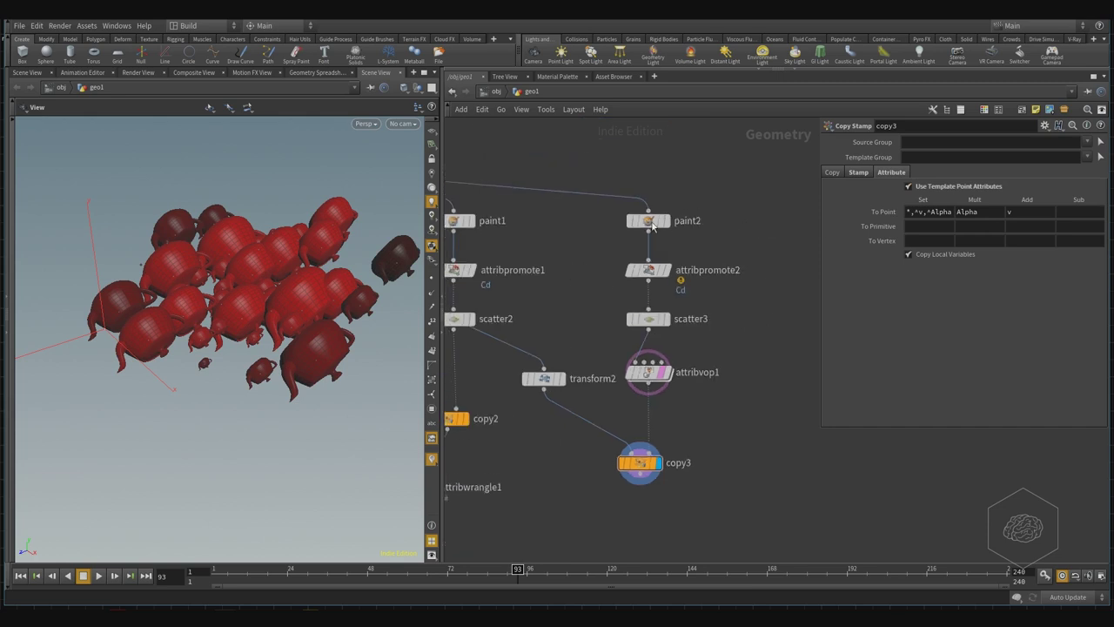
pyautogui.moveTo(695, 170); pyautogui.dragTo(628, 436)
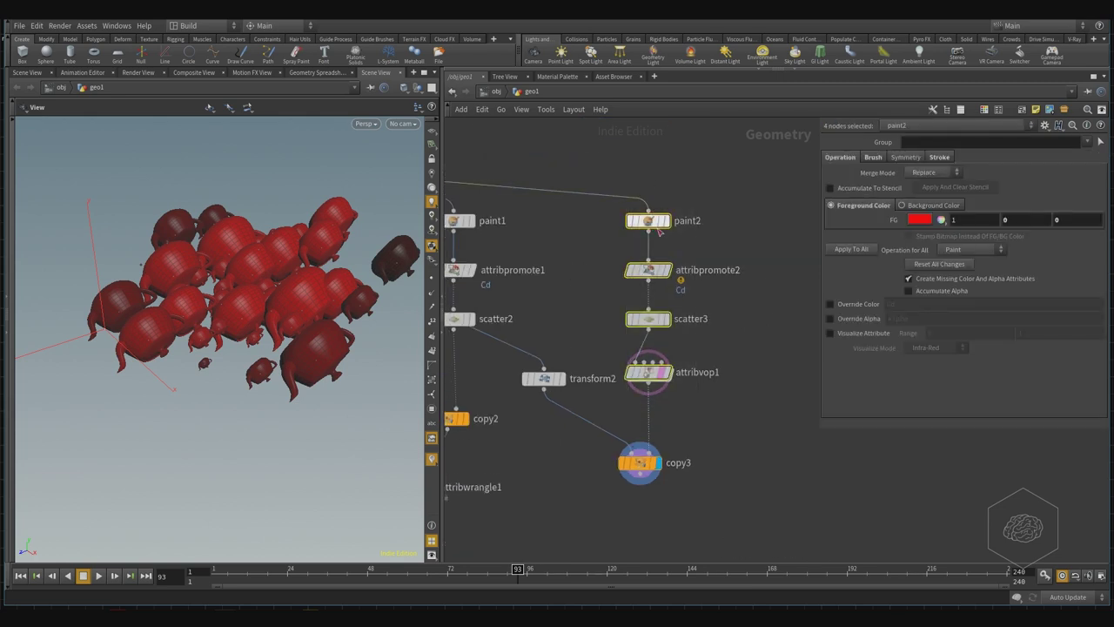
pyautogui.click(655, 324)
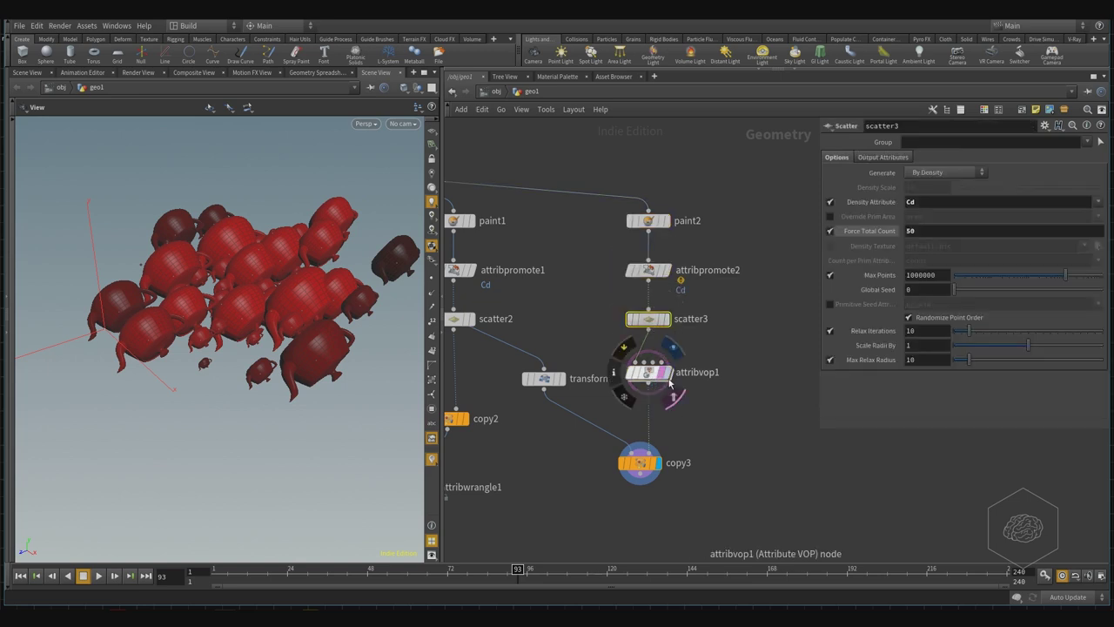
pyautogui.moveTo(735, 389); pyautogui.dragTo(748, 292, button='middle')
pyautogui.click(677, 274)
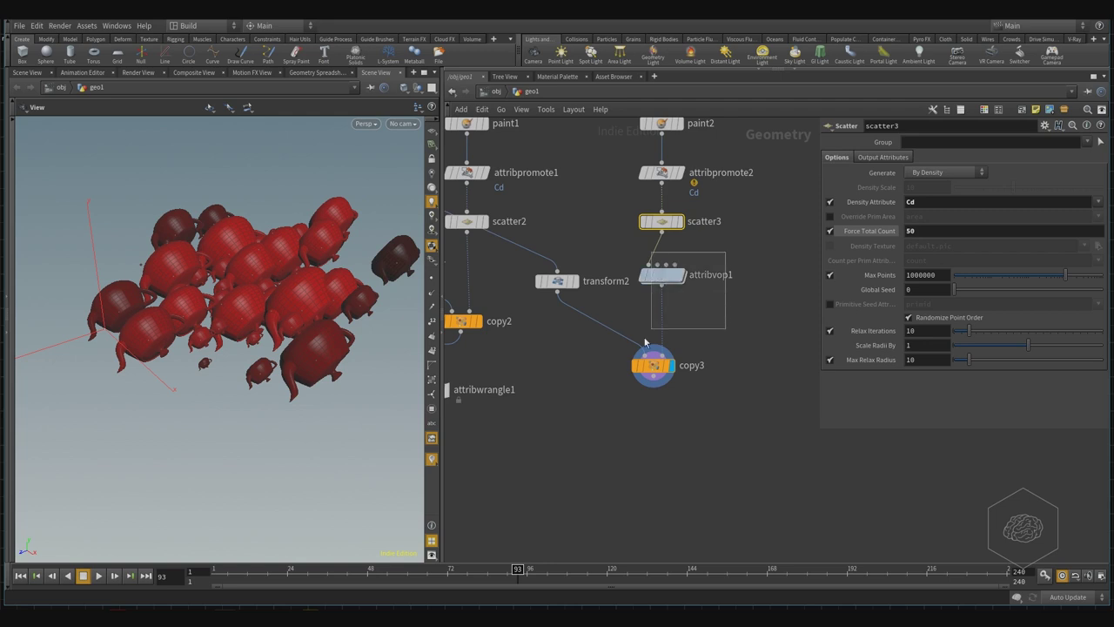
pyautogui.click(658, 366)
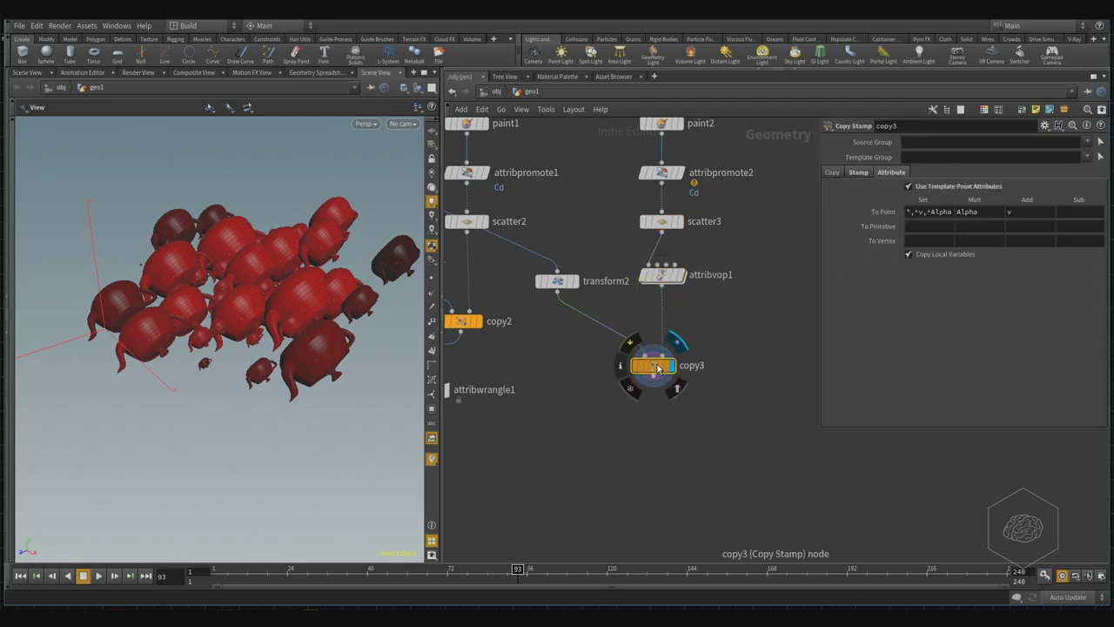
# Adjust attribvop1's random scale range to a min_scale of 0.256 and a max_scale of 0.534
pyautogui.click(667, 278)
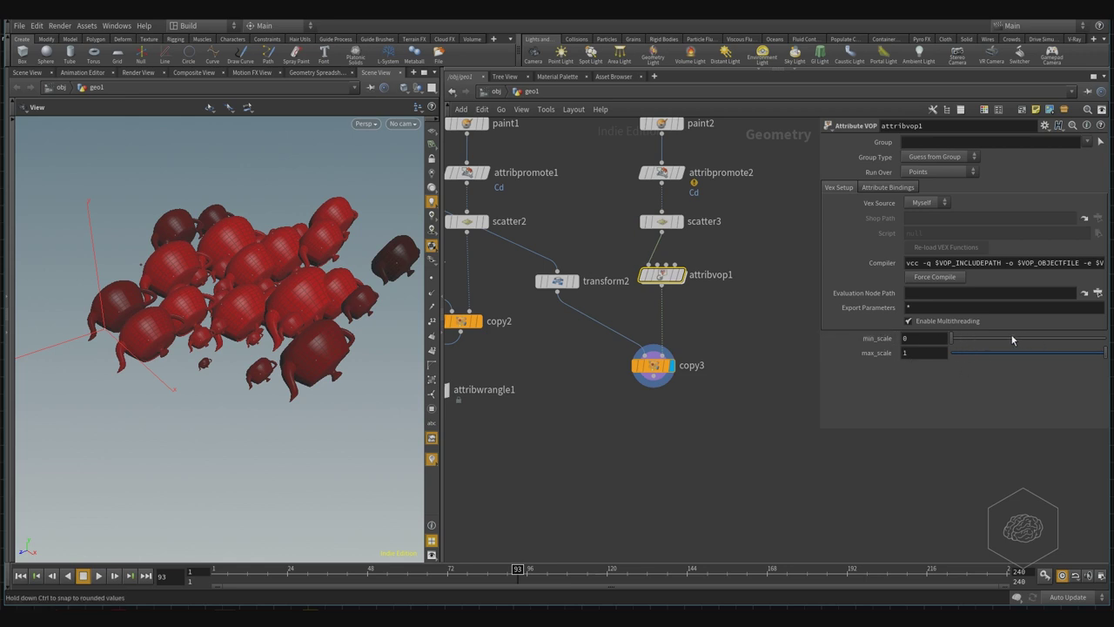
pyautogui.click(966, 339)
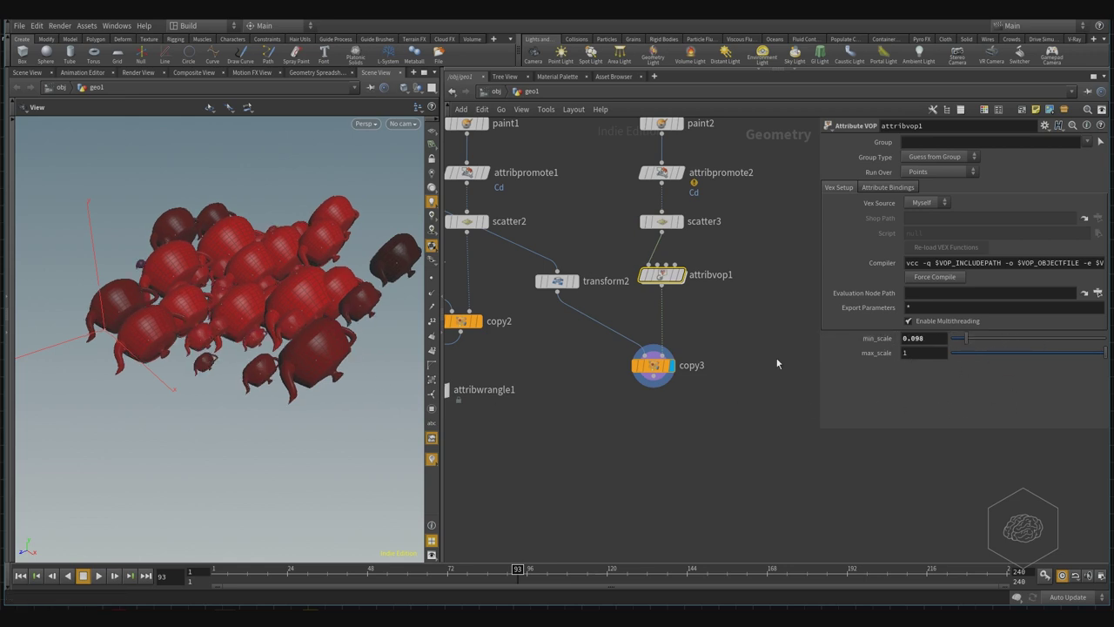
pyautogui.click(1021, 354)
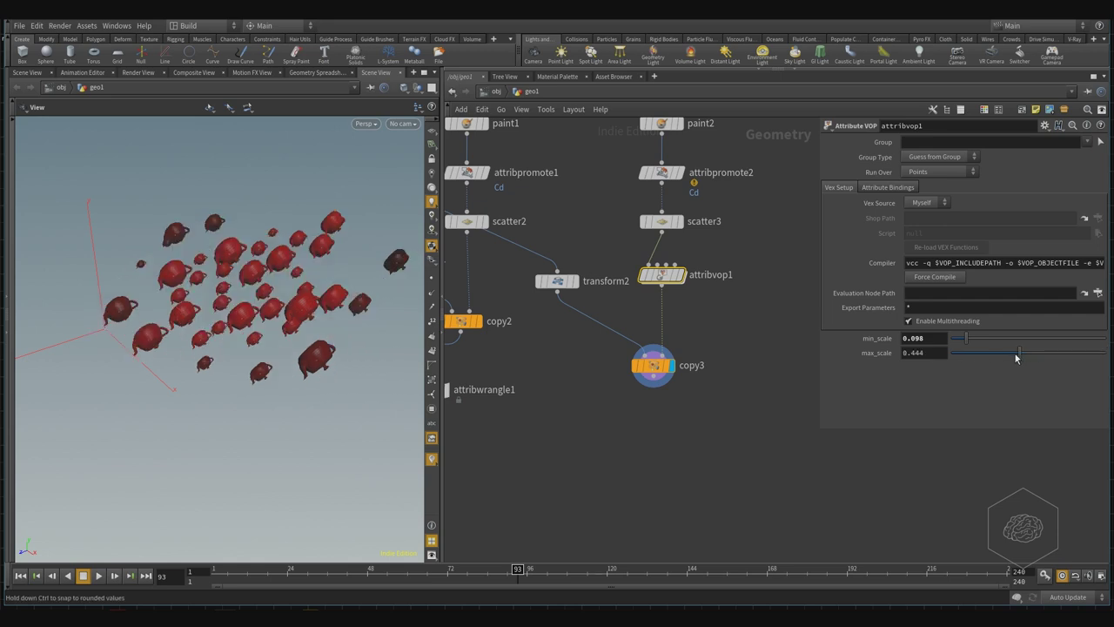
pyautogui.click(1015, 354)
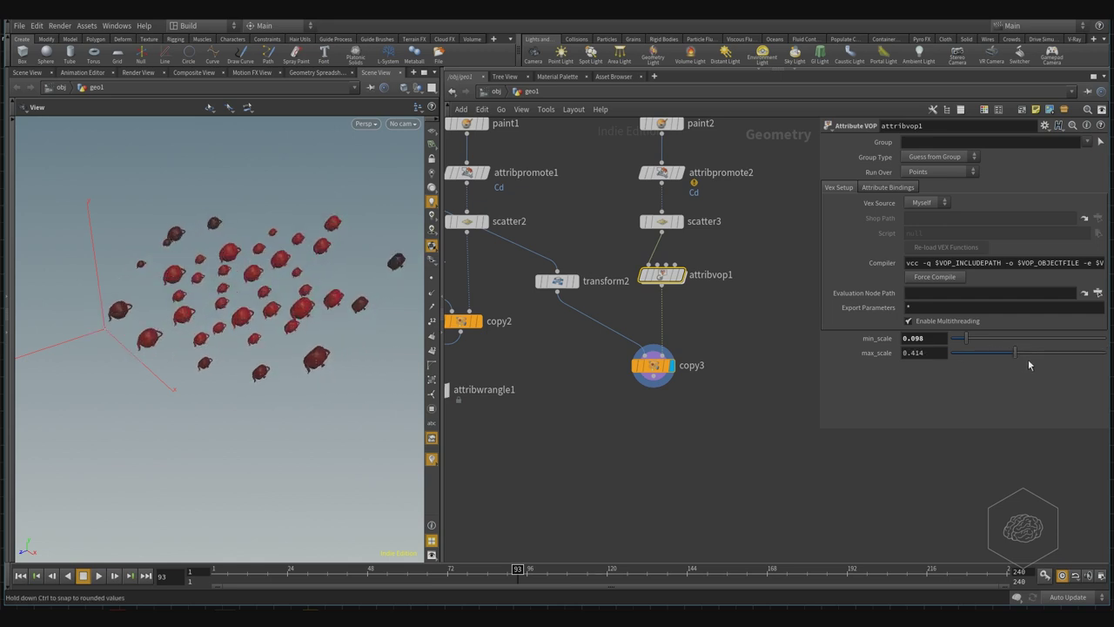
pyautogui.click(1031, 353)
pyautogui.click(1018, 353)
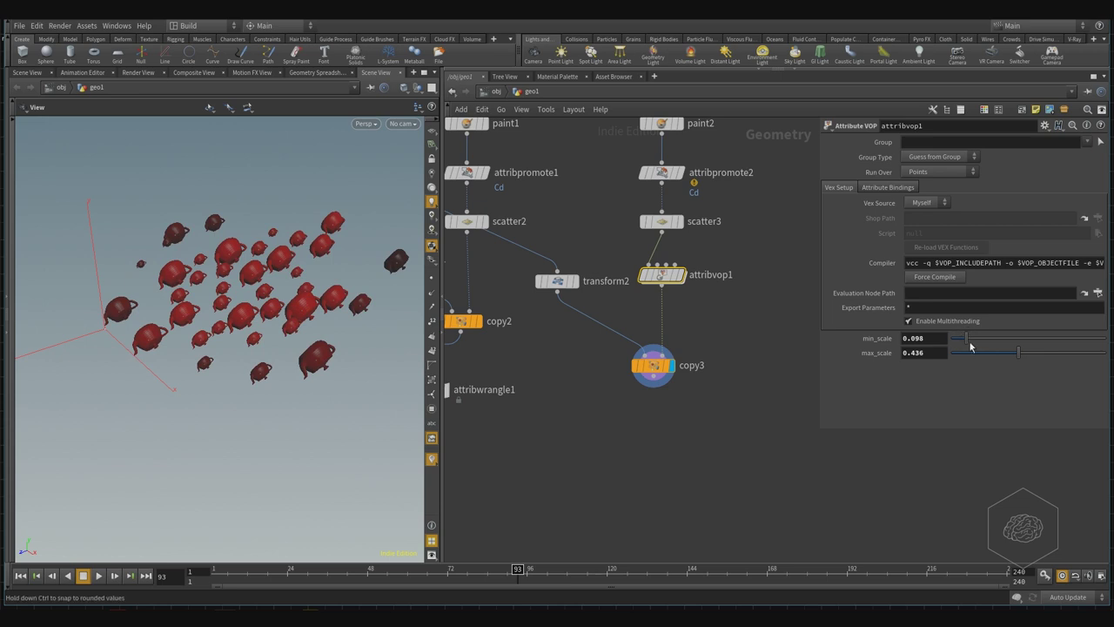
pyautogui.moveTo(966, 339); pyautogui.dragTo(1033, 355)
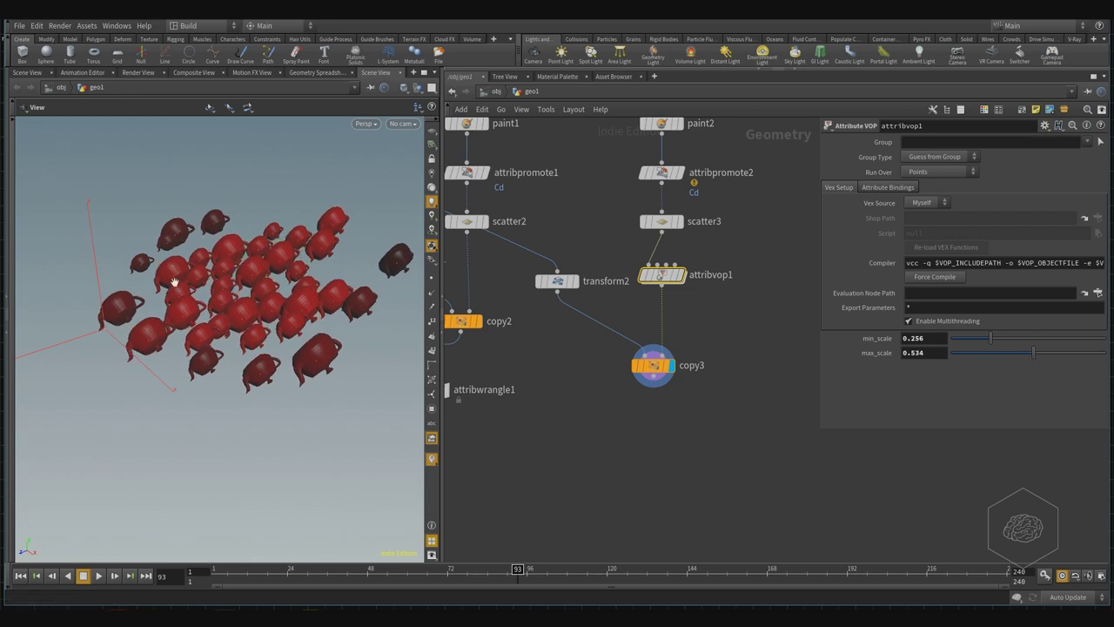
# Add an Attribute Delete node and insert it on the wire between attribvop1 and copy3
pyautogui.moveTo(527, 365); pyautogui.dragTo(604, 398, button='middle')
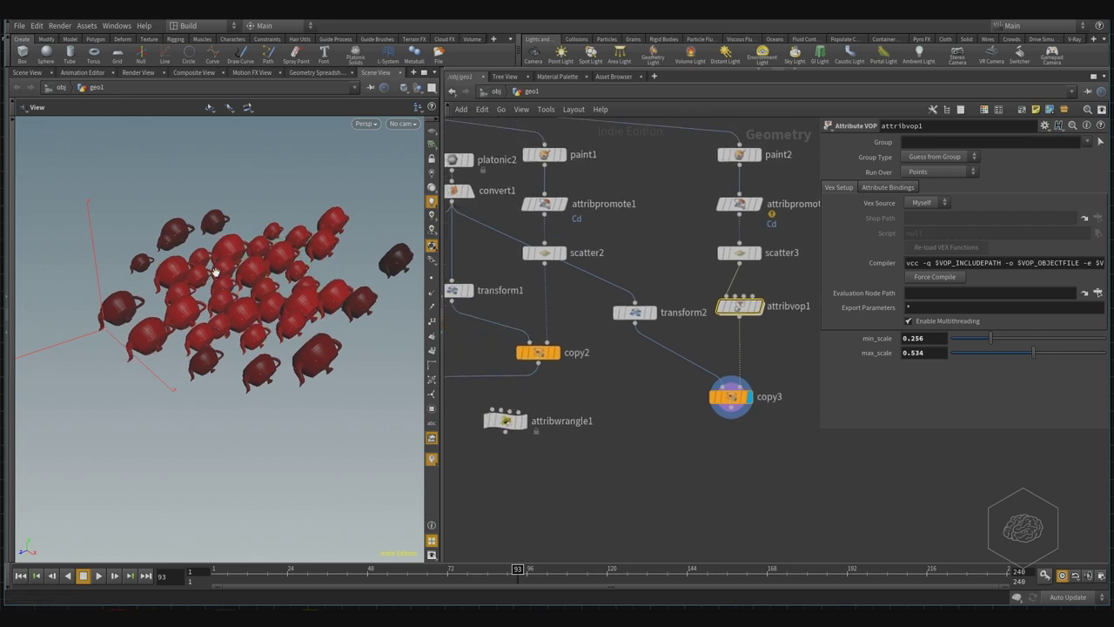
pyautogui.moveTo(763, 386); pyautogui.dragTo(676, 405, button='middle')
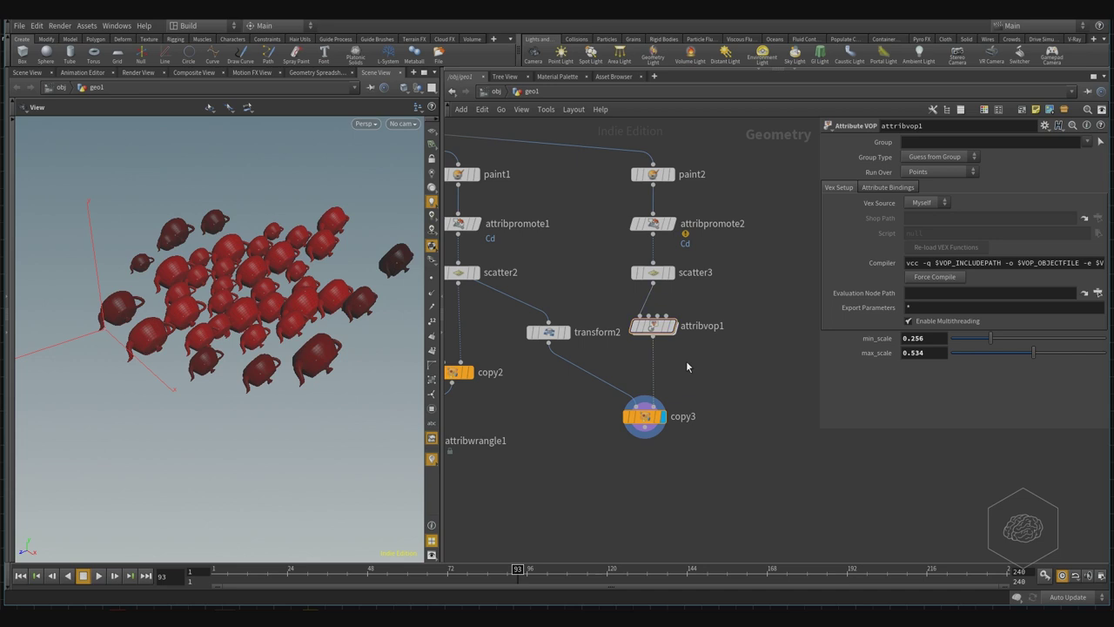
pyautogui.press('Tab')
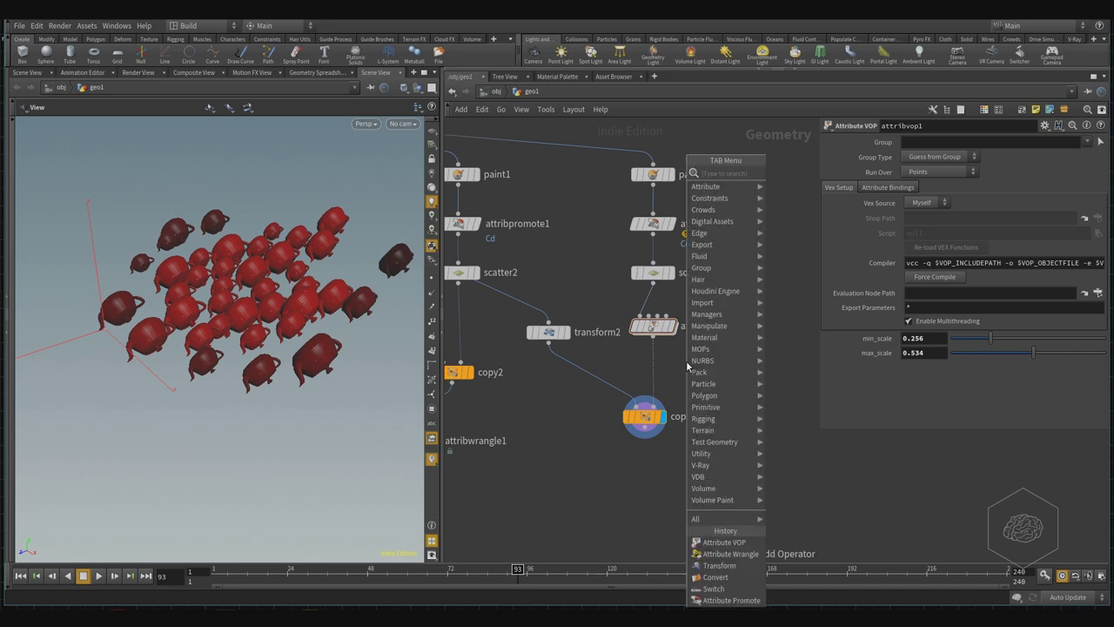
pyautogui.write('delete attr')
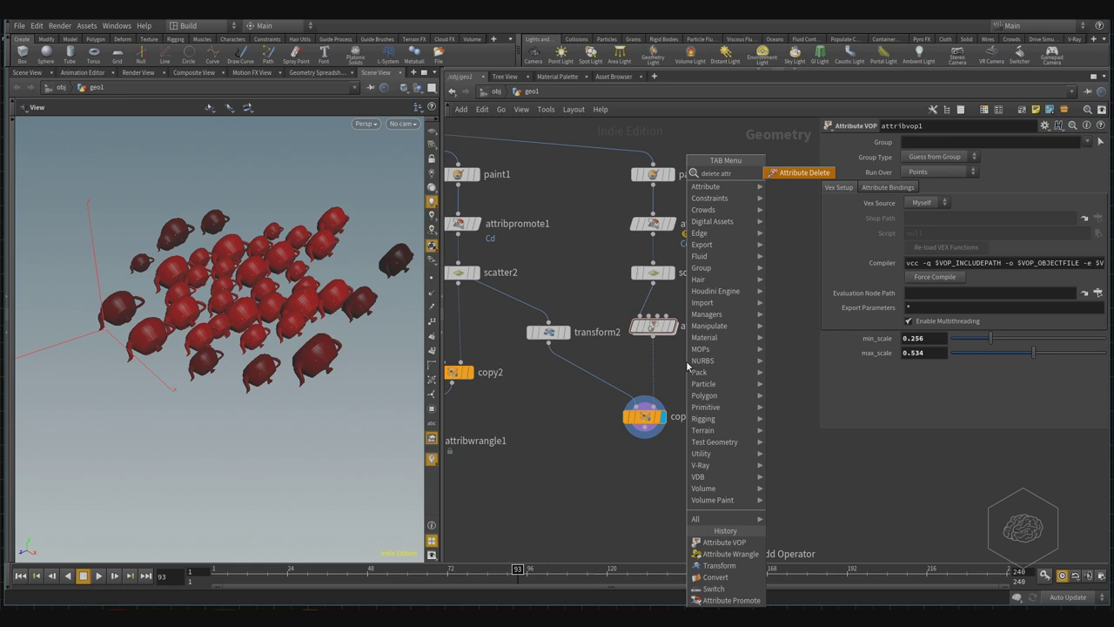
pyautogui.press('Return')
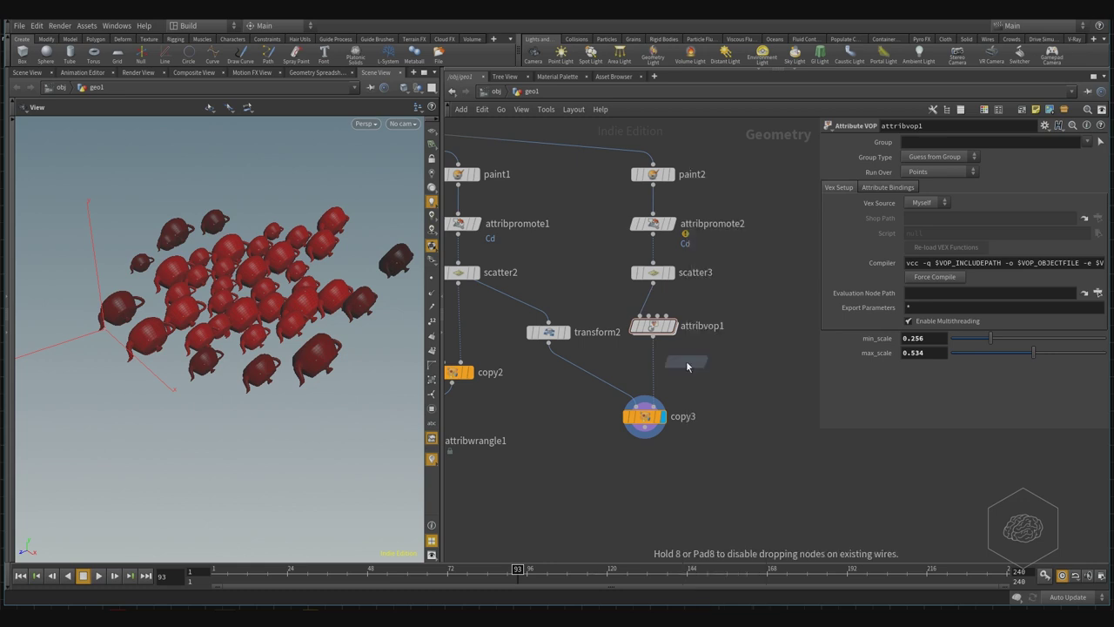
pyautogui.click(710, 367)
pyautogui.moveTo(711, 369); pyautogui.dragTo(654, 367)
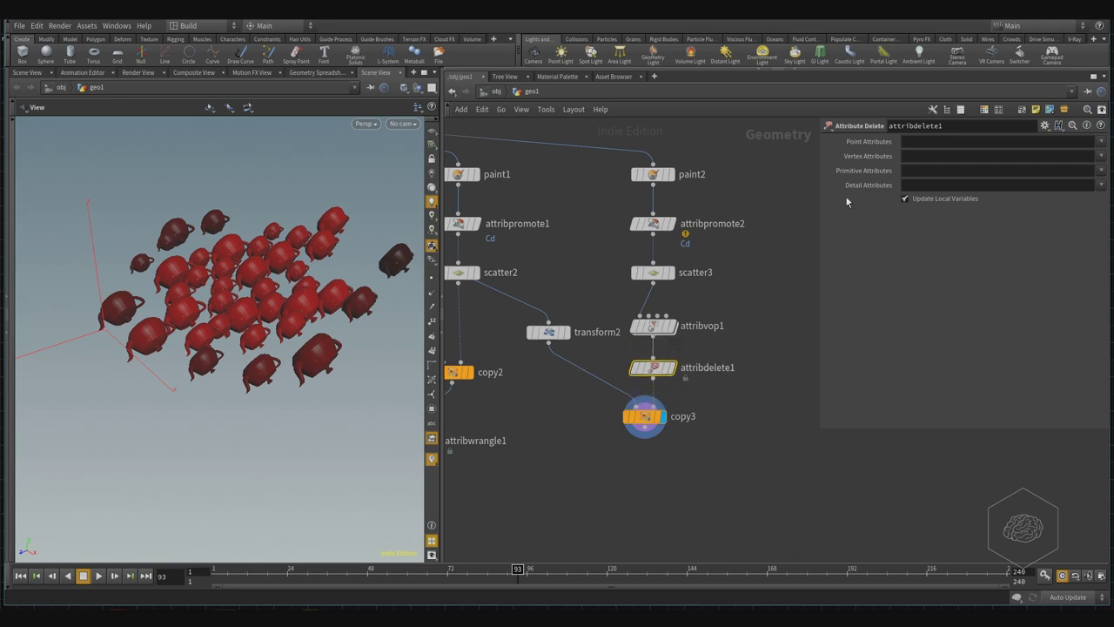
# Choose Color (Cd) as the point attribute for attribdelete1 to remove
pyautogui.click(1100, 141)
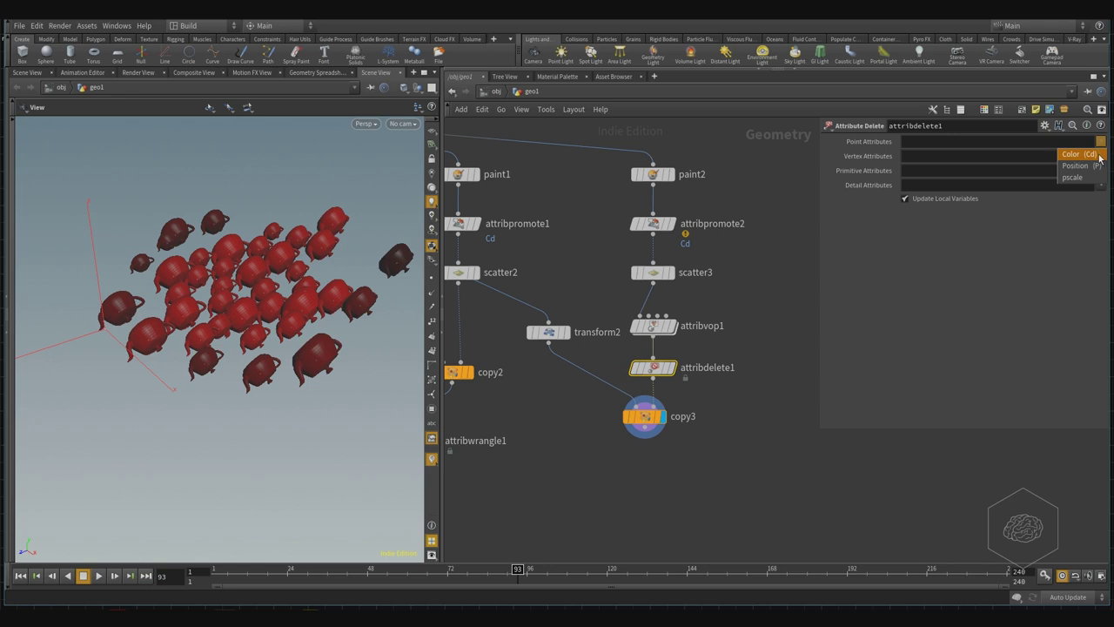
pyautogui.click(1098, 155)
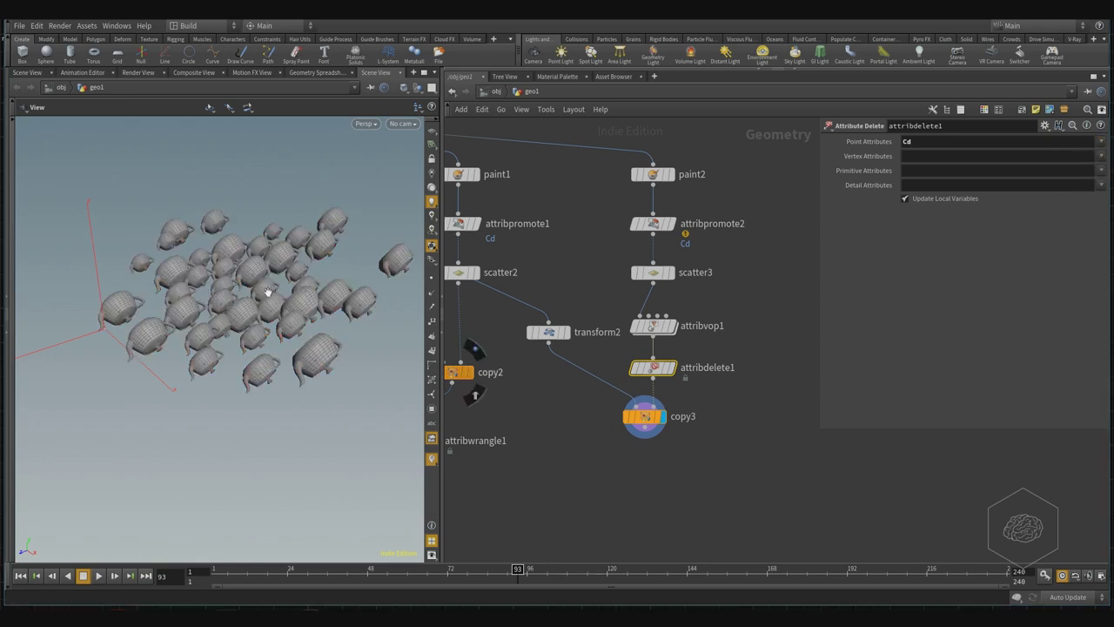
# Detach attribdelete1 from its wire, reconnect it below copy3's output, and display it
pyautogui.moveTo(651, 373)
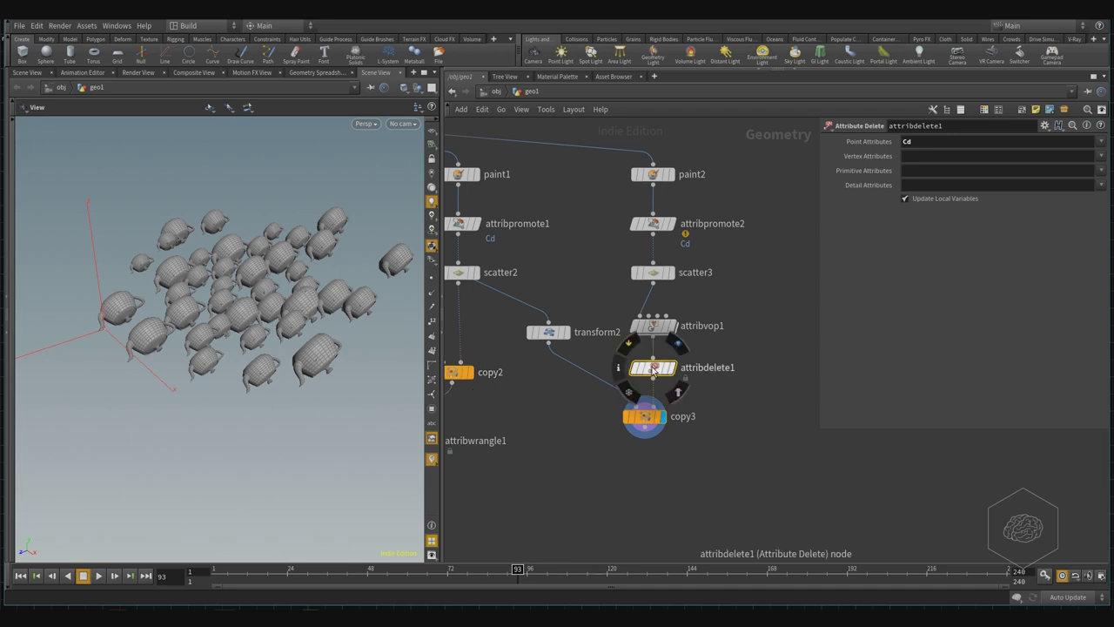
pyautogui.moveTo(653, 373); pyautogui.dragTo(644, 481)
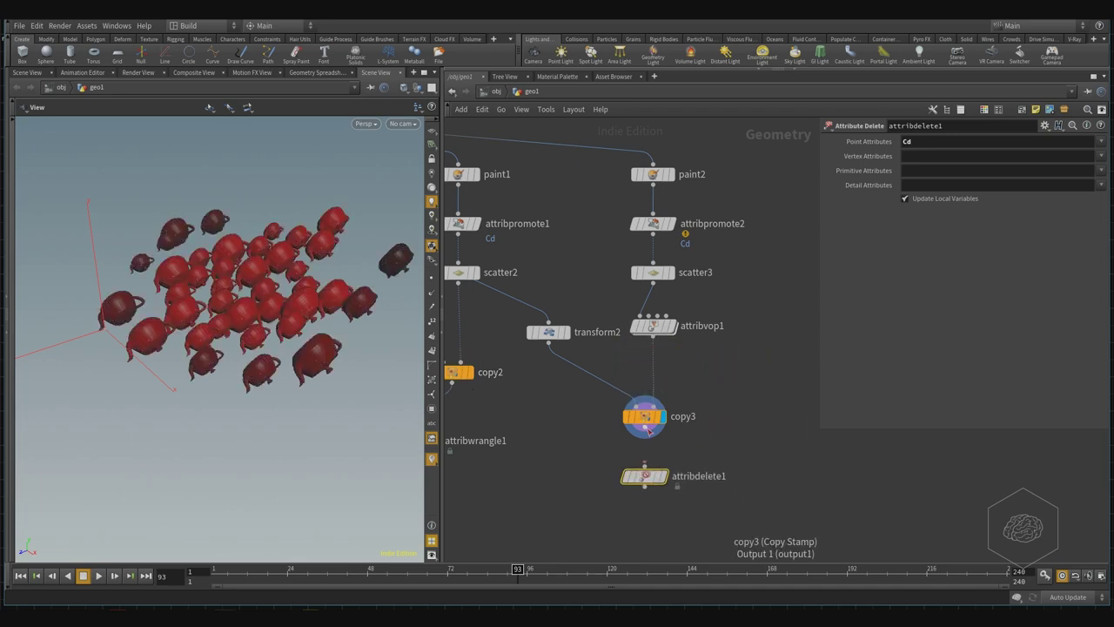
pyautogui.click(644, 428)
pyautogui.click(645, 467)
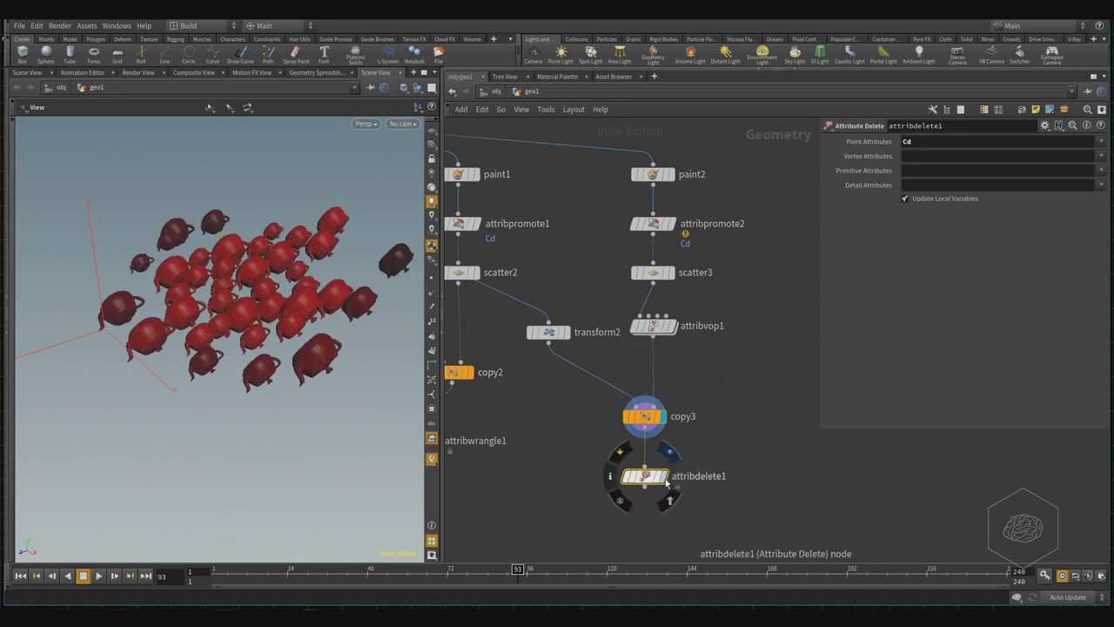
pyautogui.click(669, 452)
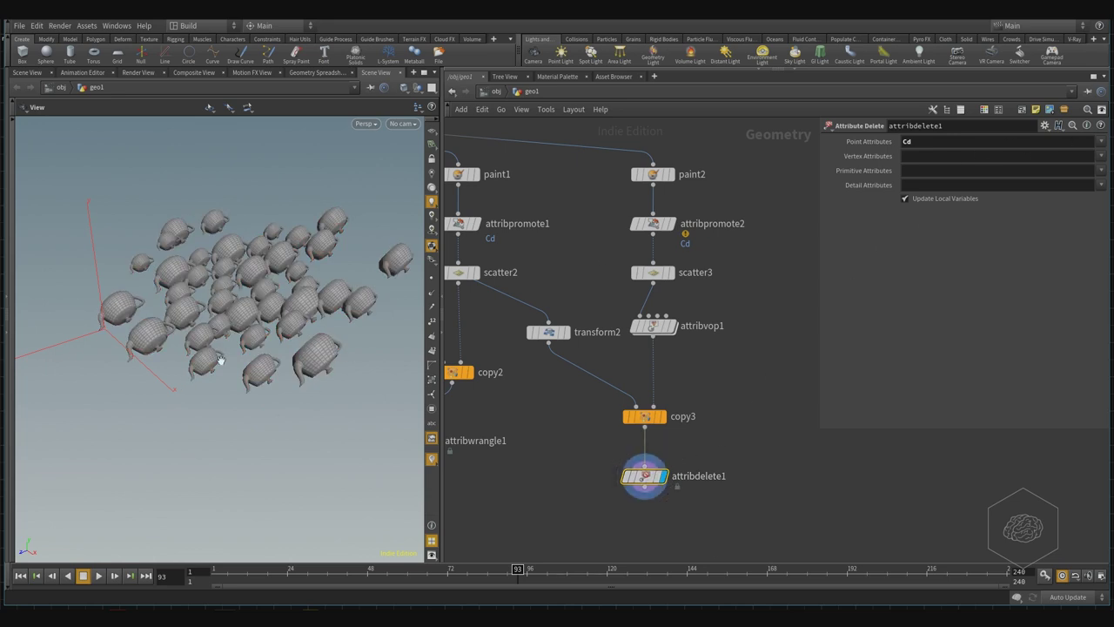
# Select copy3 and show its stamp variables
pyautogui.moveTo(589, 502); pyautogui.dragTo(661, 408, button='middle')
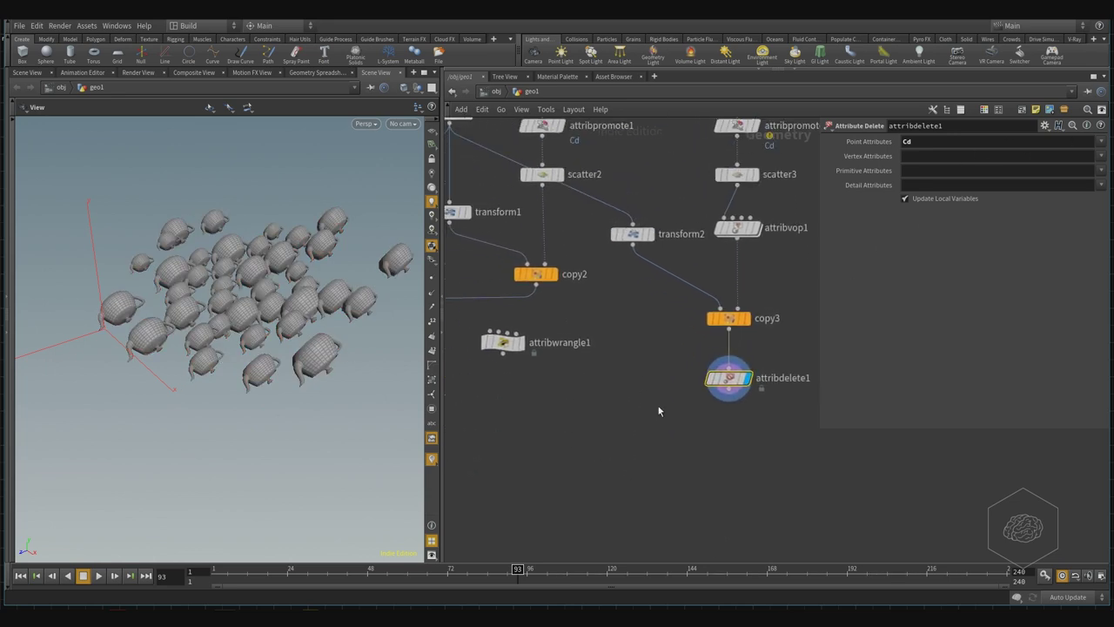
pyautogui.moveTo(709, 350); pyautogui.dragTo(674, 354)
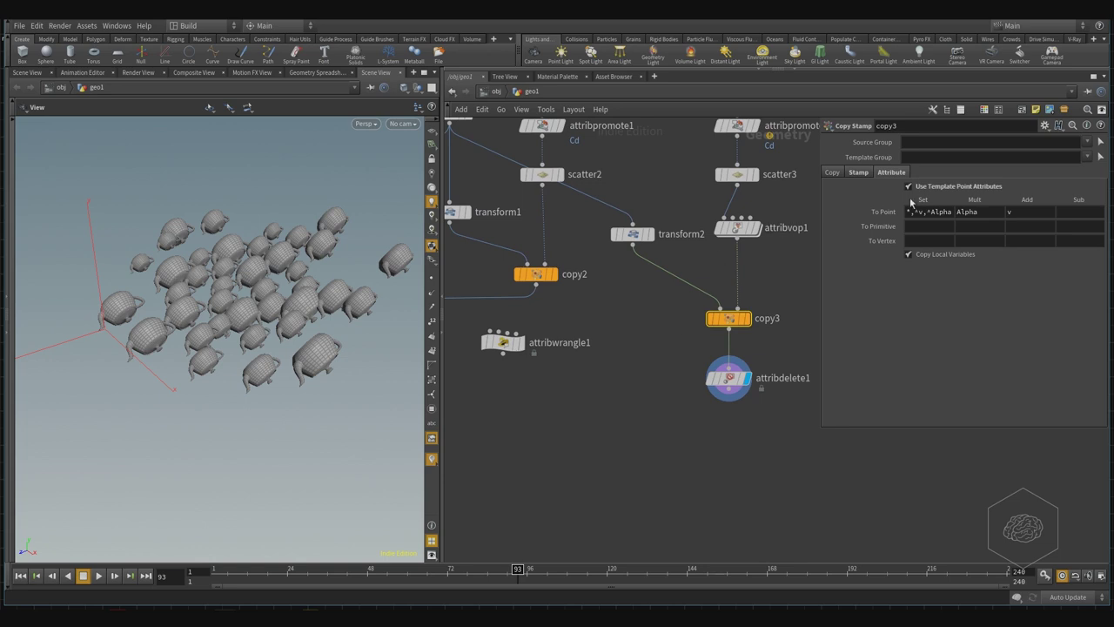
pyautogui.click(860, 177)
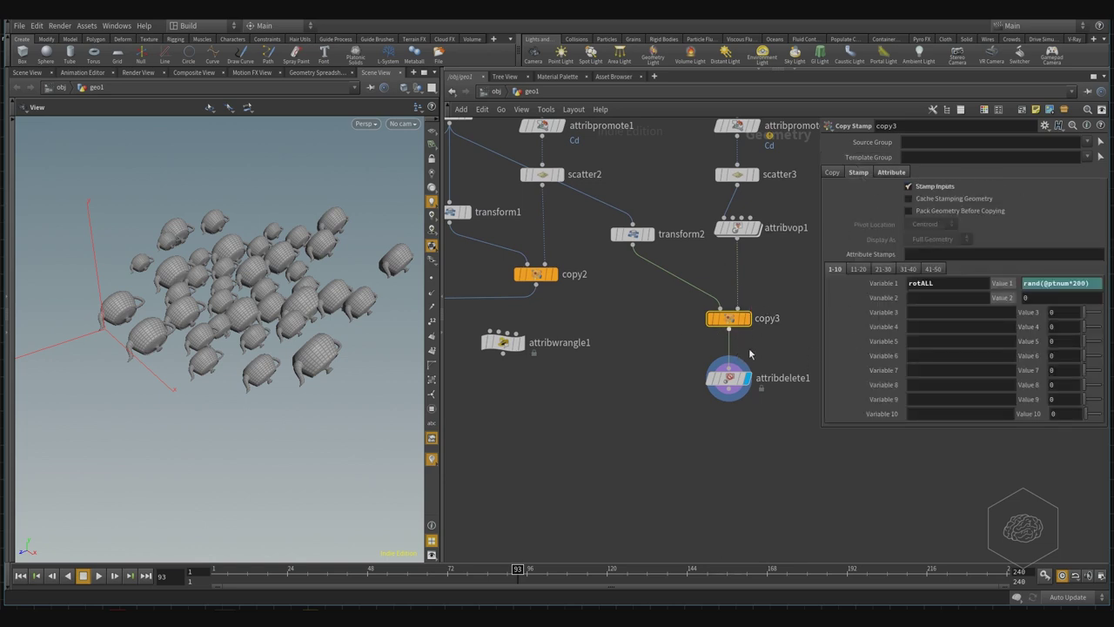
# Move the unconnected attribwrangle1 node to the empty area below and right of attribdelete1
pyautogui.scroll(-4, 658, 405)
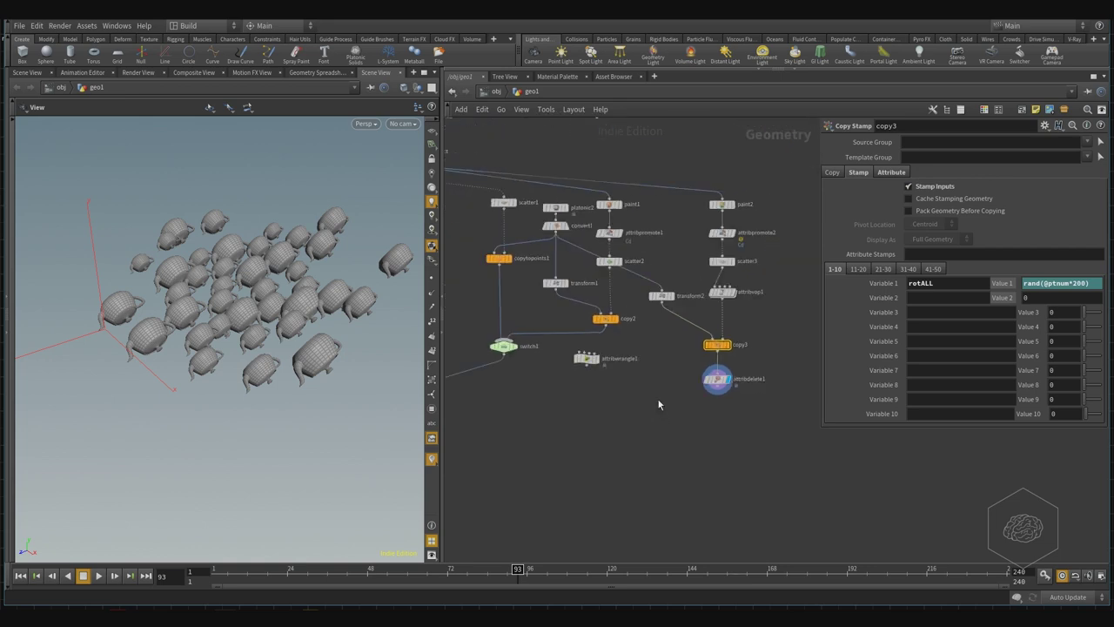
pyautogui.moveTo(659, 406); pyautogui.dragTo(658, 421, button='middle')
pyautogui.moveTo(596, 375); pyautogui.dragTo(866, 469)
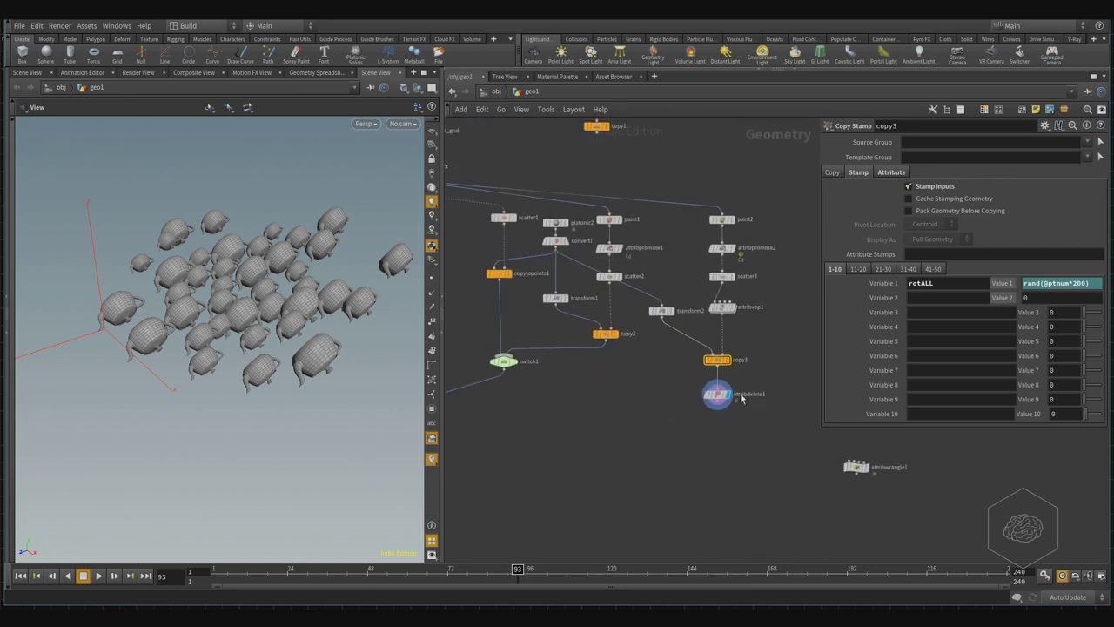
pyautogui.moveTo(775, 340); pyautogui.dragTo(641, 325, button='middle')
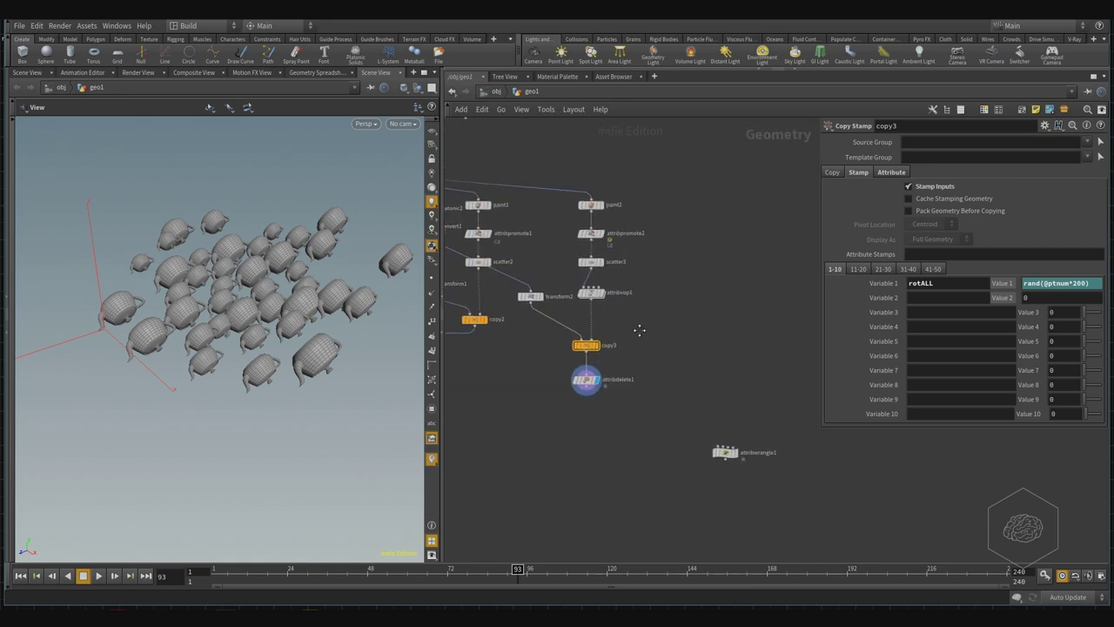